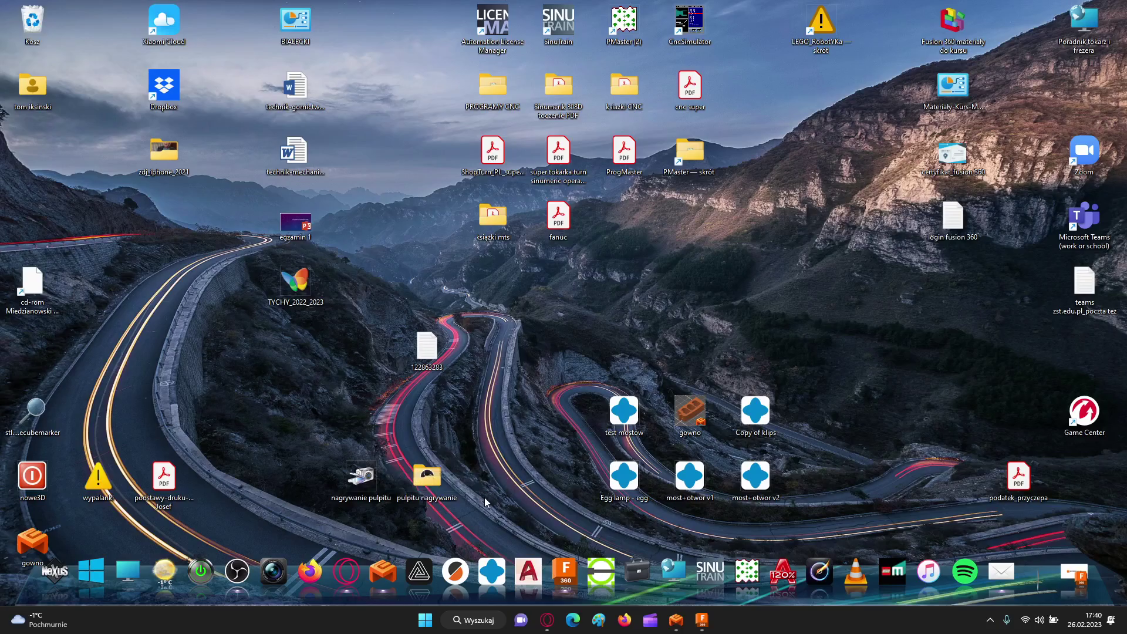
Step: Open EcubWare and show the whole empty build plate of the printer
{"action": "left_click", "coordinate": [391, 565]}
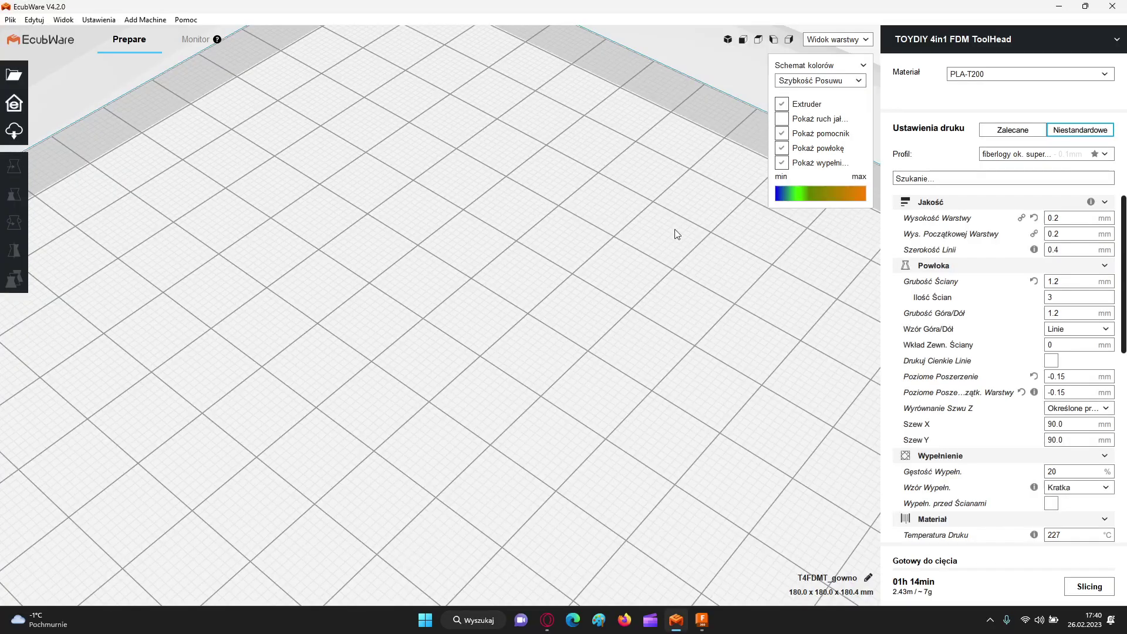
{"action": "scroll", "coordinate": [593, 297], "scroll_direction": "down", "scroll_amount": 5}
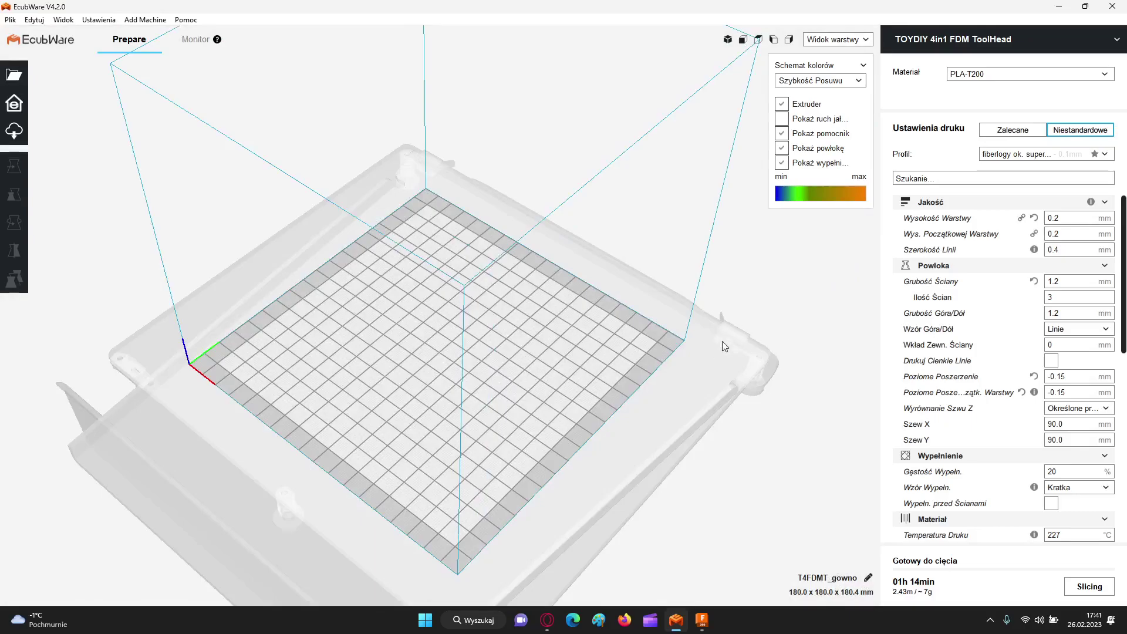
{"action": "right_click_drag", "start_coordinate": [707, 352], "coordinate": [329, 336]}
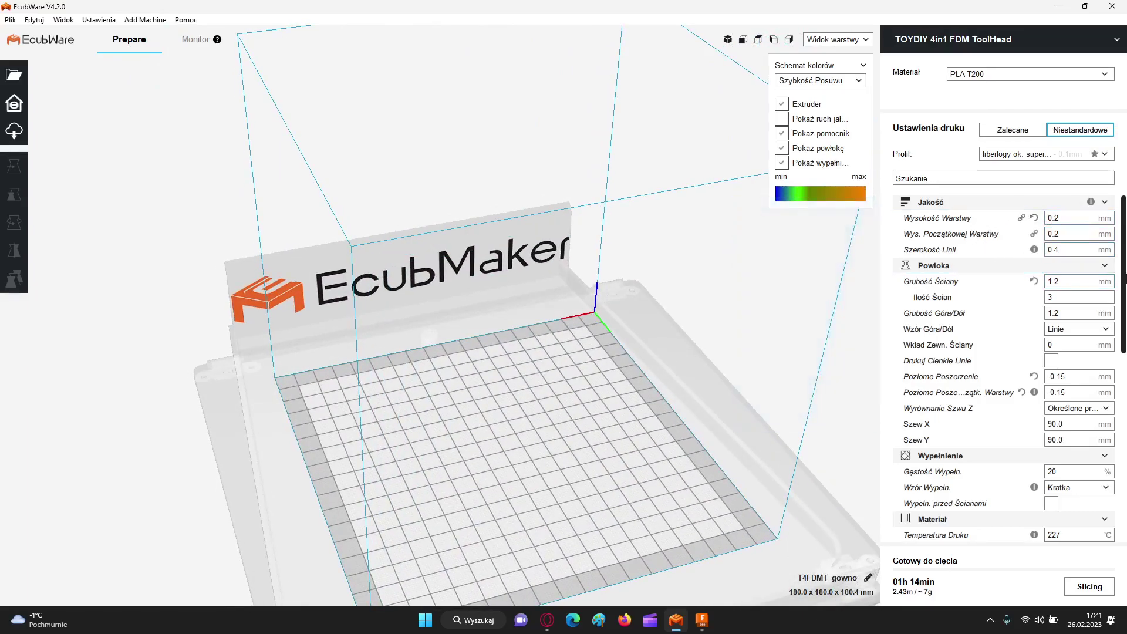
Step: Set the layer height (Wysokość Warstwy) in the quality settings to 0.1 mm
{"action": "left_click_drag", "start_coordinate": [1122, 261], "coordinate": [1119, 382]}
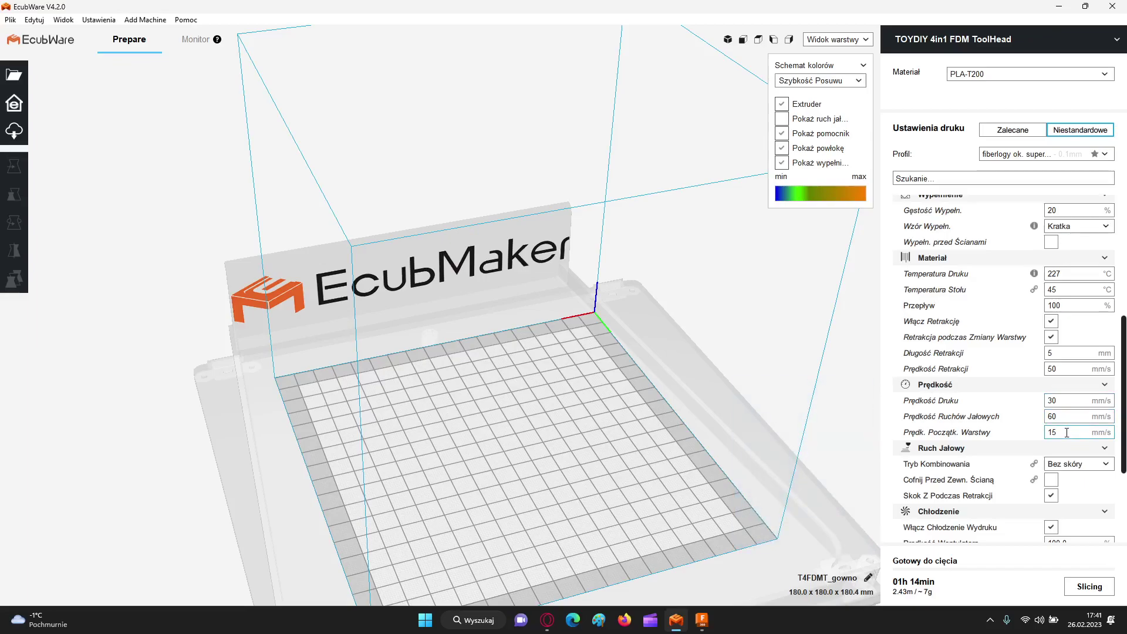
{"action": "left_click_drag", "start_coordinate": [1123, 384], "coordinate": [1116, 200]}
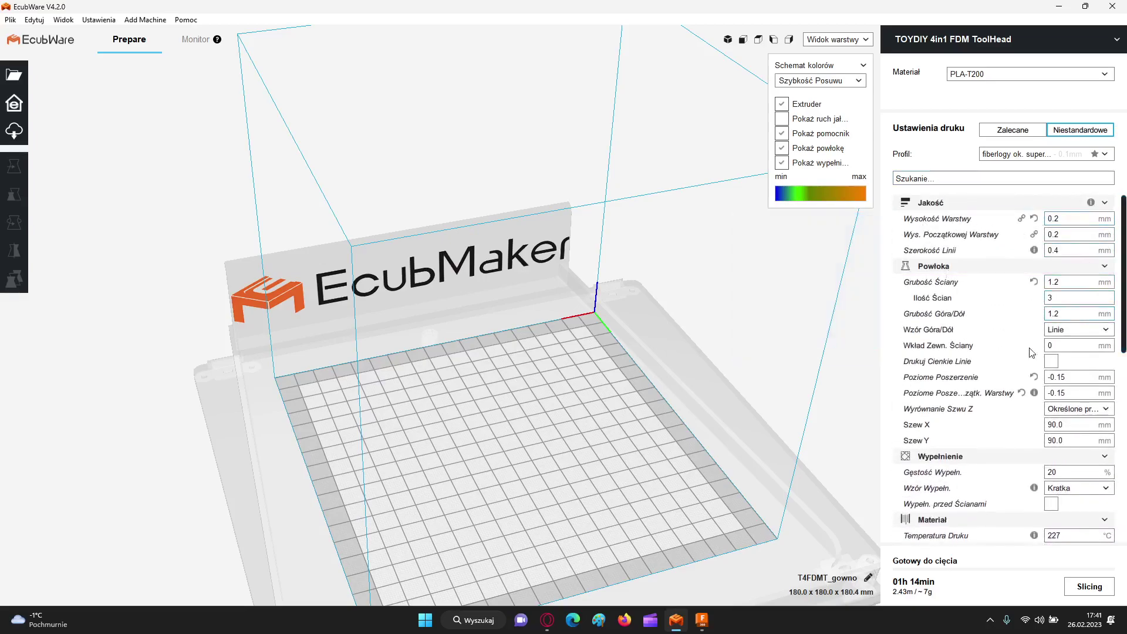
{"action": "mouse_move", "coordinate": [1007, 344]}
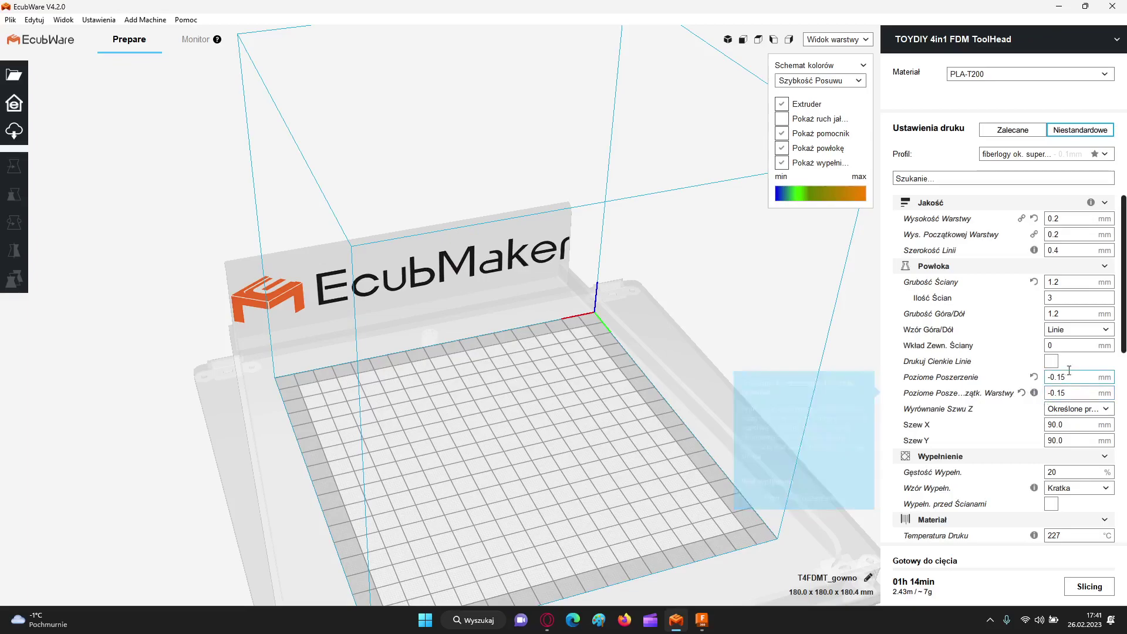
{"action": "double_click", "coordinate": [1061, 217]}
{"action": "type", "text": "0,1"}
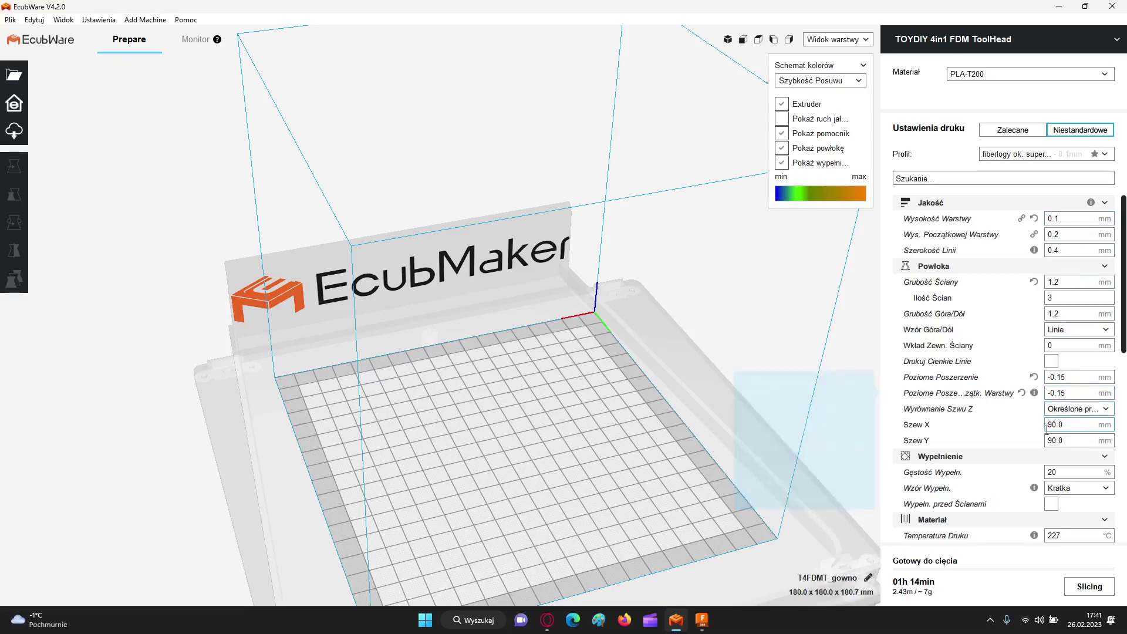
Step: Review the custom print settings and examine the descriptions of line width, wall thickness and top/bottom thickness
{"action": "scroll", "coordinate": [1048, 414], "scroll_direction": "down", "scroll_amount": 10}
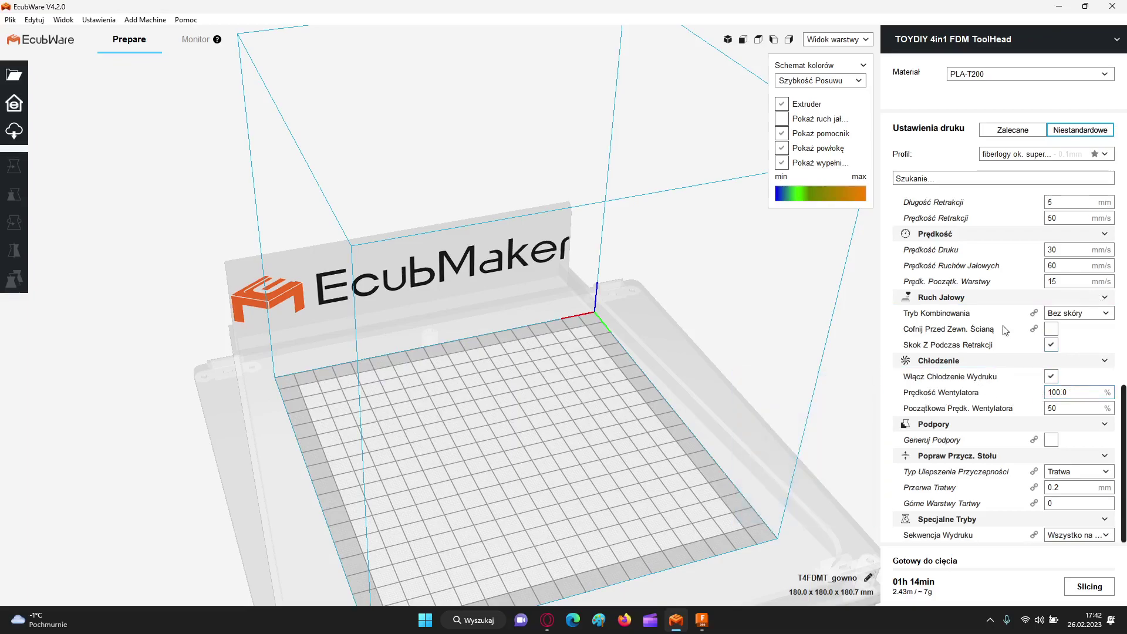
{"action": "scroll", "coordinate": [969, 325], "scroll_direction": "up", "scroll_amount": 5}
{"action": "scroll", "coordinate": [1006, 326], "scroll_direction": "up", "scroll_amount": 3}
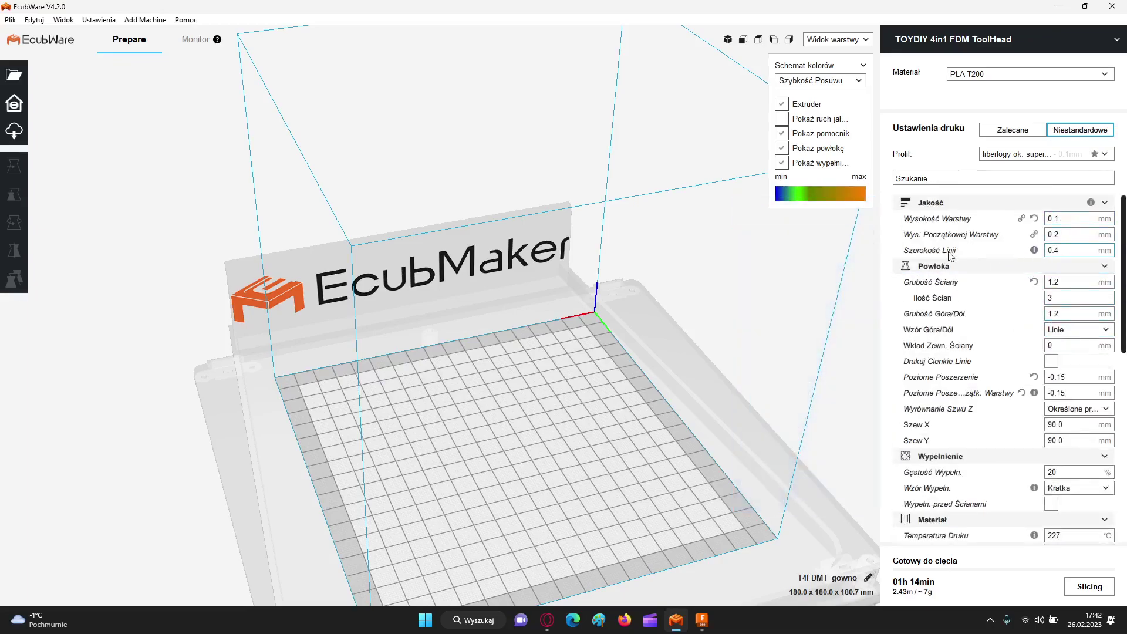
{"action": "mouse_move", "coordinate": [1062, 256]}
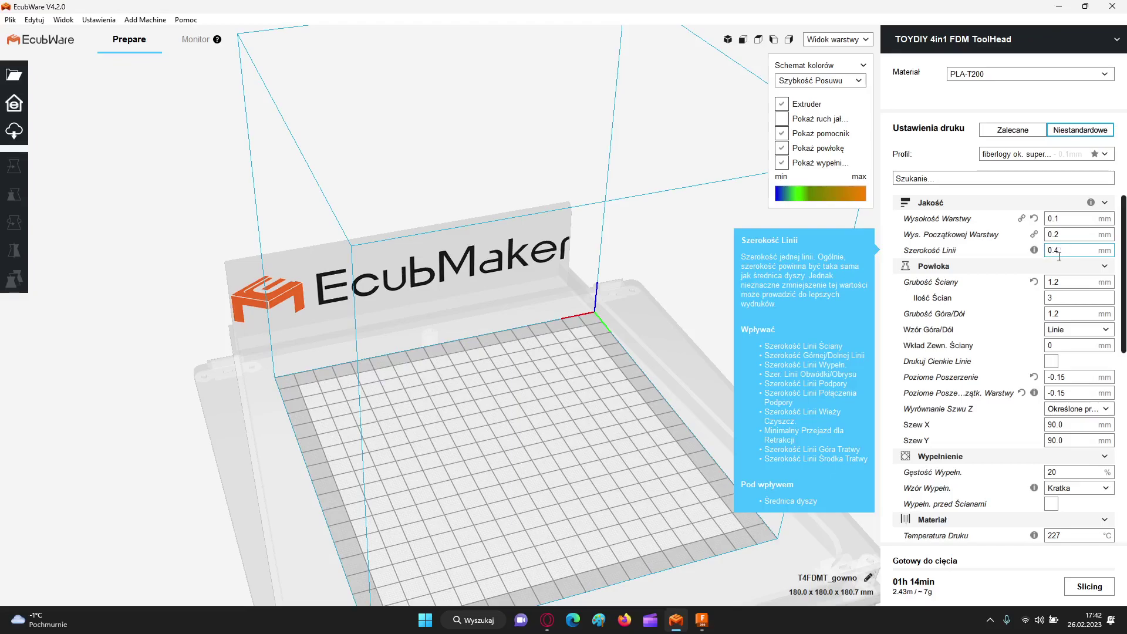
{"action": "mouse_move", "coordinate": [947, 283]}
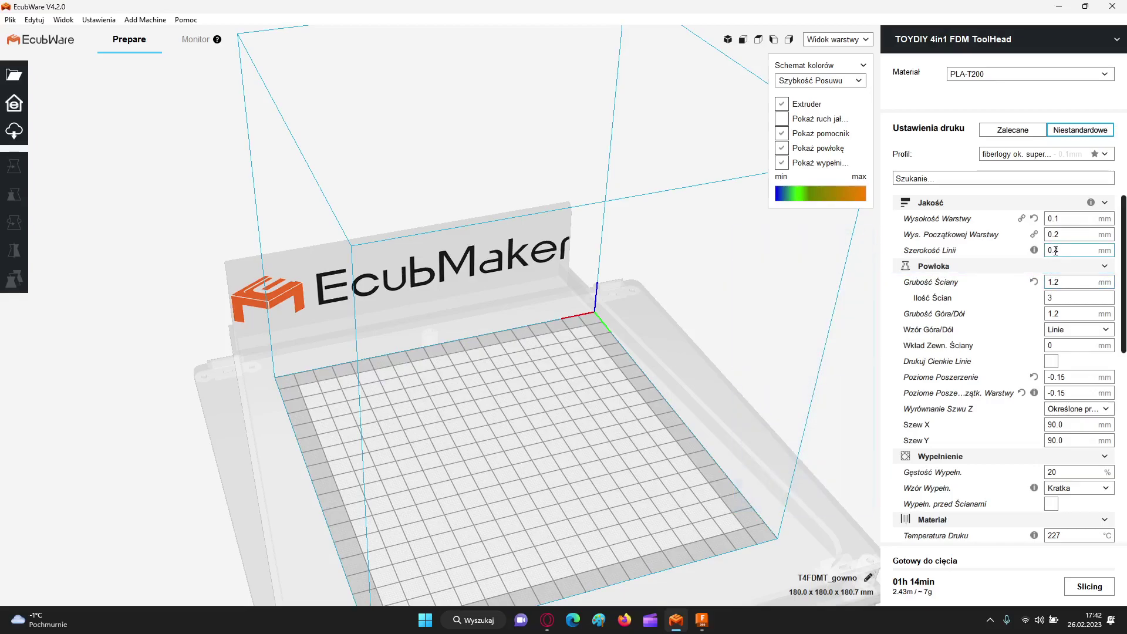
{"action": "mouse_move", "coordinate": [1060, 281]}
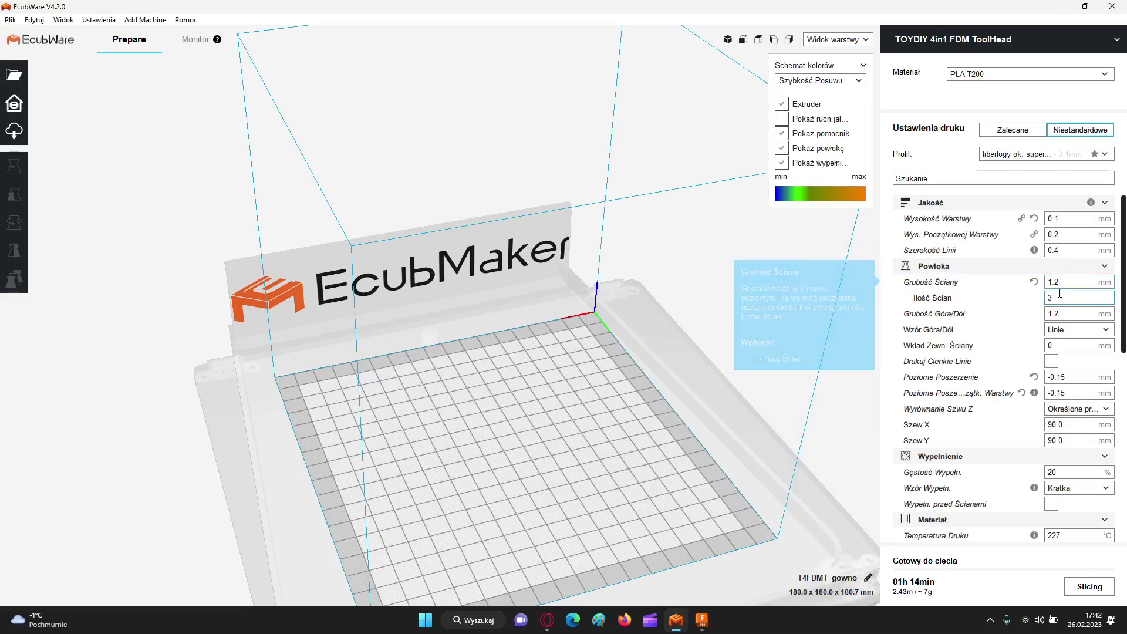
{"action": "mouse_move", "coordinate": [1054, 313]}
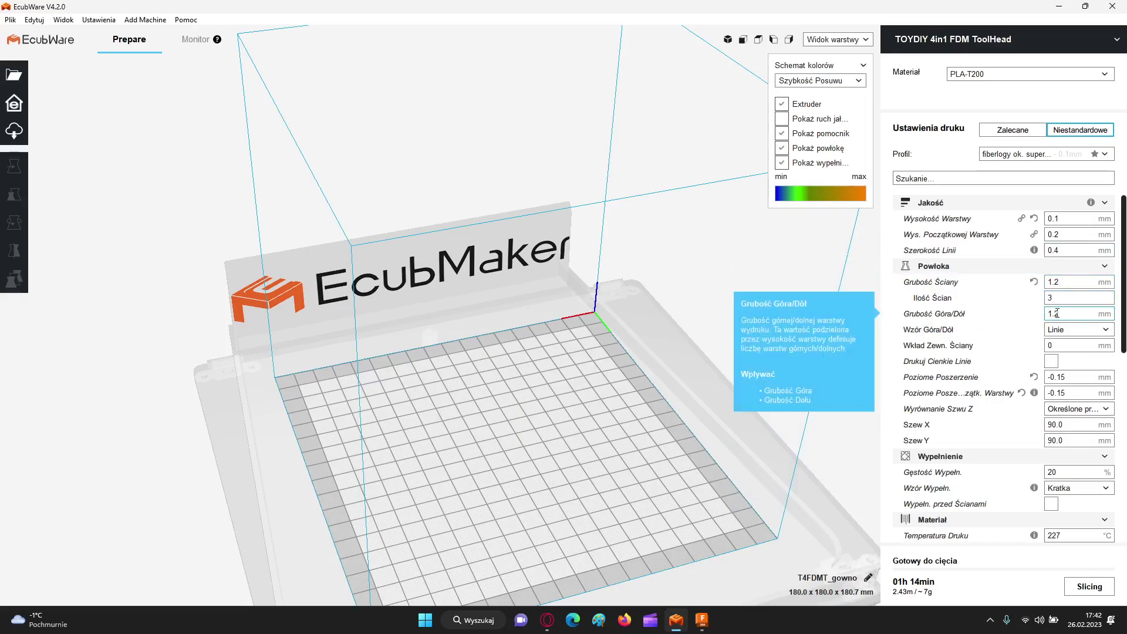
Step: Try a wall thickness (Grubość Ściany) of 0.8 mm and set it back to 1.2 mm
{"action": "double_click", "coordinate": [1054, 281]}
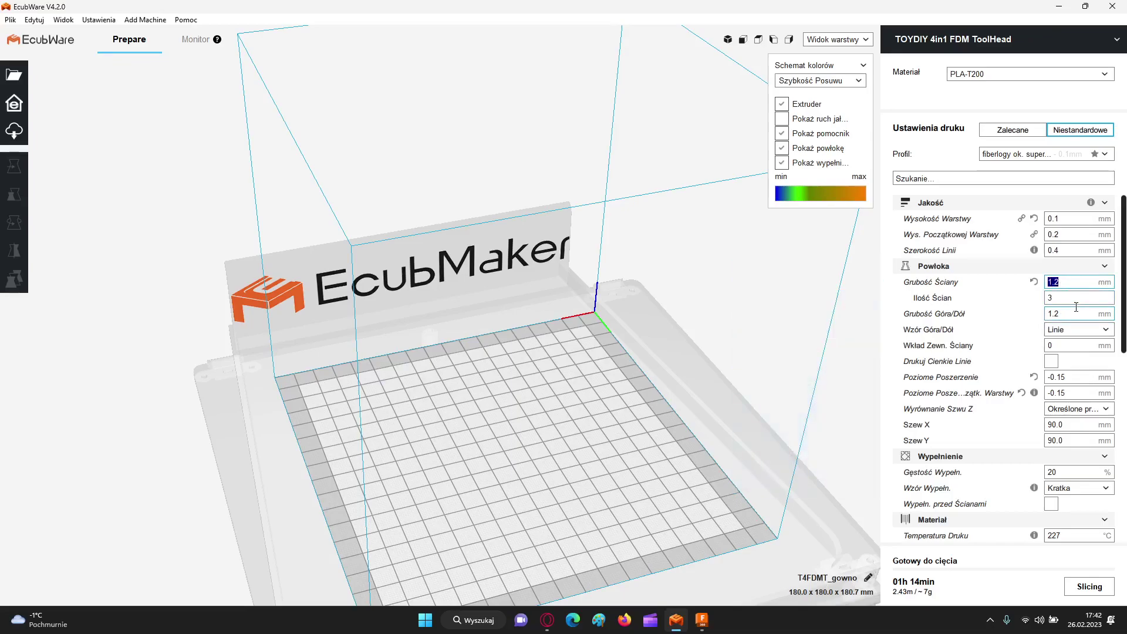
{"action": "type", "text": "0.8"}
{"action": "left_click_drag", "start_coordinate": [1061, 282], "coordinate": [1042, 286]}
{"action": "type", "text": "1"}
{"action": "type", "text": ",4"}
{"action": "key", "text": "BackSpace"}
{"action": "type", "text": "2"}
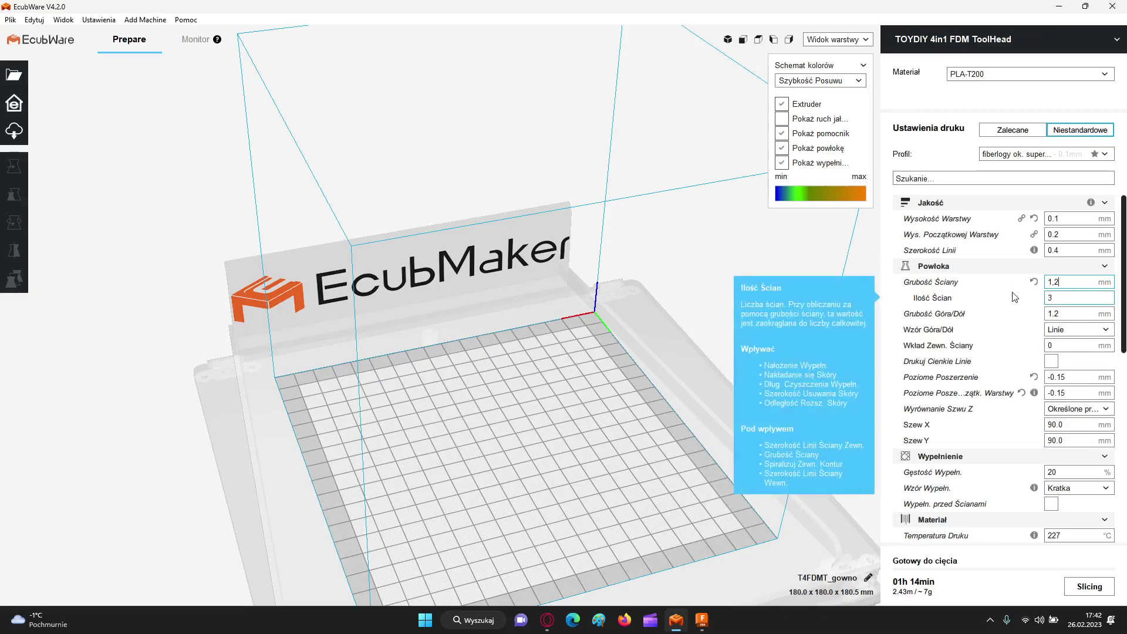
Step: Examine the infill density setting and the print and bed temperatures of the material
{"action": "scroll", "coordinate": [1015, 296], "scroll_direction": "down", "scroll_amount": 1}
{"action": "mouse_move", "coordinate": [1026, 392]}
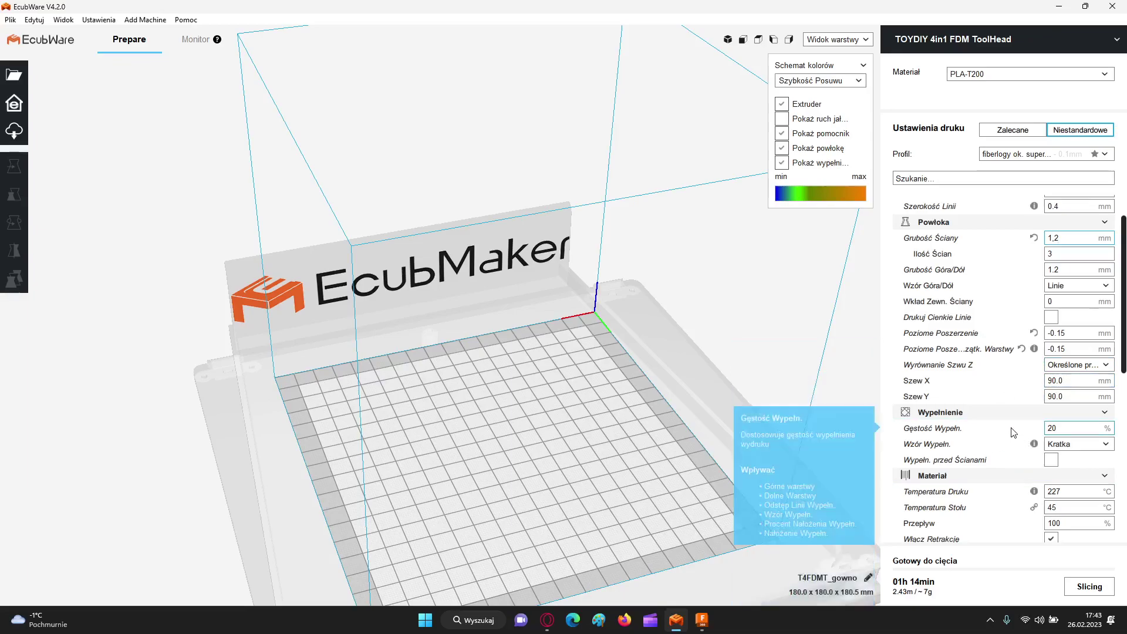
{"action": "mouse_move", "coordinate": [997, 506]}
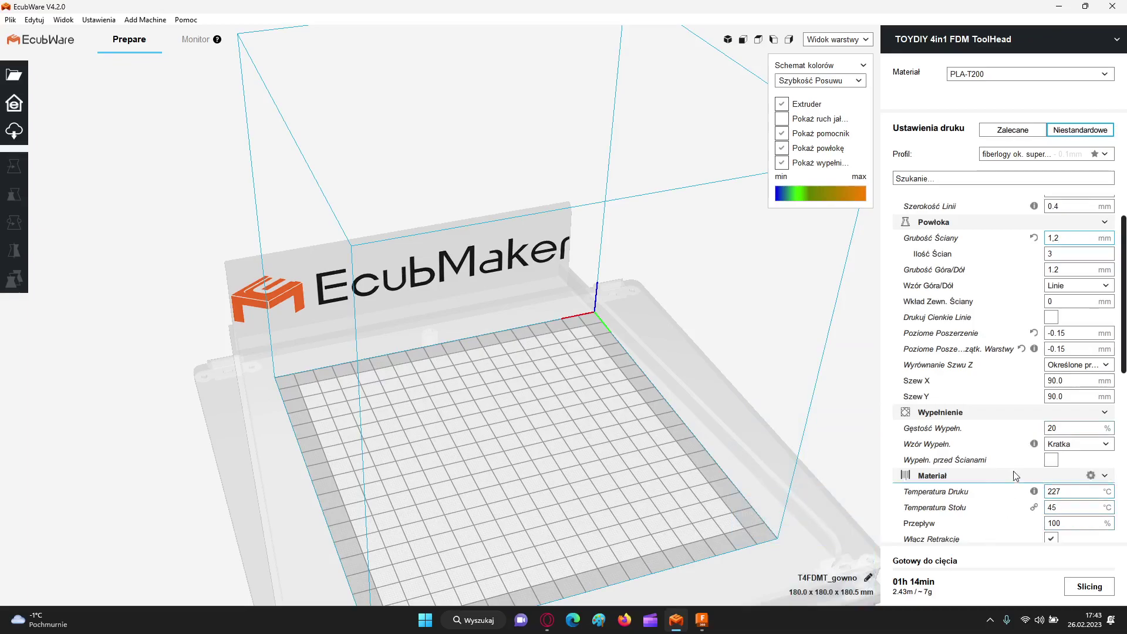
{"action": "mouse_move", "coordinate": [1015, 468]}
{"action": "mouse_move", "coordinate": [1059, 495]}
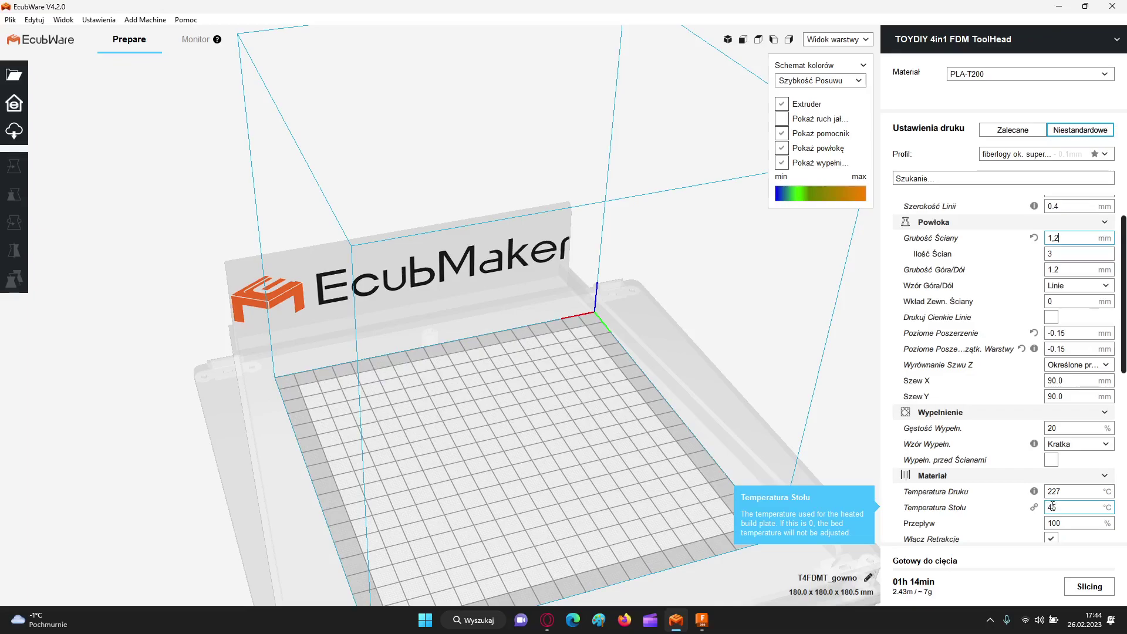
Step: Review the remaining print settings, from retraction, speed, travel and cooling to supports and bed adhesion, and check the infill density description
{"action": "scroll", "coordinate": [1061, 508], "scroll_direction": "down", "scroll_amount": 3}
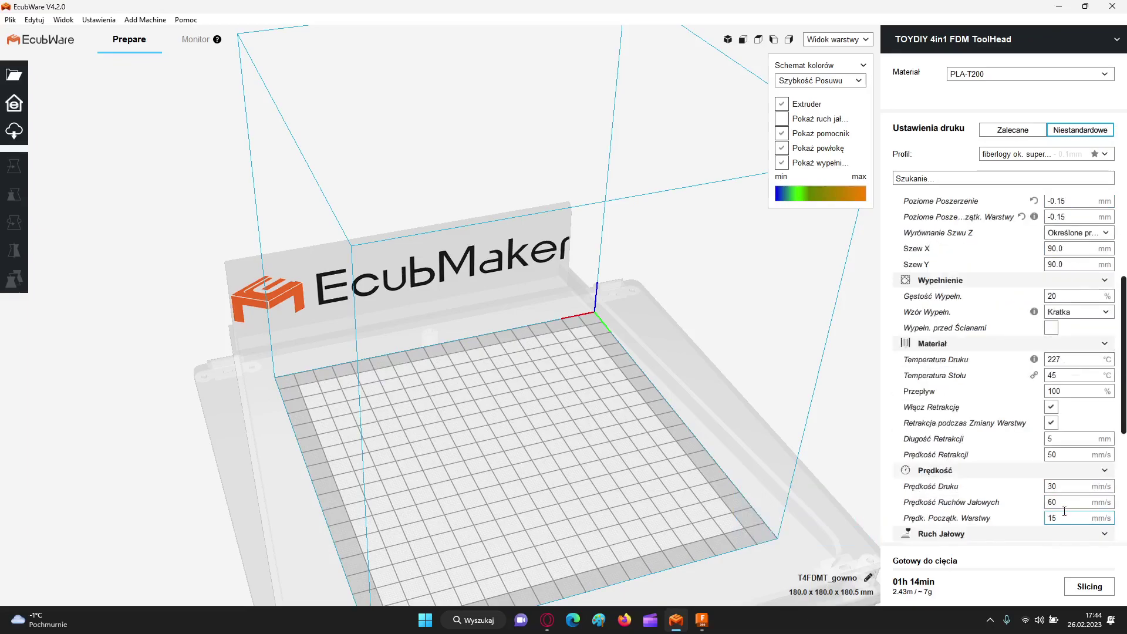
{"action": "scroll", "coordinate": [1062, 508], "scroll_direction": "down", "scroll_amount": 1}
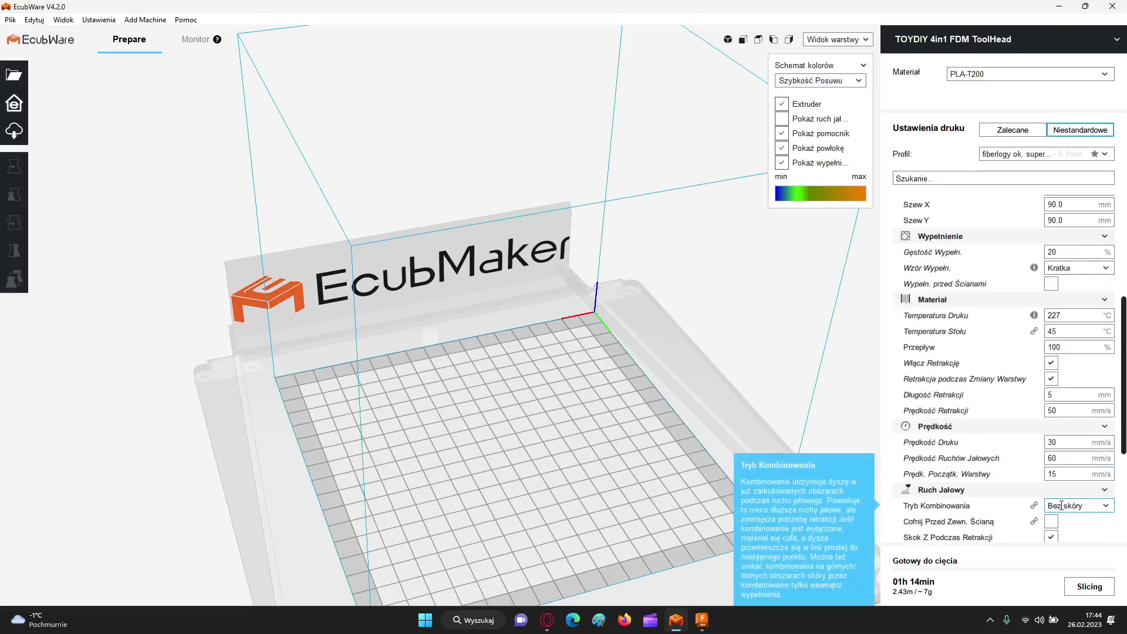
{"action": "scroll", "coordinate": [1057, 499], "scroll_direction": "up", "scroll_amount": 5}
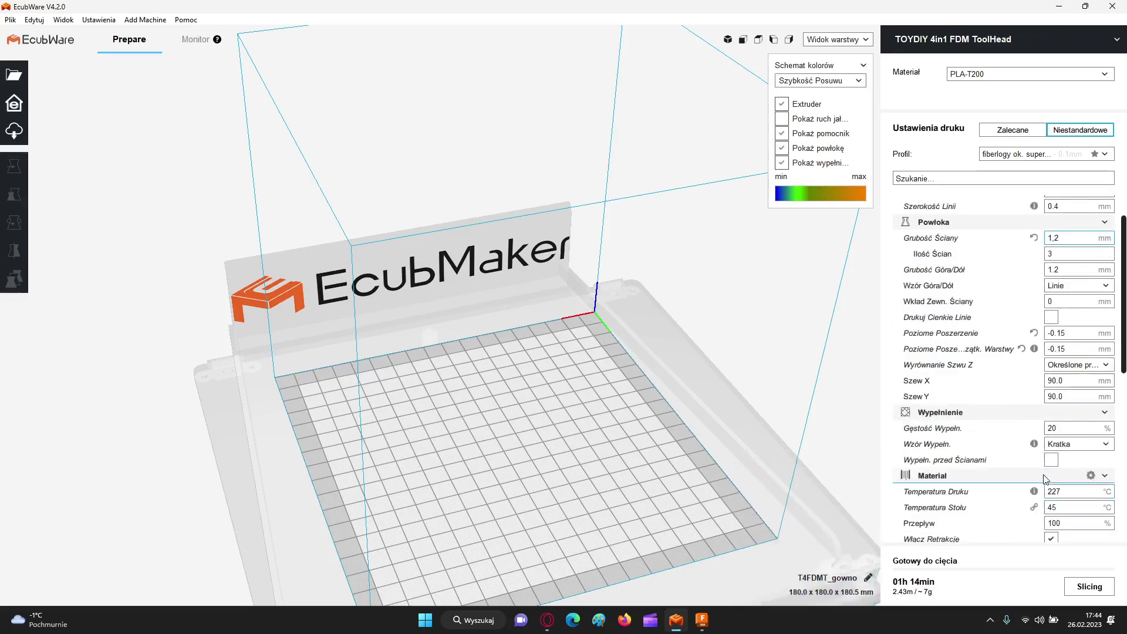
{"action": "scroll", "coordinate": [1044, 478], "scroll_direction": "up", "scroll_amount": 1}
{"action": "scroll", "coordinate": [1035, 492], "scroll_direction": "down", "scroll_amount": 15}
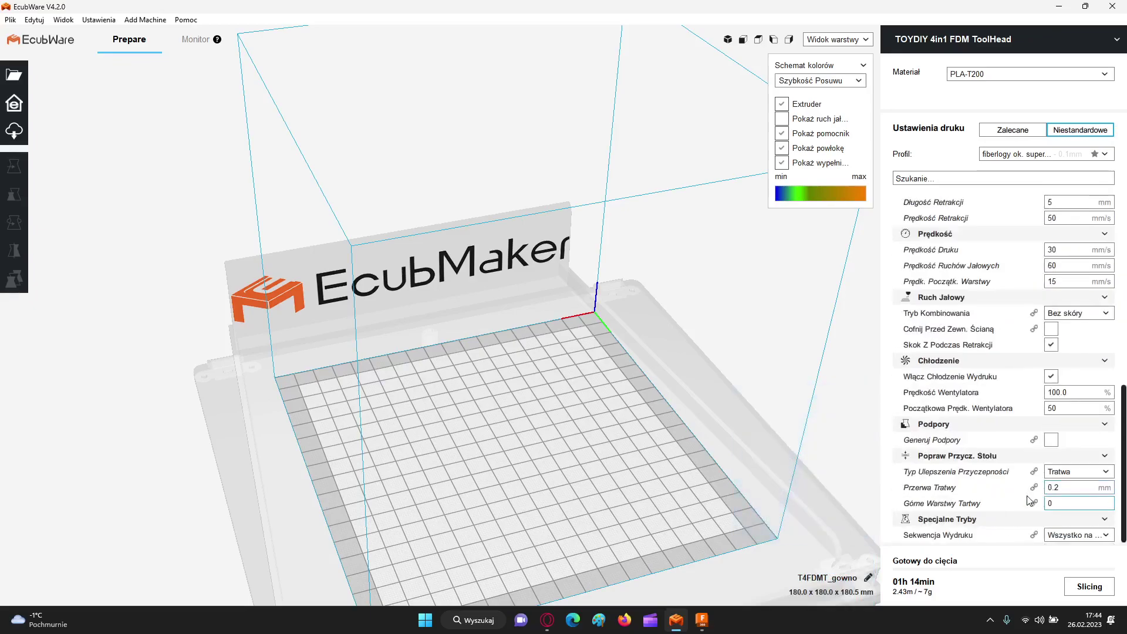
{"action": "scroll", "coordinate": [1029, 500], "scroll_direction": "up", "scroll_amount": 15}
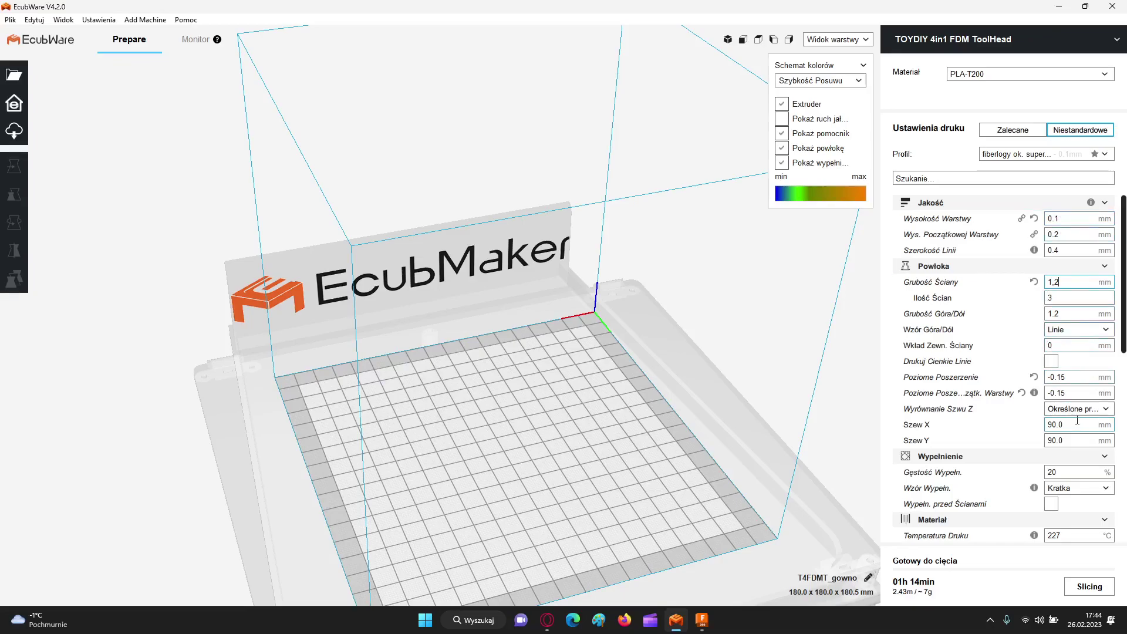
{"action": "scroll", "coordinate": [1087, 470], "scroll_direction": "down", "scroll_amount": 5}
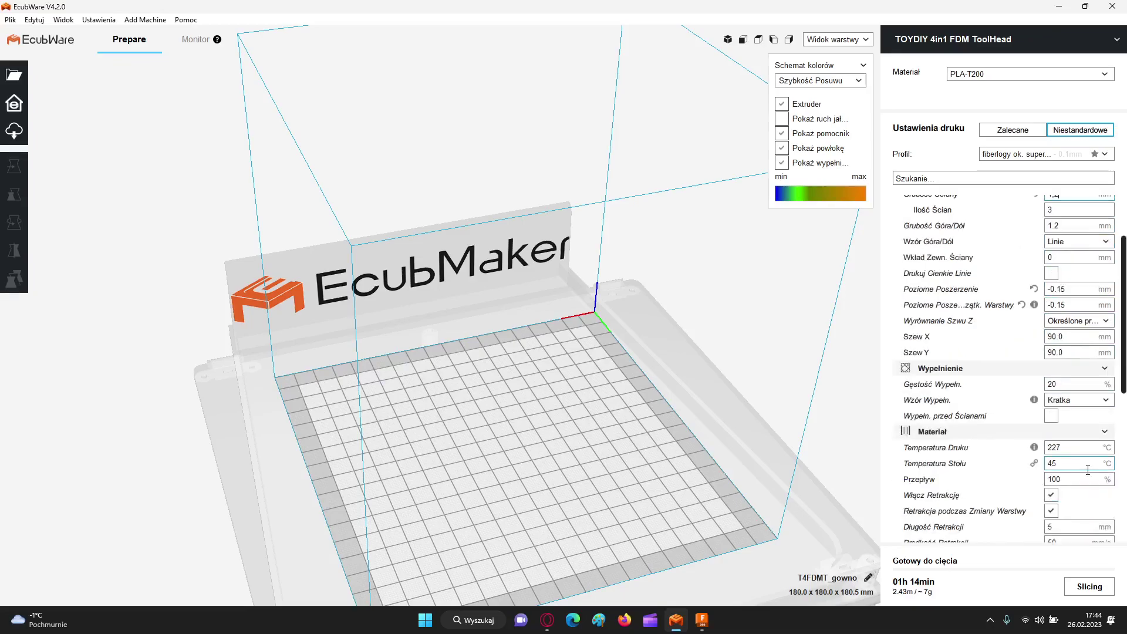
{"action": "scroll", "coordinate": [1088, 470], "scroll_direction": "down", "scroll_amount": 1}
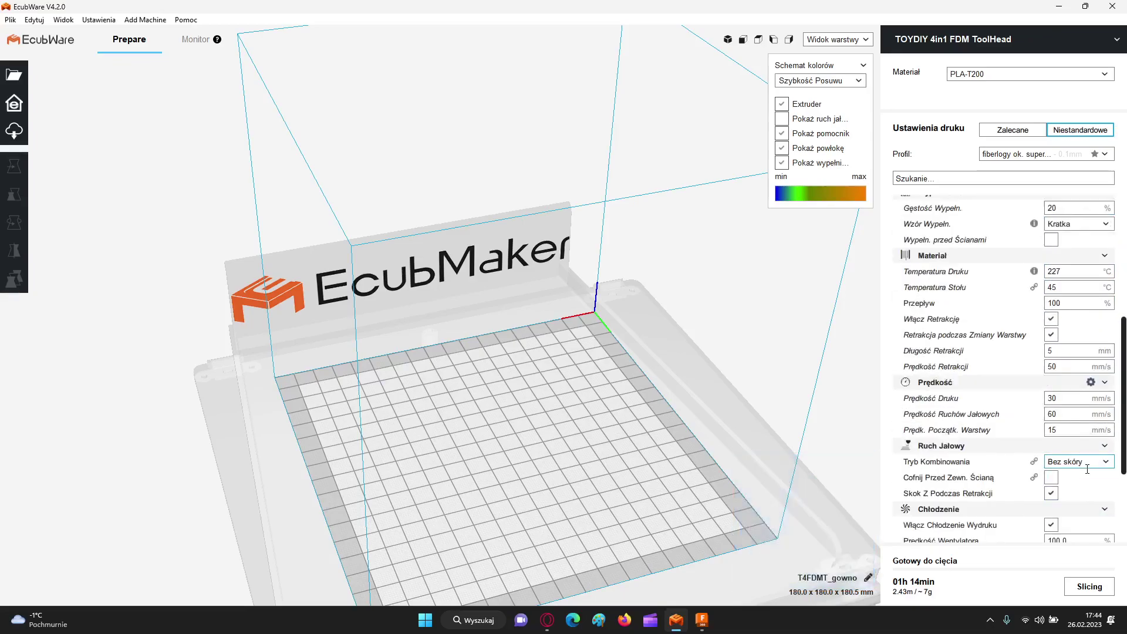
{"action": "scroll", "coordinate": [1087, 473], "scroll_direction": "down", "scroll_amount": 1}
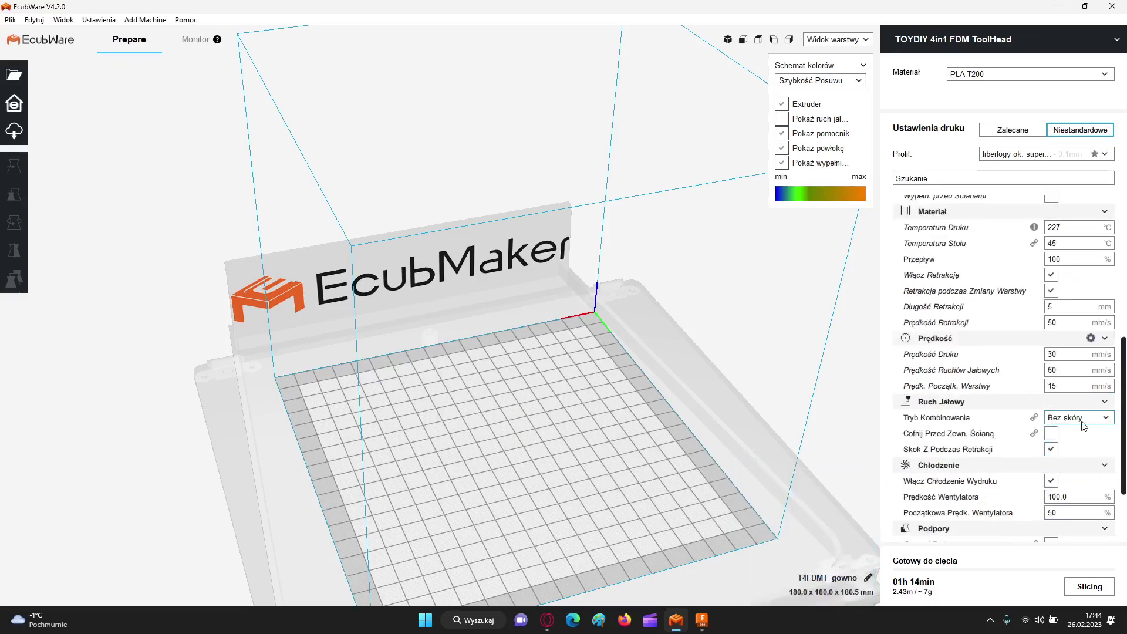
{"action": "scroll", "coordinate": [1114, 492], "scroll_direction": "down", "scroll_amount": 3}
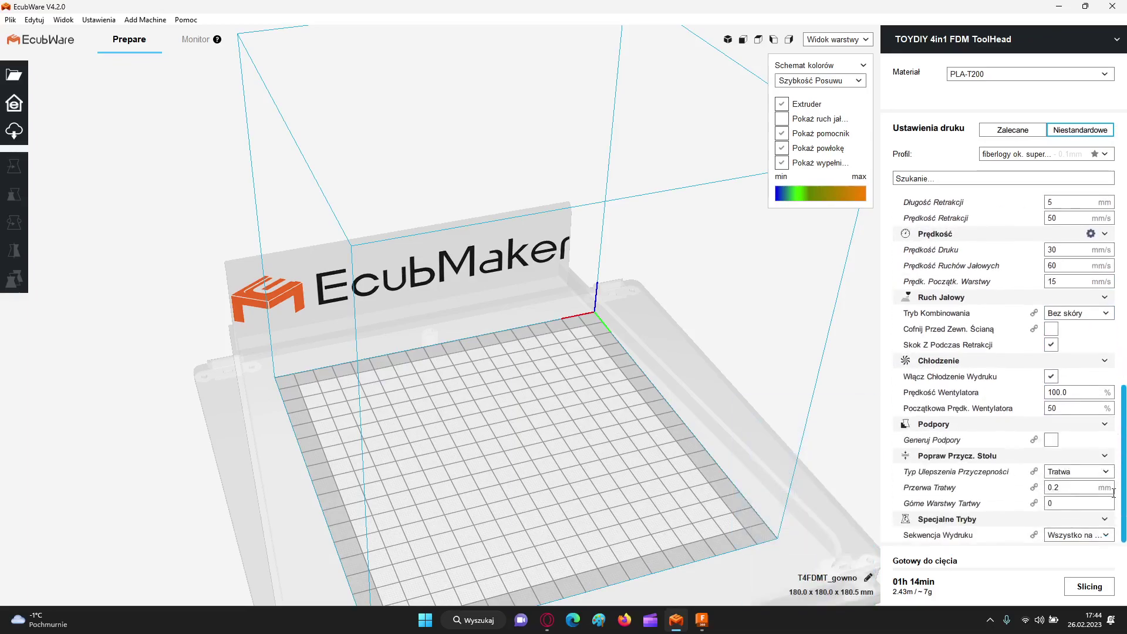
{"action": "left_click_drag", "start_coordinate": [1123, 475], "coordinate": [1121, 250]}
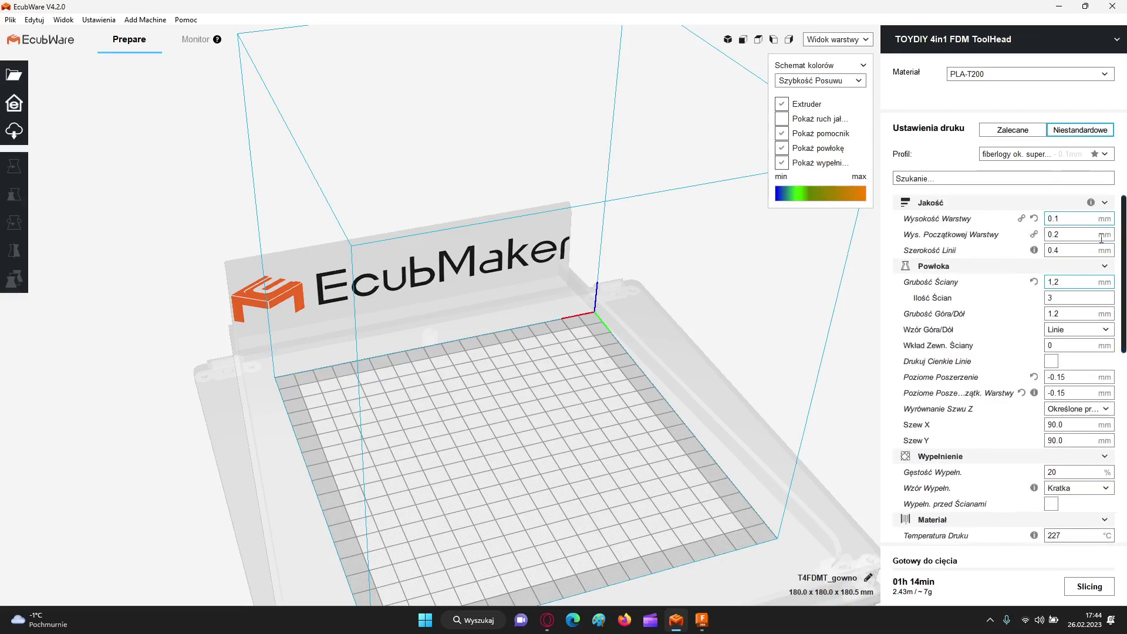
{"action": "mouse_move", "coordinate": [1043, 384]}
{"action": "mouse_move", "coordinate": [971, 478]}
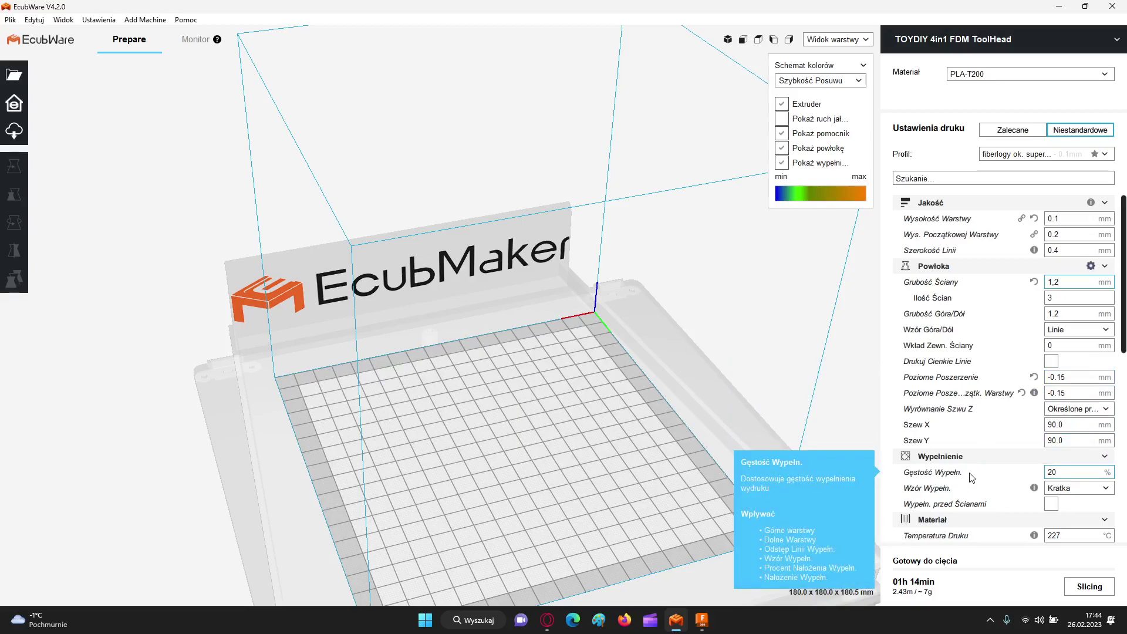
Step: Minimize EcubWare, launch Snapmaker Luban and start a new 3D Printing project
{"action": "left_click", "coordinate": [1060, 7]}
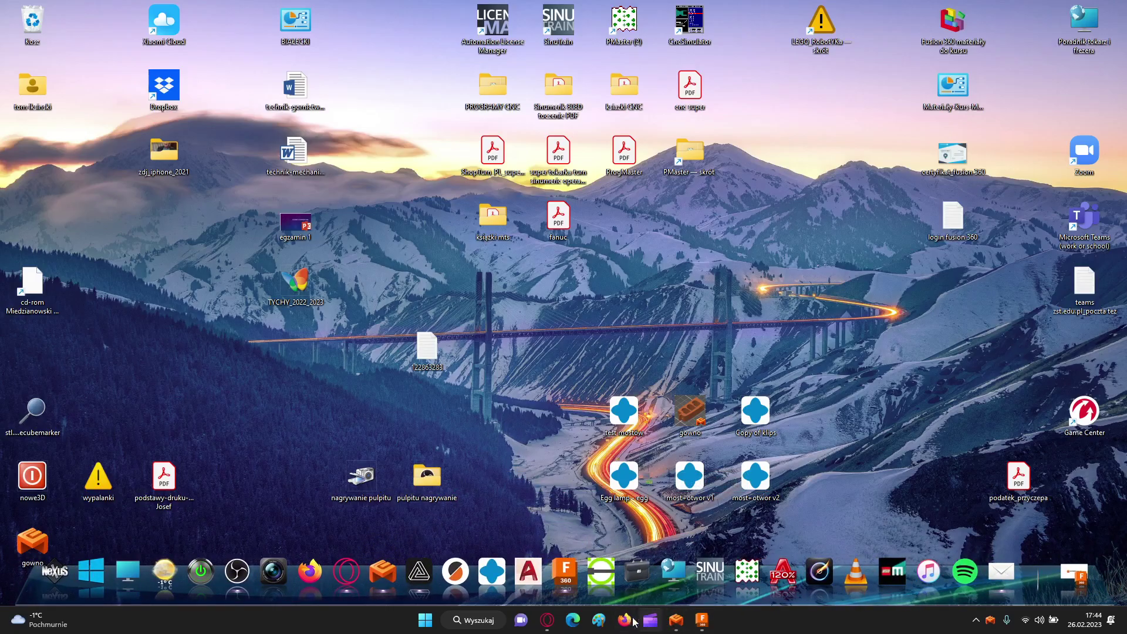
{"action": "mouse_move", "coordinate": [551, 622]}
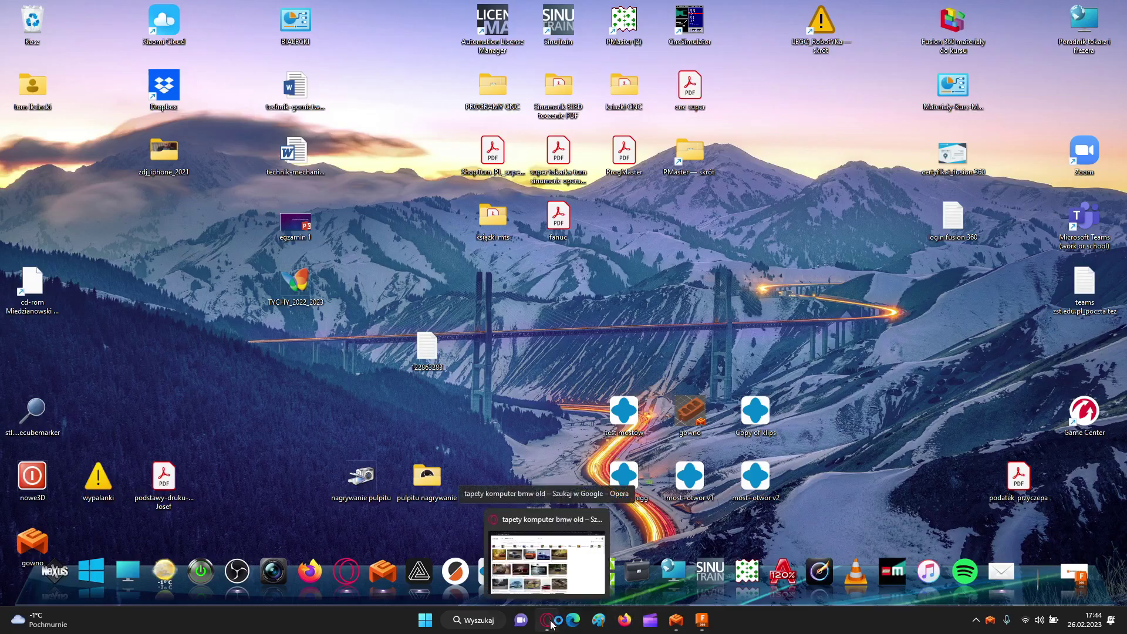
{"action": "left_click", "coordinate": [427, 574]}
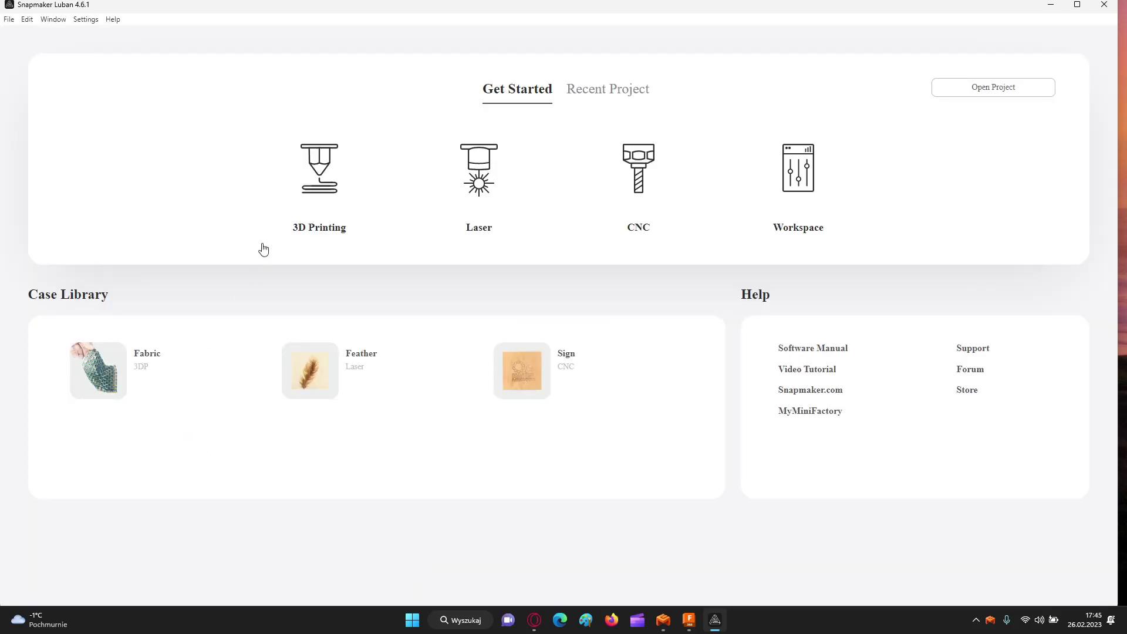
{"action": "left_click", "coordinate": [313, 203]}
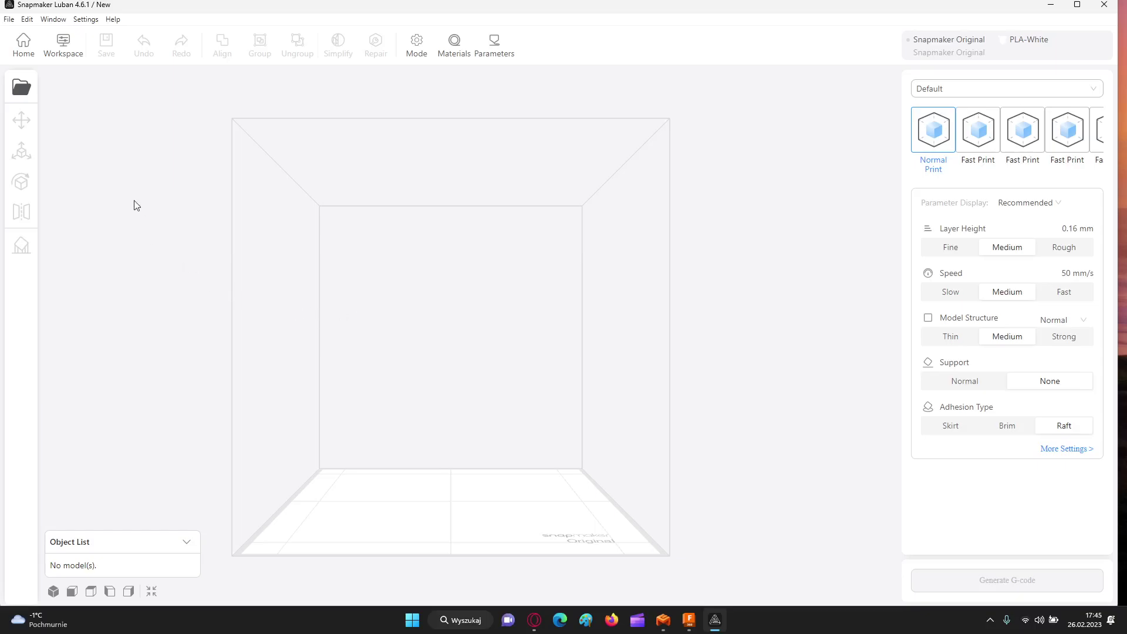
Step: Import the Egg lamp - egg STL model and scale it to the maximum printable size
{"action": "left_click", "coordinate": [21, 87]}
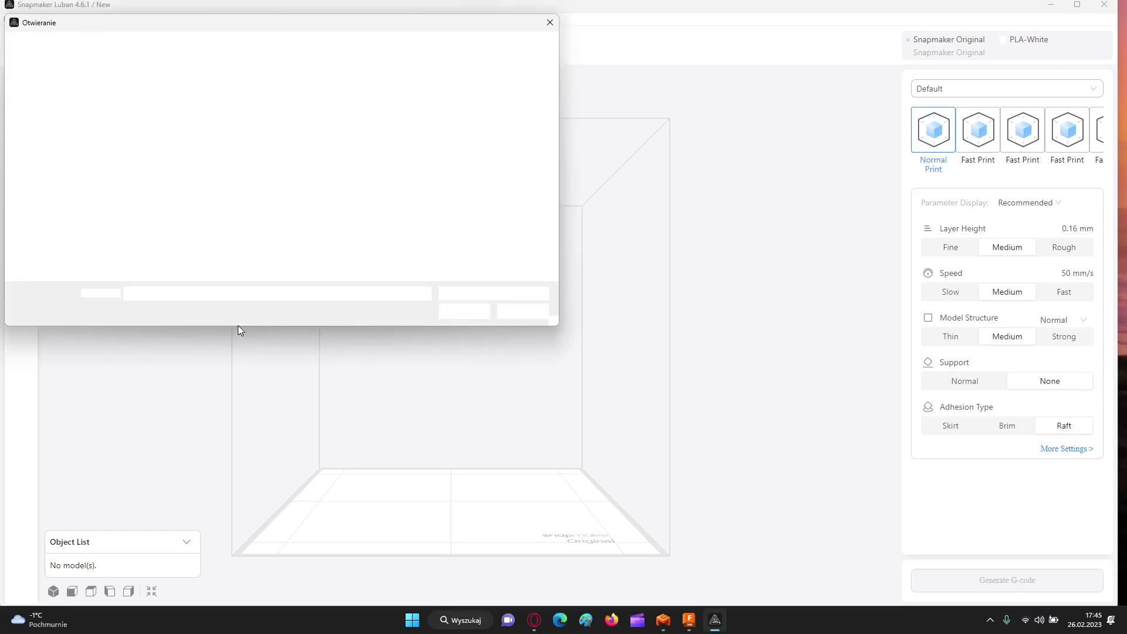
{"action": "scroll", "coordinate": [262, 275], "scroll_direction": "down", "scroll_amount": 5}
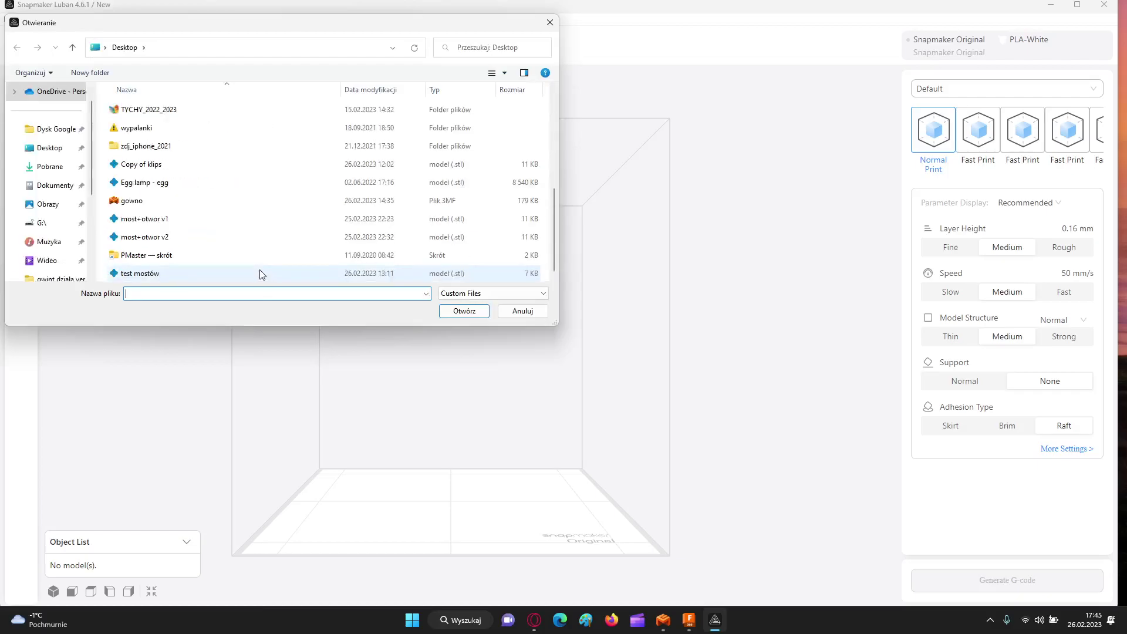
{"action": "scroll", "coordinate": [260, 274], "scroll_direction": "up", "scroll_amount": 3}
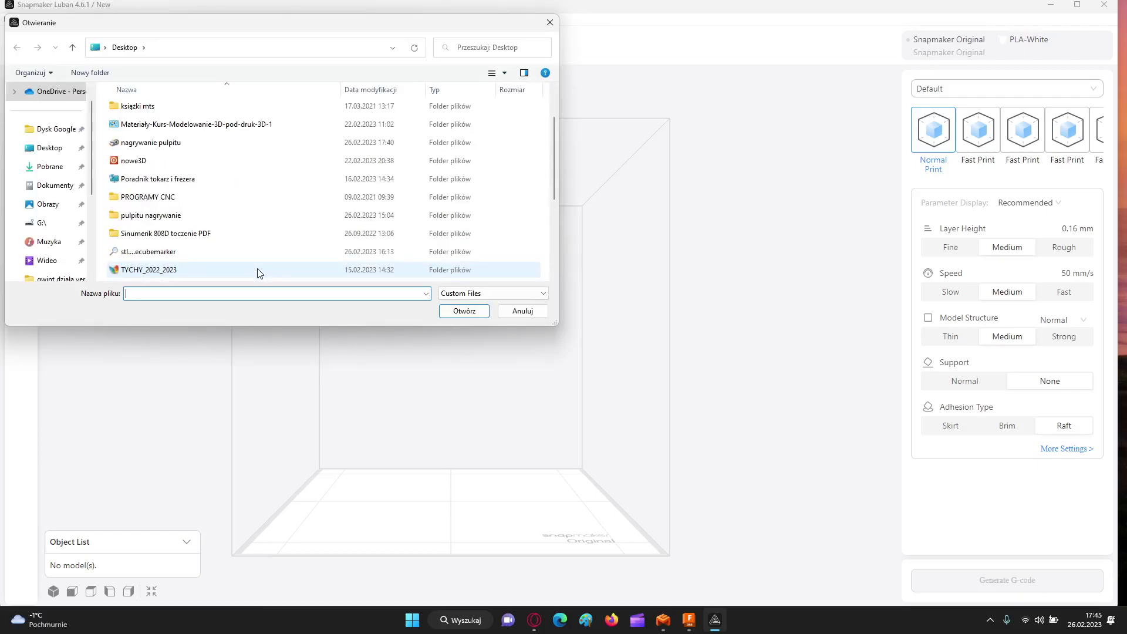
{"action": "scroll", "coordinate": [260, 274], "scroll_direction": "up", "scroll_amount": 1}
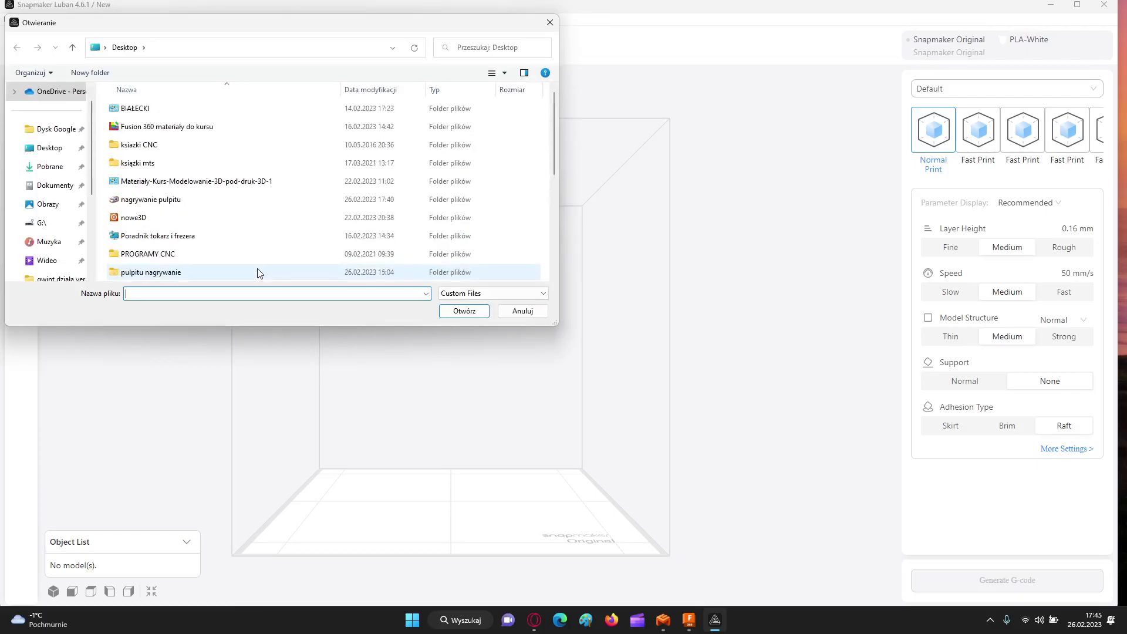
{"action": "scroll", "coordinate": [260, 273], "scroll_direction": "down", "scroll_amount": 3}
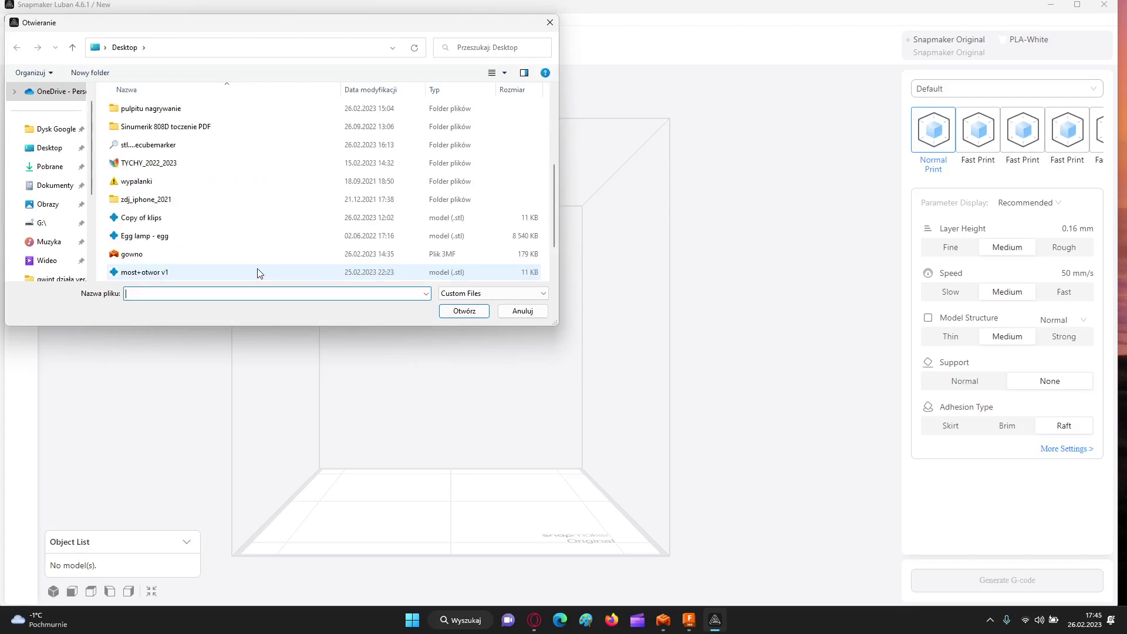
{"action": "double_click", "coordinate": [232, 236]}
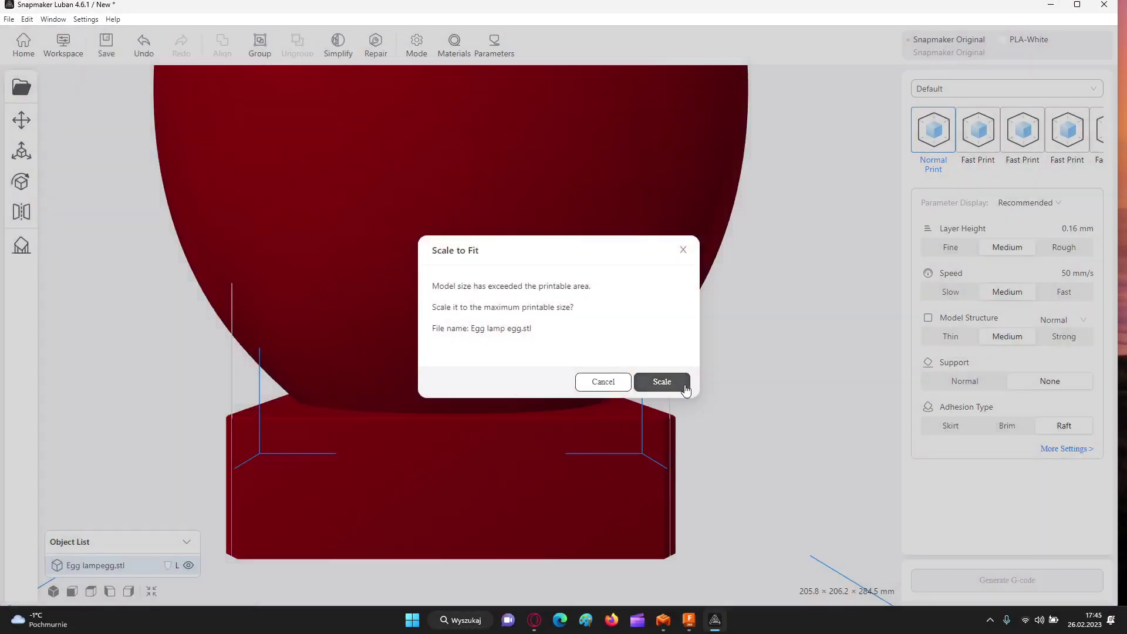
{"action": "left_click", "coordinate": [684, 388]}
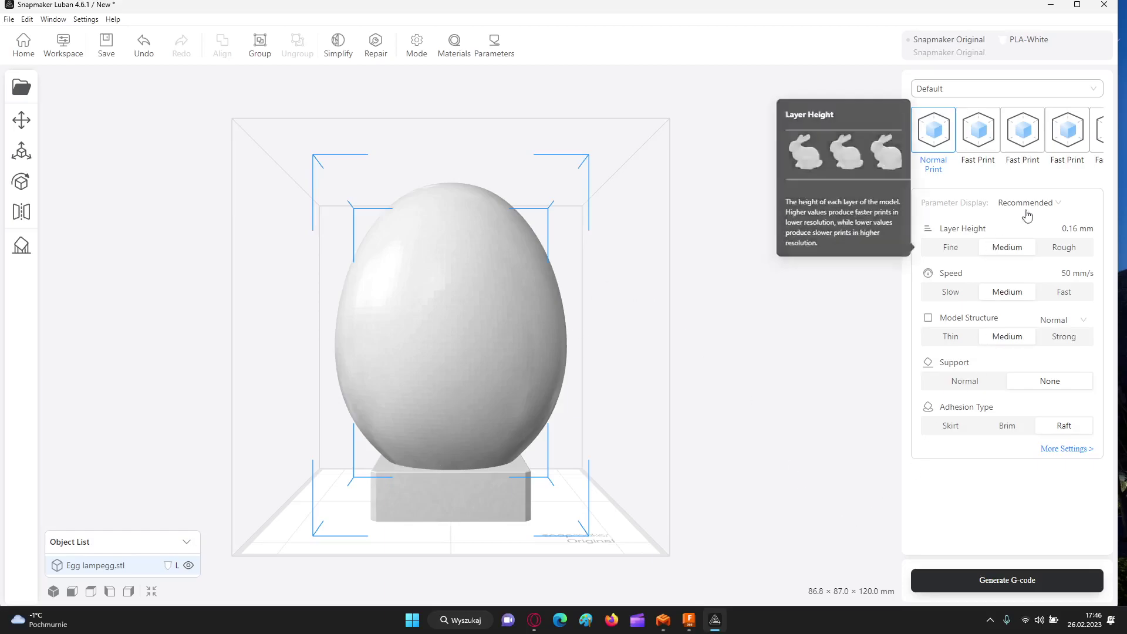
Step: Switch to the custom print profiles and select #Normal Quality
{"action": "left_click", "coordinate": [1080, 89]}
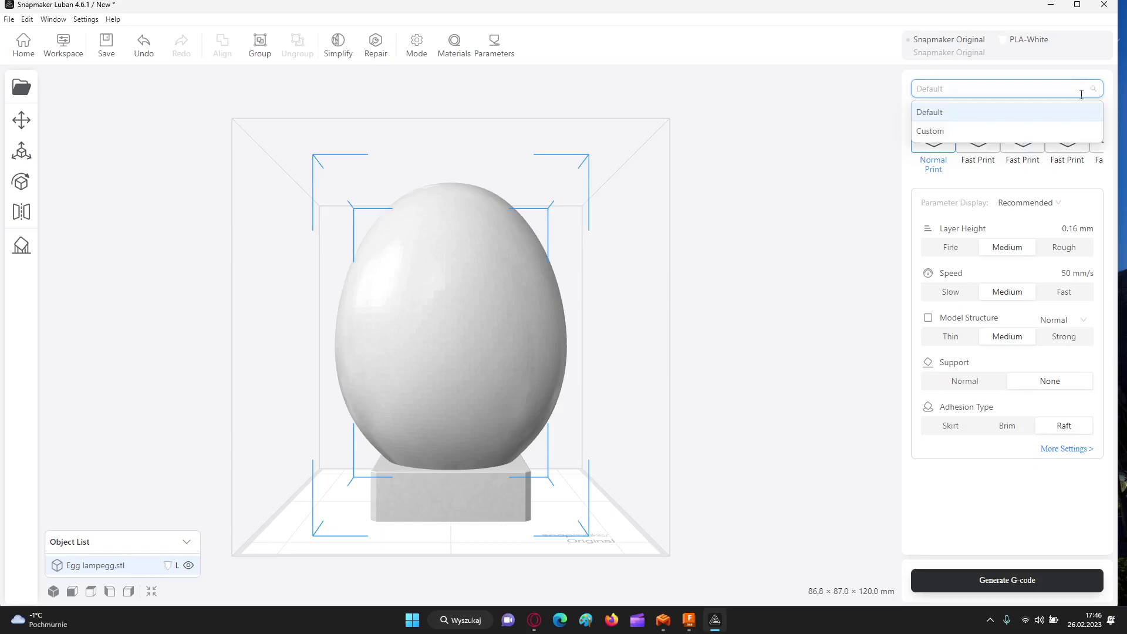
{"action": "left_click", "coordinate": [995, 135]}
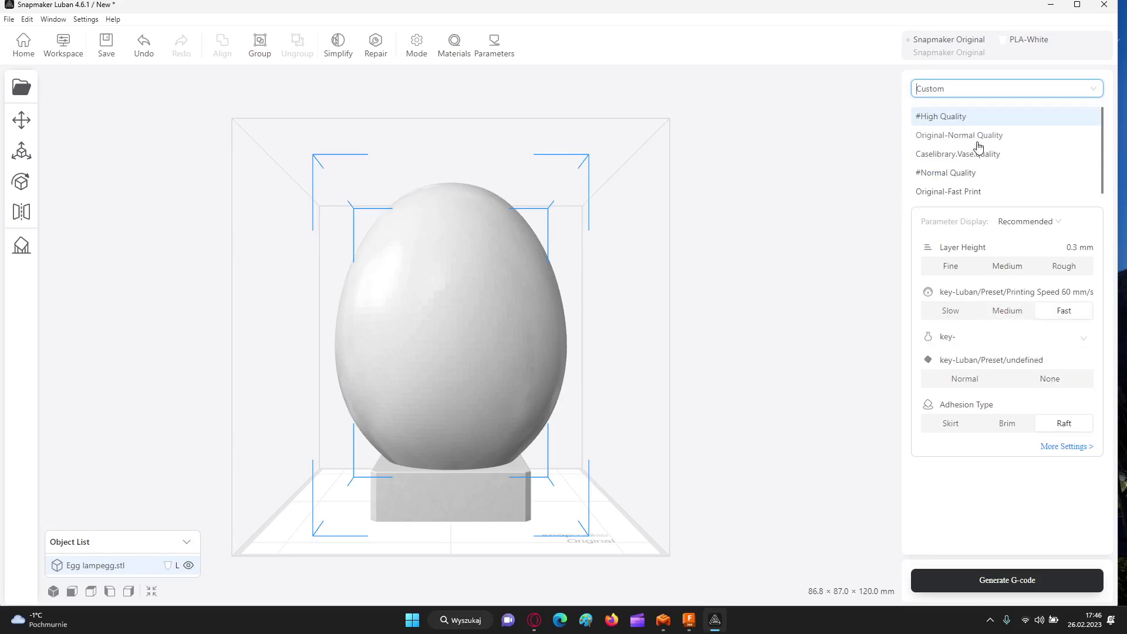
{"action": "left_click", "coordinate": [952, 178]}
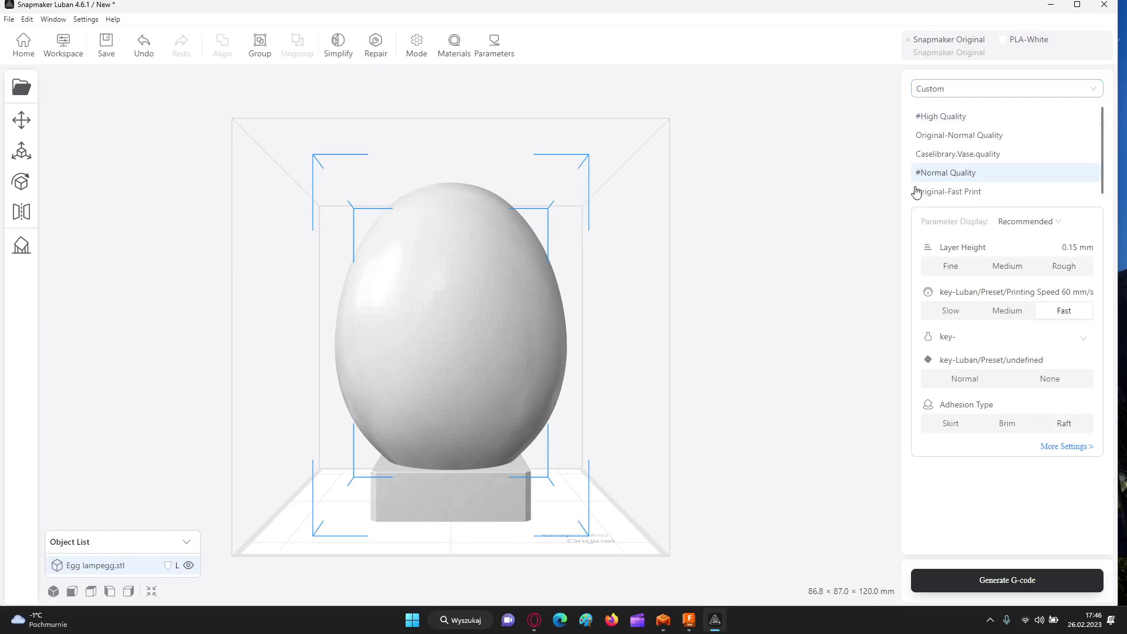
{"action": "left_click", "coordinate": [984, 176]}
Step: Browse the custom profiles in the full print settings and examine the Original-Fast Print parameters with the Custom parameter display
{"action": "left_click", "coordinate": [489, 46]}
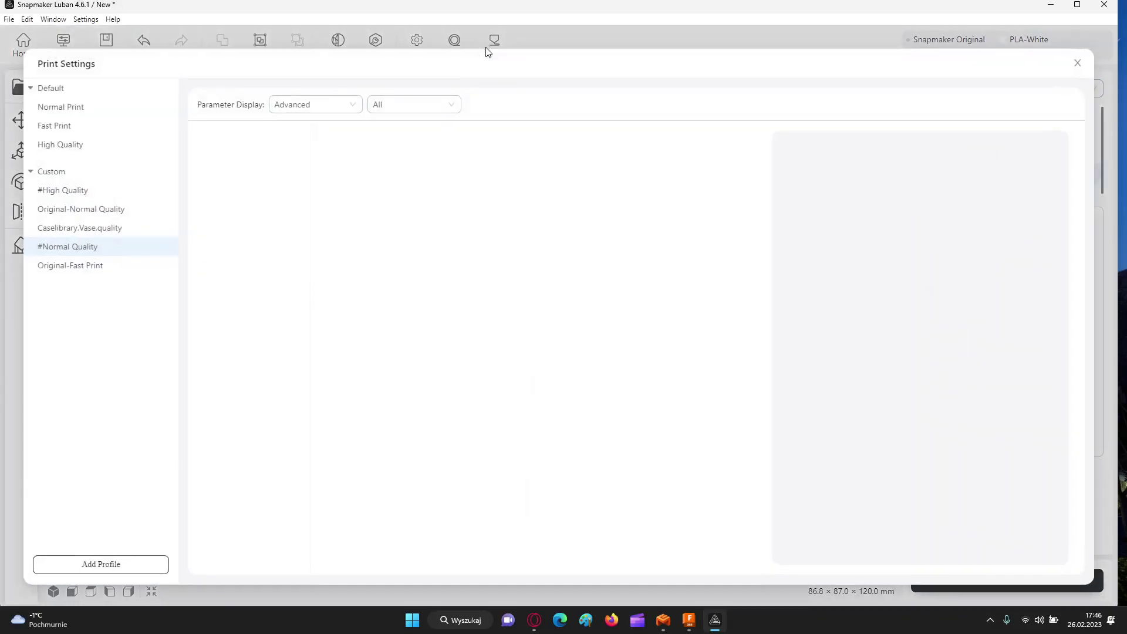
{"action": "left_click", "coordinate": [62, 190]}
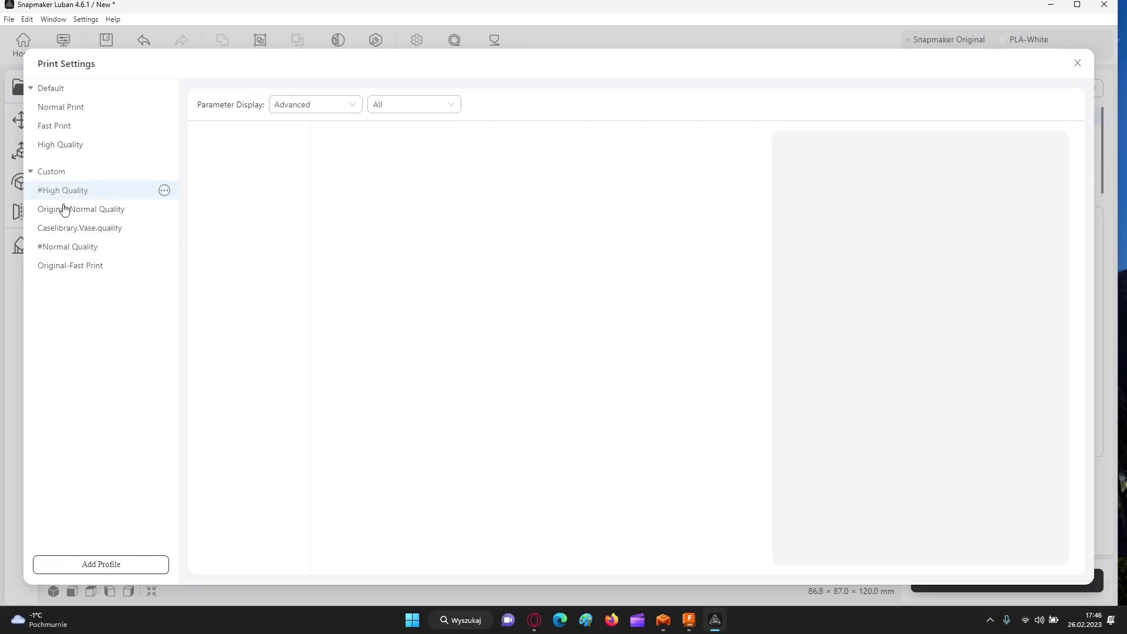
{"action": "left_click", "coordinate": [61, 247]}
{"action": "left_click", "coordinate": [65, 264]}
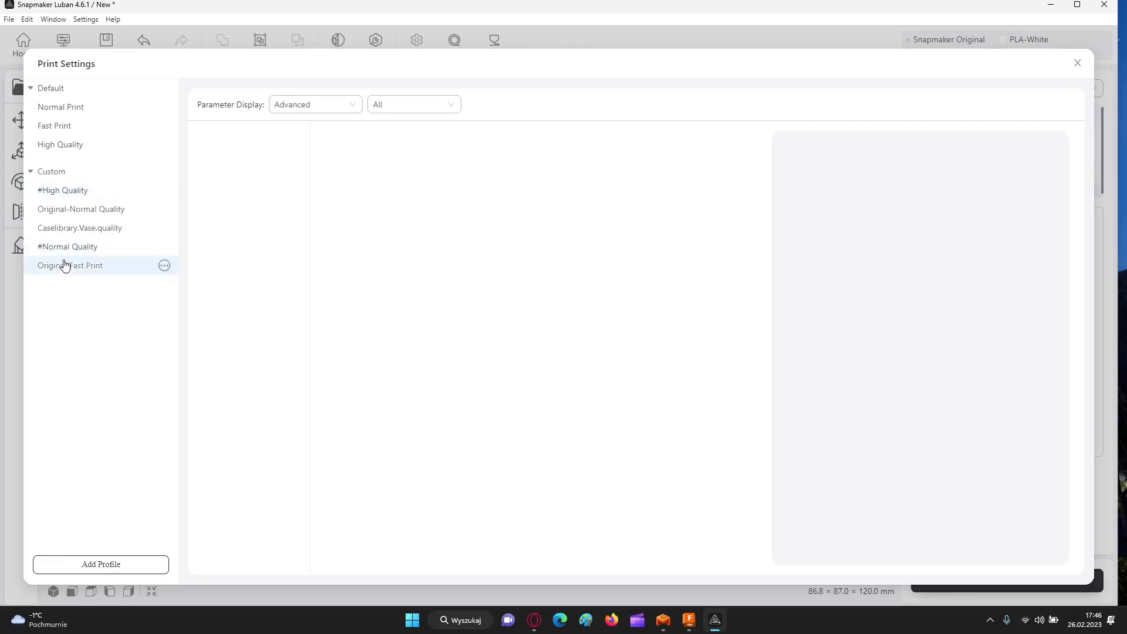
{"action": "left_click", "coordinate": [307, 105]}
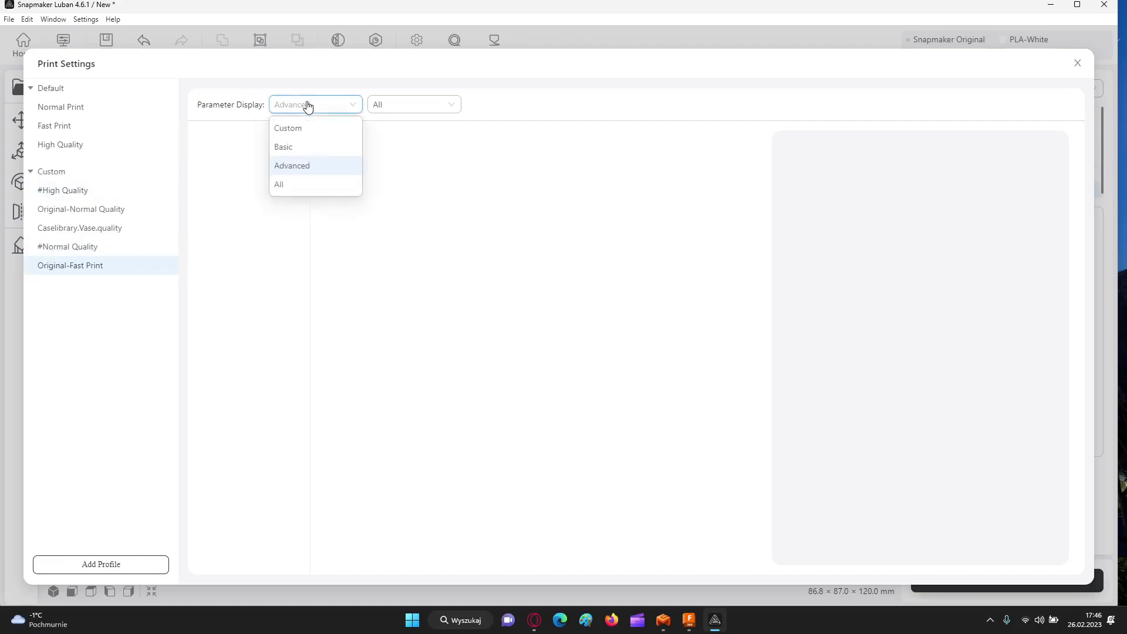
{"action": "left_click", "coordinate": [306, 129]}
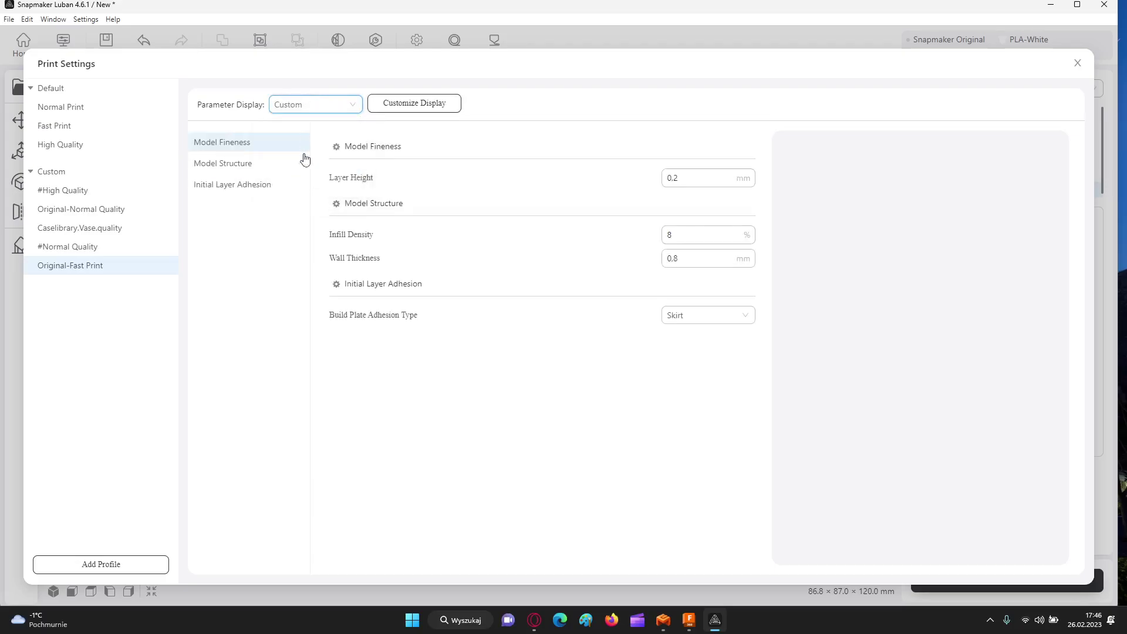
{"action": "left_click", "coordinate": [257, 168]}
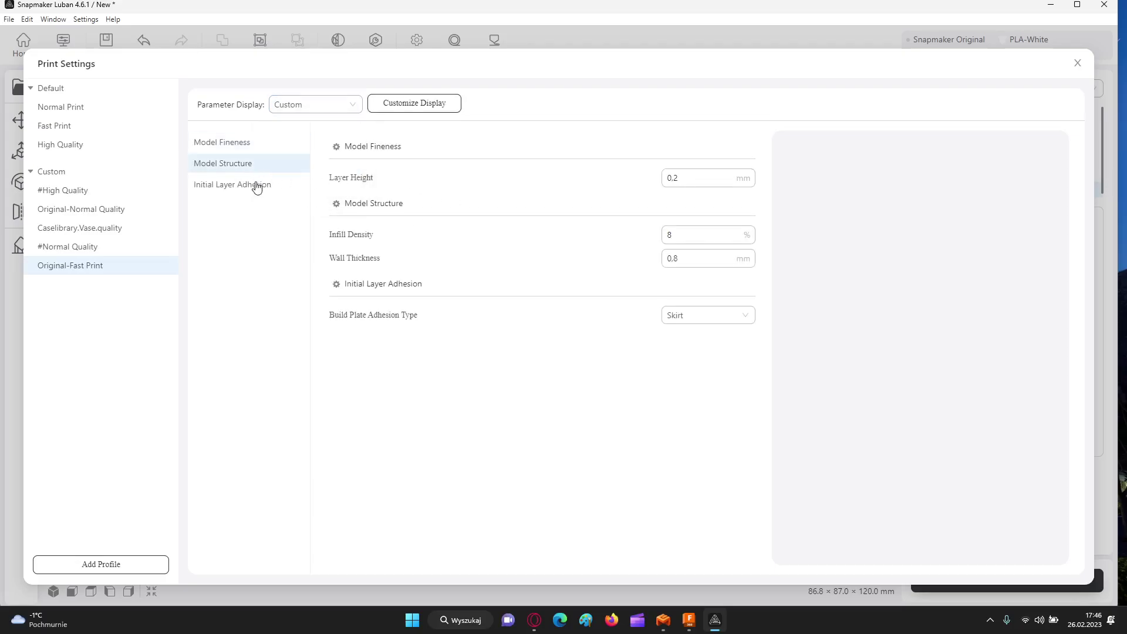
{"action": "left_click", "coordinate": [221, 191]}
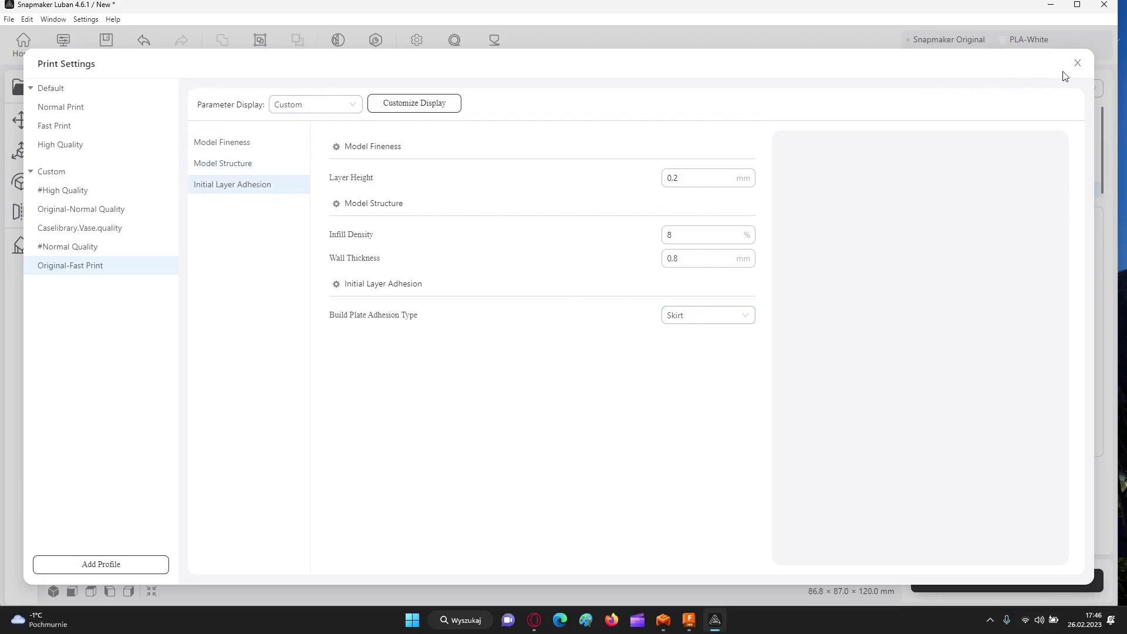
{"action": "left_click", "coordinate": [1078, 63]}
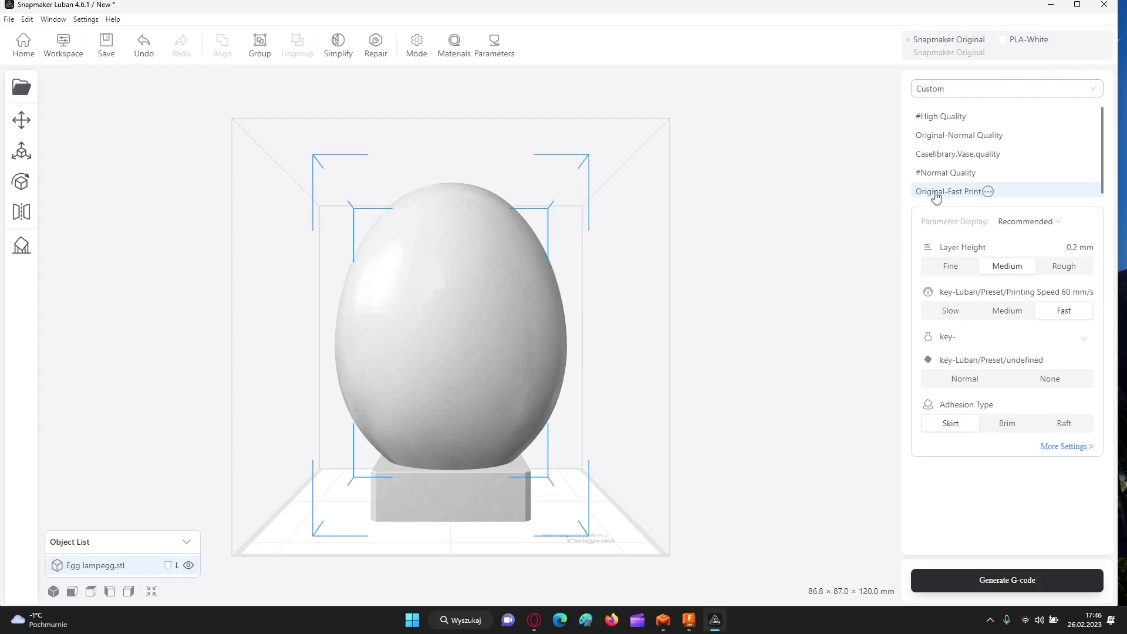
Step: Reopen the full print settings and select the default High Quality profile
{"action": "left_click", "coordinate": [1046, 448]}
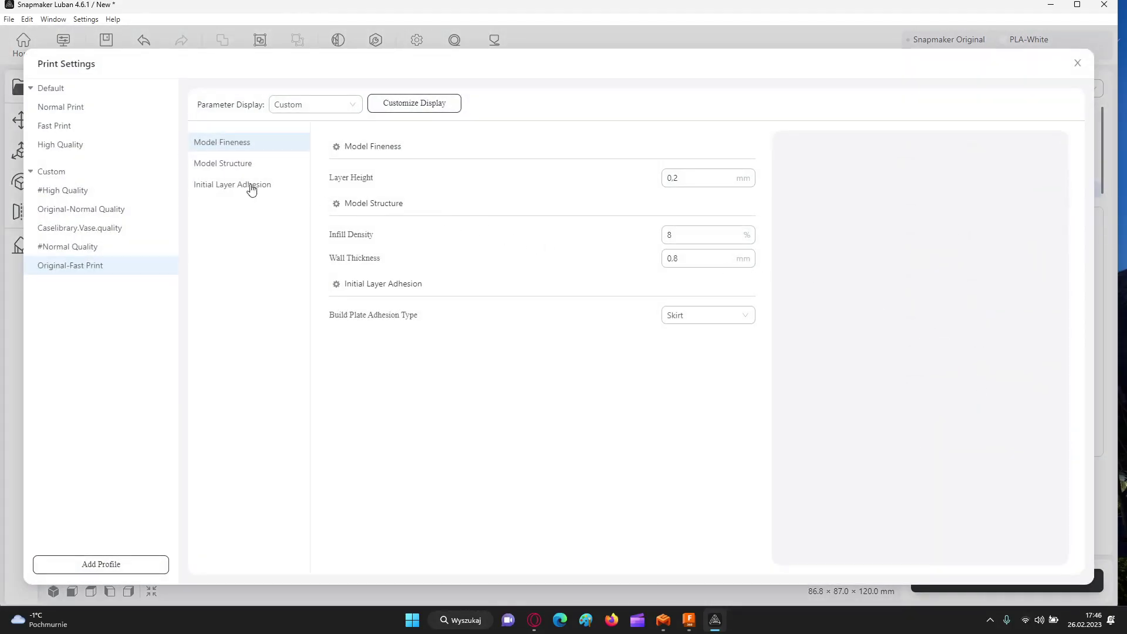
{"action": "left_click", "coordinate": [61, 108]}
{"action": "left_click", "coordinate": [59, 145]}
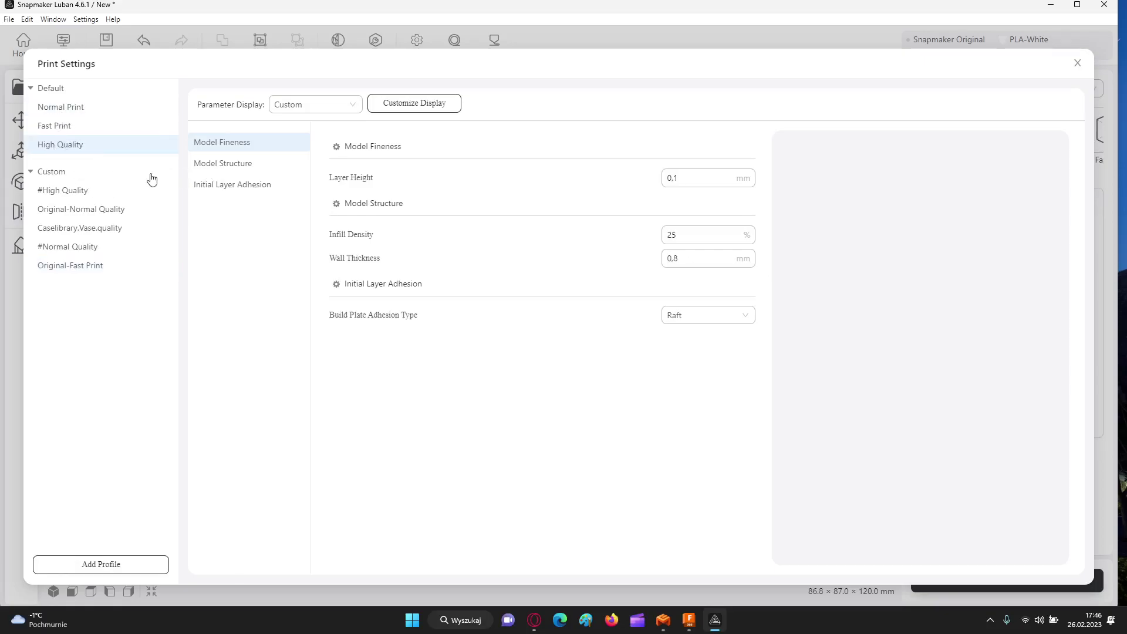
Step: Display all parameters of the High Quality profile and review them from model fineness through structure fine-tuning to the unclassified group
{"action": "left_click", "coordinate": [289, 111]}
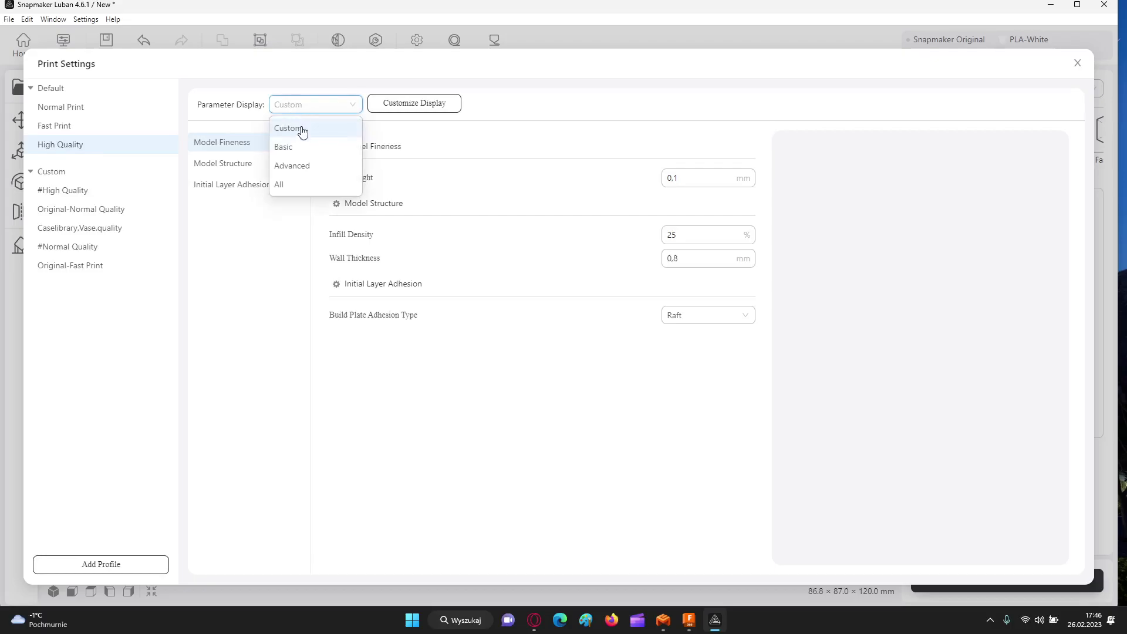
{"action": "left_click", "coordinate": [307, 185]}
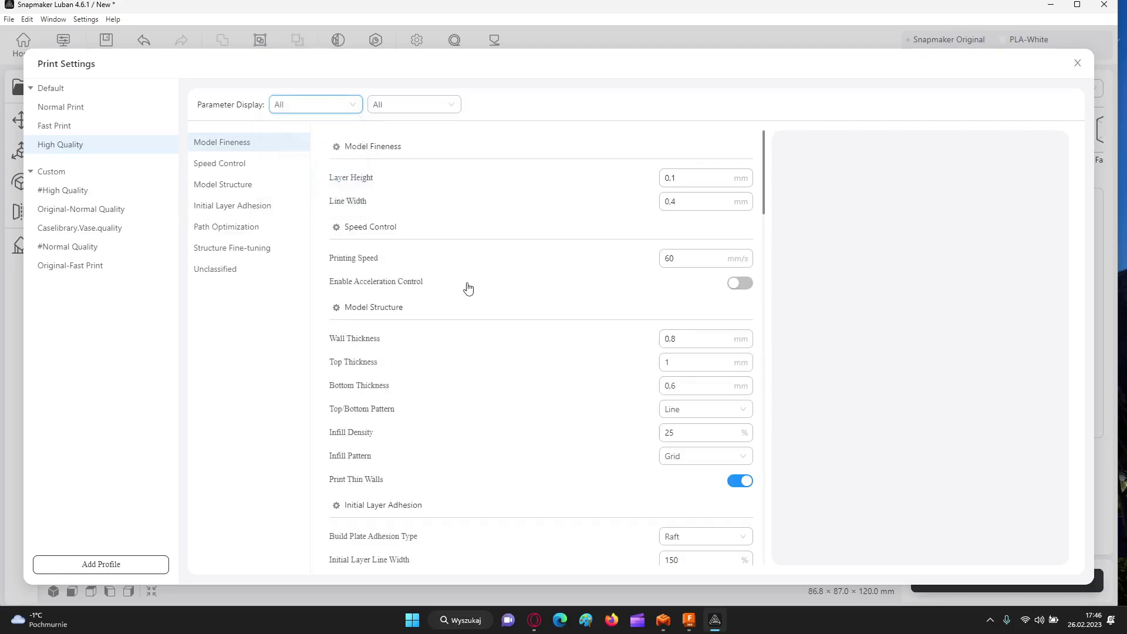
{"action": "scroll", "coordinate": [492, 295], "scroll_direction": "down", "scroll_amount": 5}
{"action": "scroll", "coordinate": [491, 295], "scroll_direction": "down", "scroll_amount": 6}
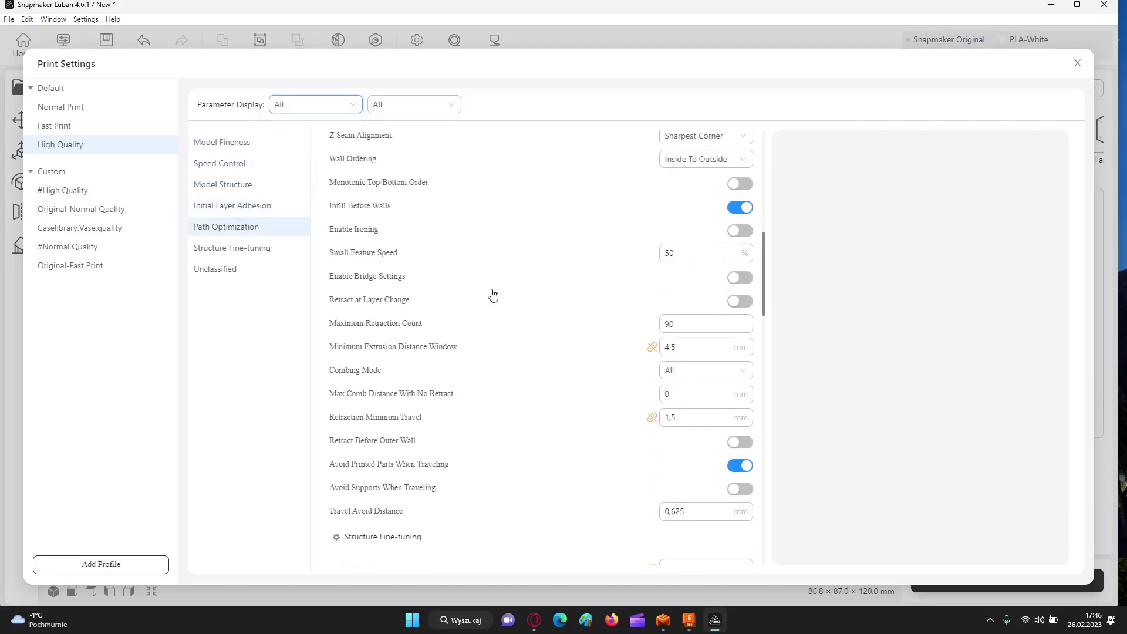
{"action": "scroll", "coordinate": [492, 295], "scroll_direction": "down", "scroll_amount": 5}
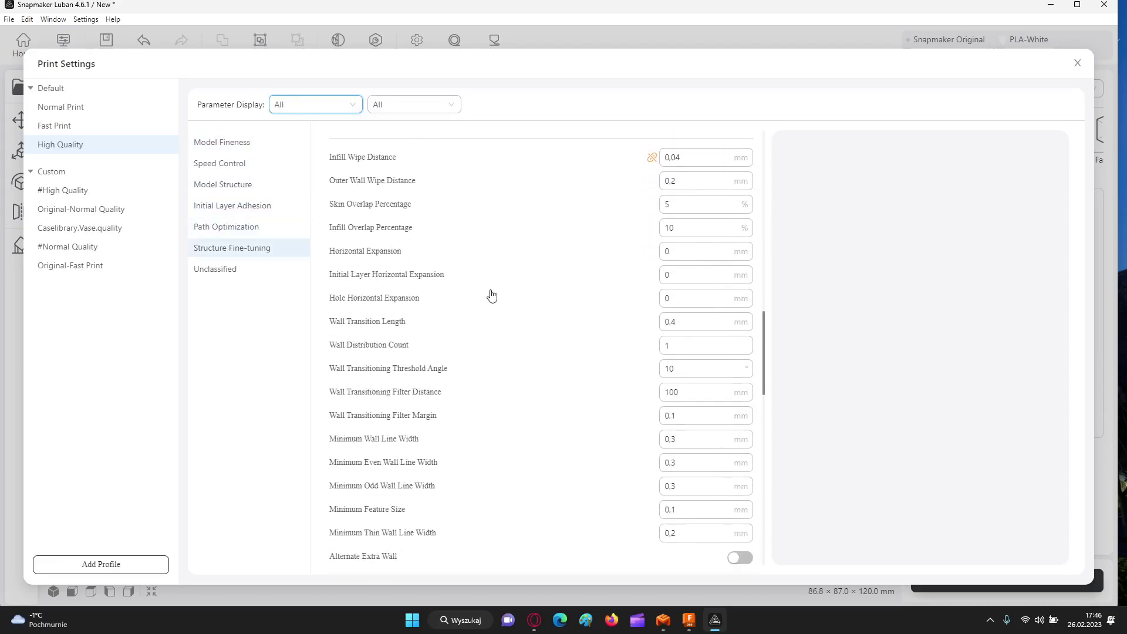
{"action": "scroll", "coordinate": [492, 295], "scroll_direction": "down", "scroll_amount": 4}
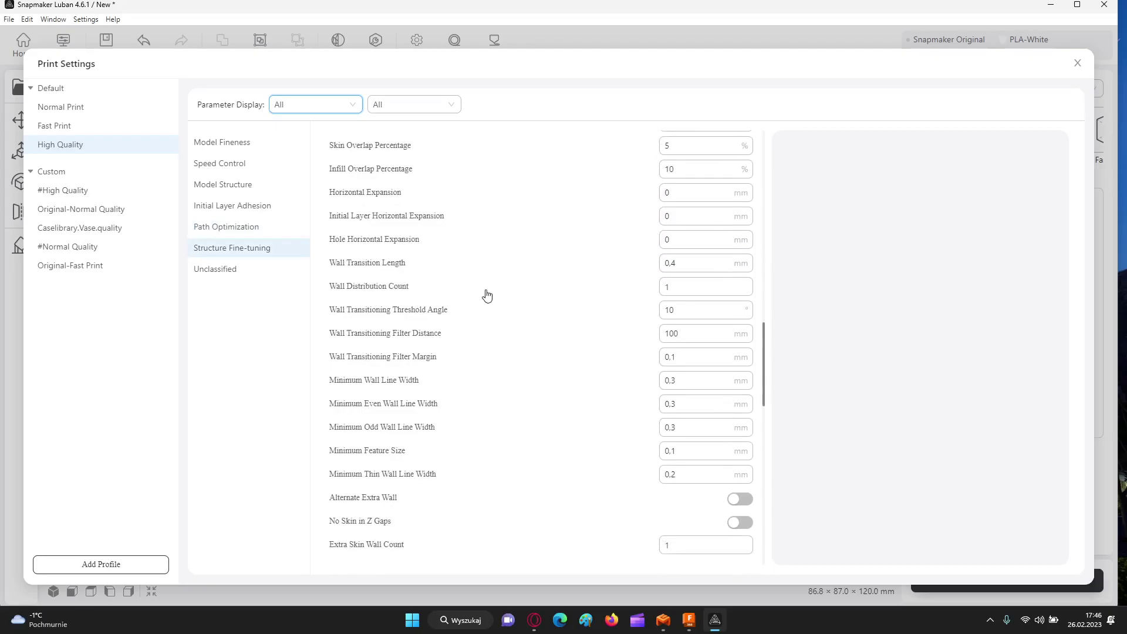
{"action": "scroll", "coordinate": [487, 295], "scroll_direction": "down", "scroll_amount": 12}
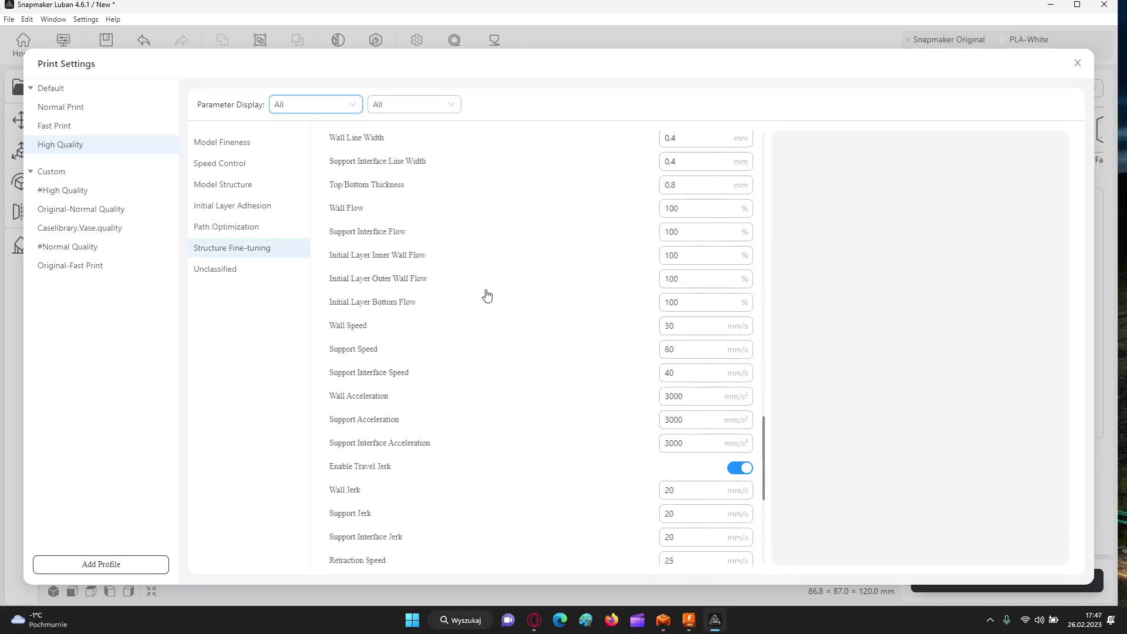
{"action": "scroll", "coordinate": [487, 295], "scroll_direction": "up", "scroll_amount": 20}
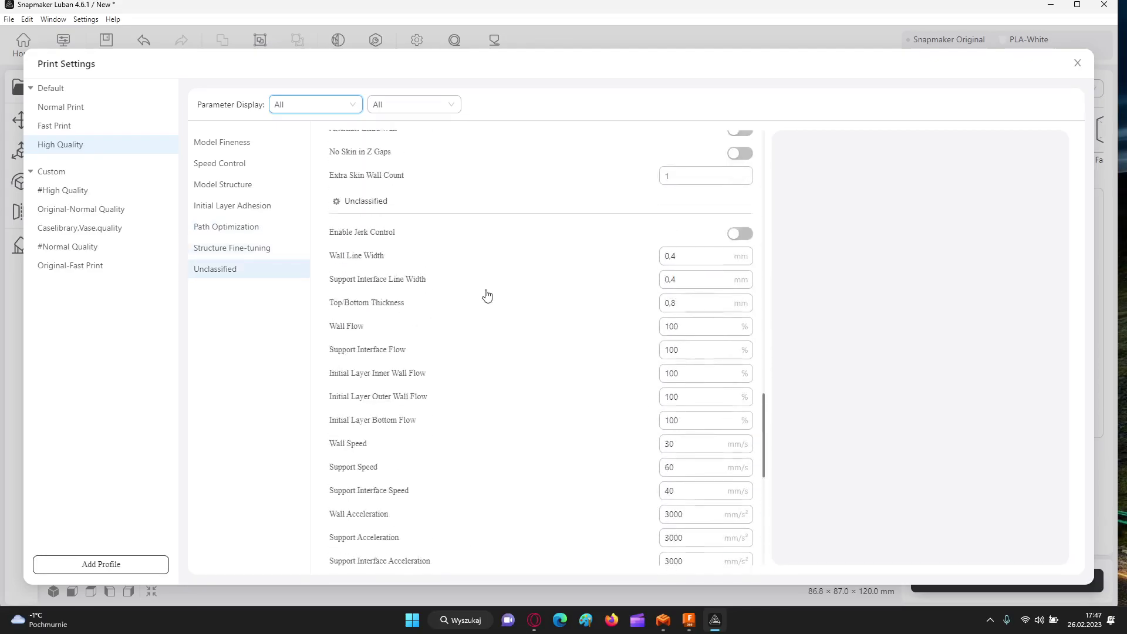
{"action": "scroll", "coordinate": [482, 295], "scroll_direction": "up", "scroll_amount": 8}
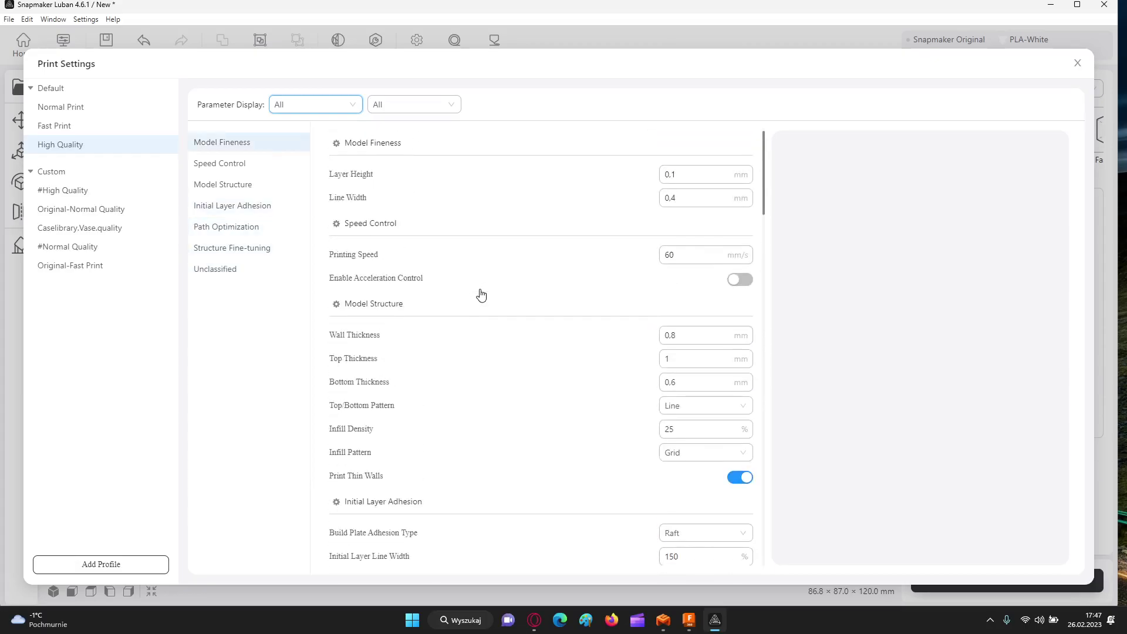
Step: Close the print settings and generate the G-code for the egg model
{"action": "left_click", "coordinate": [1077, 63]}
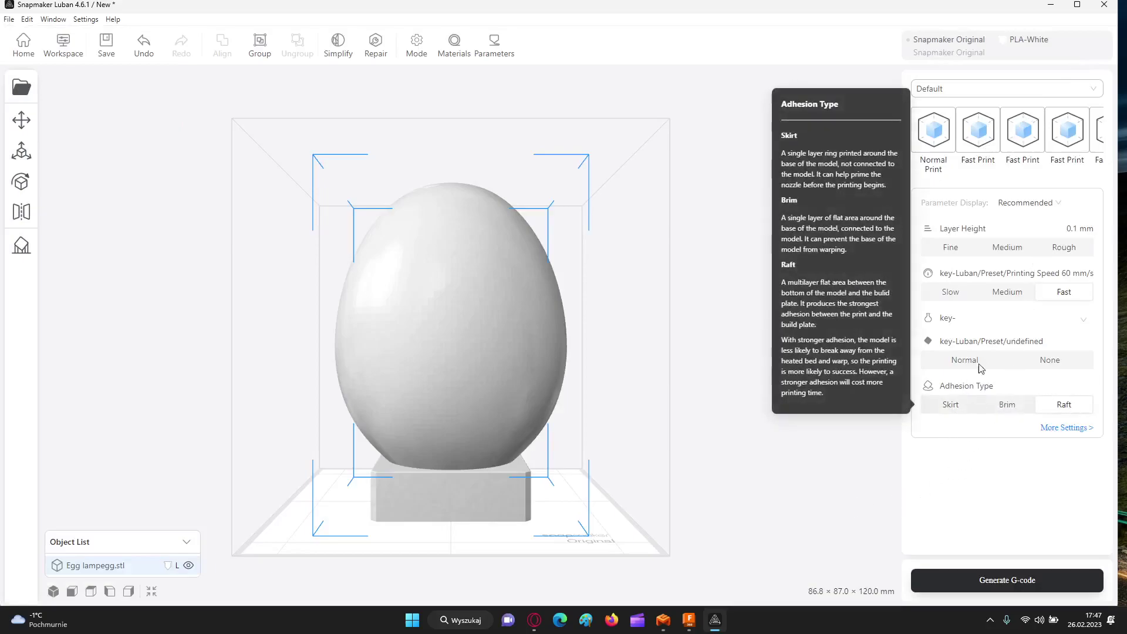
{"action": "left_click", "coordinate": [1005, 581]}
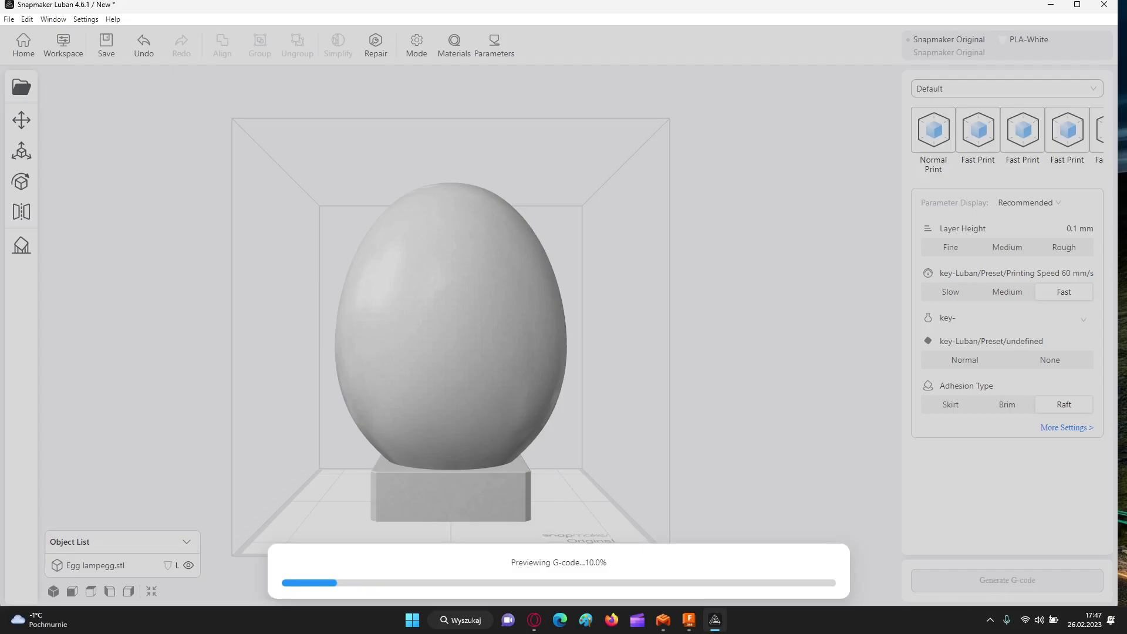
Step: Switch to EcubWare and open the Egg lamp - egg STL model from the Desktop
{"action": "left_click", "coordinate": [668, 620]}
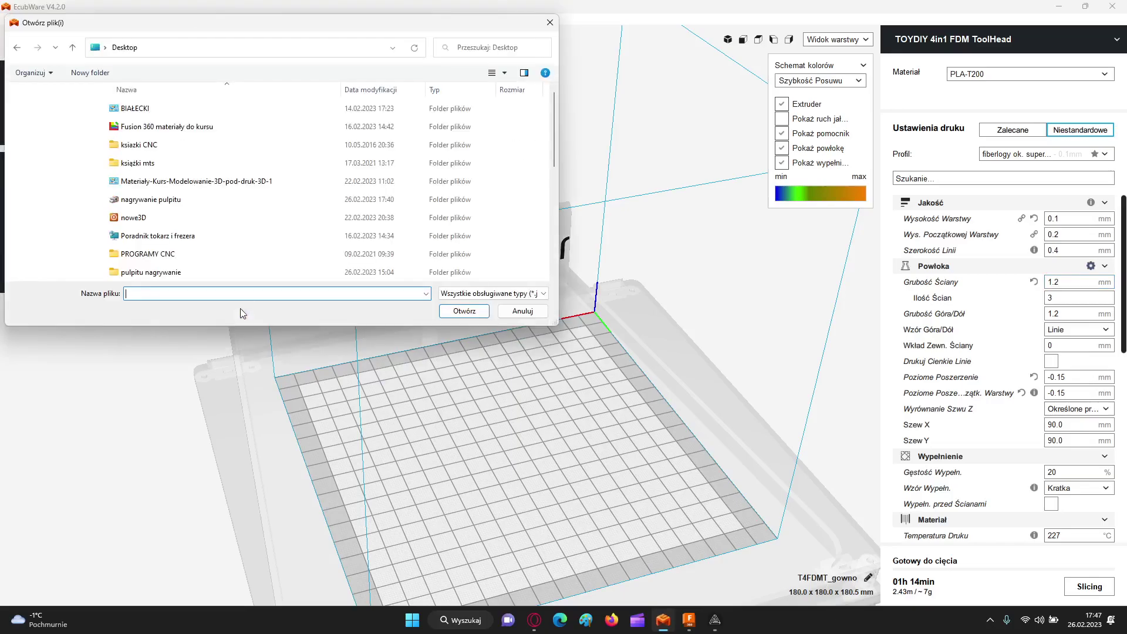
{"action": "scroll", "coordinate": [249, 259], "scroll_direction": "down", "scroll_amount": 5}
{"action": "left_click", "coordinate": [241, 166]}
{"action": "double_click", "coordinate": [241, 169]}
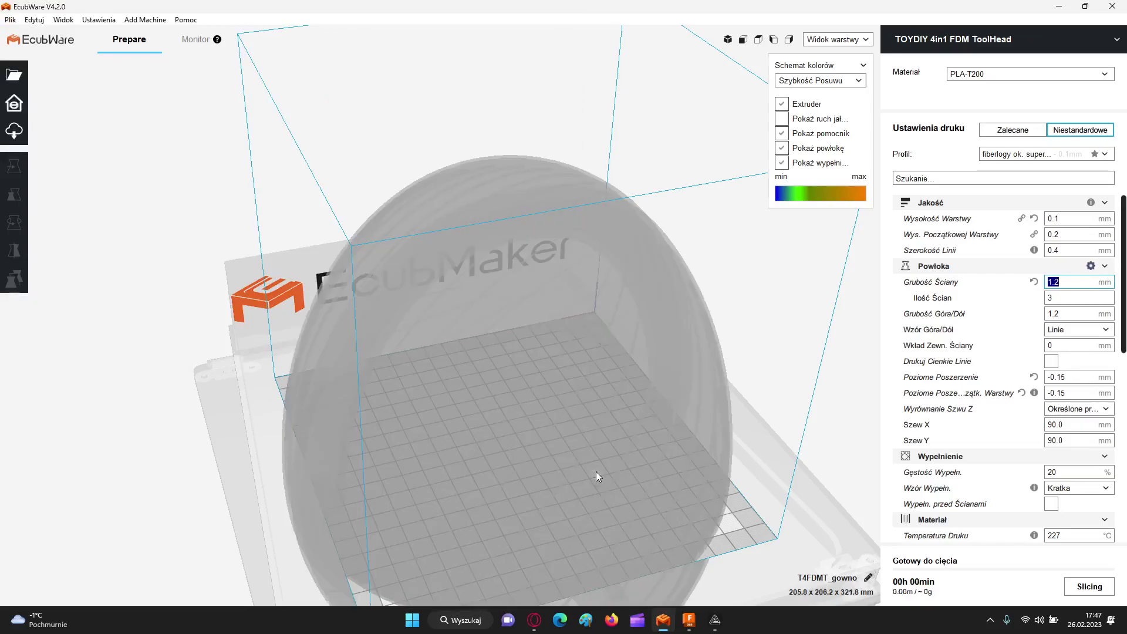
Step: Scale the egg model uniformly to 30 %
{"action": "left_click", "coordinate": [468, 382]}
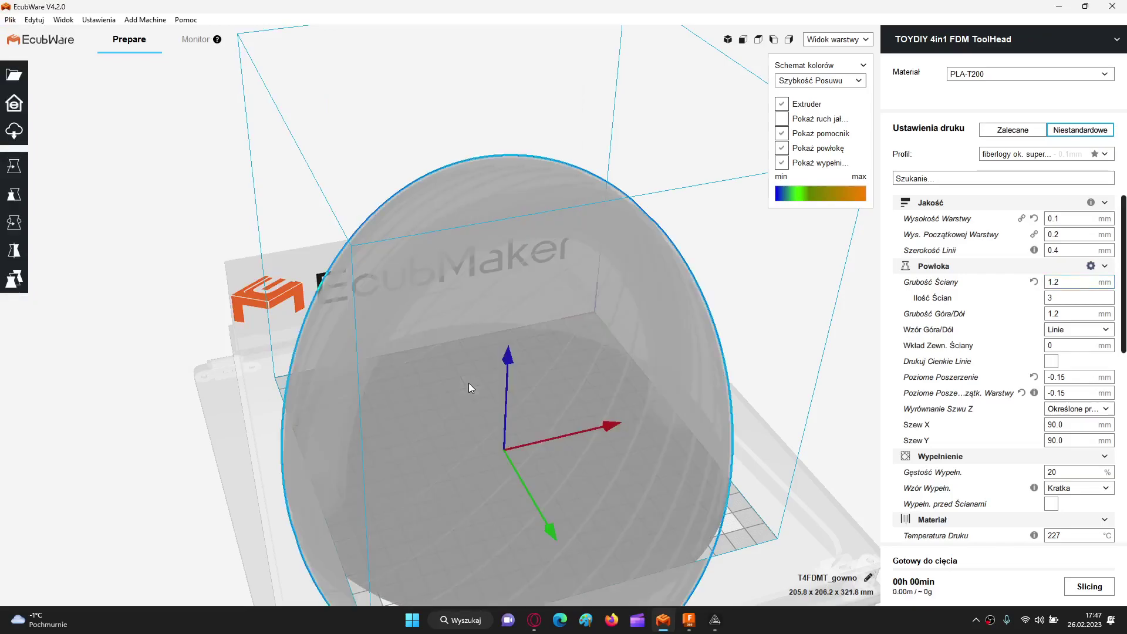
{"action": "left_click", "coordinate": [18, 203]}
{"action": "double_click", "coordinate": [129, 194]}
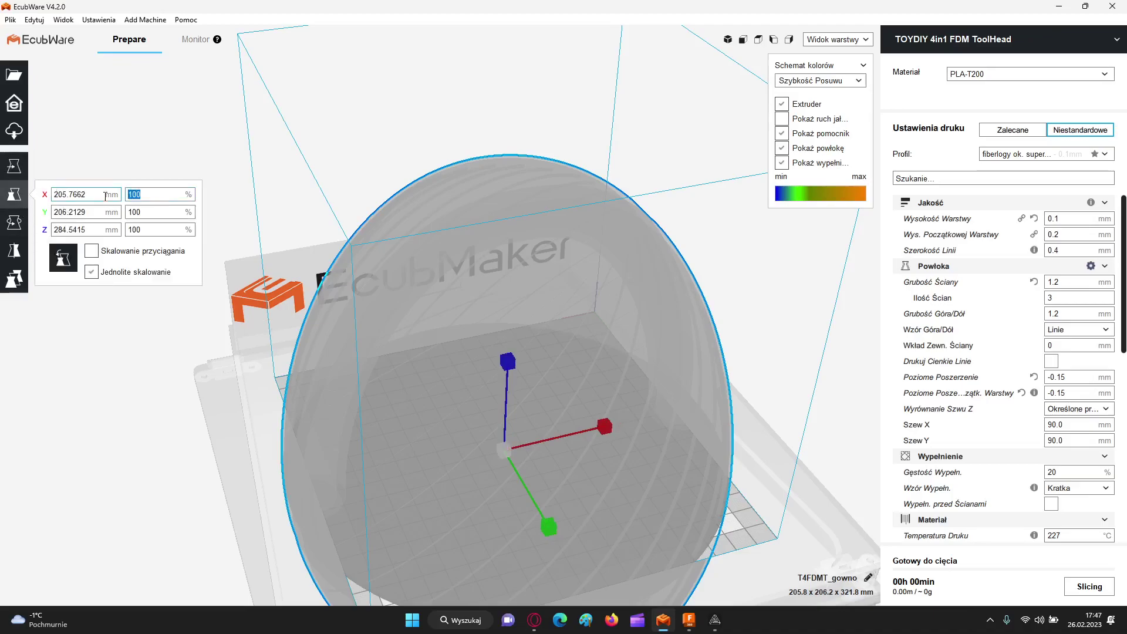
{"action": "type", "text": "30"}
{"action": "key", "text": "Return"}
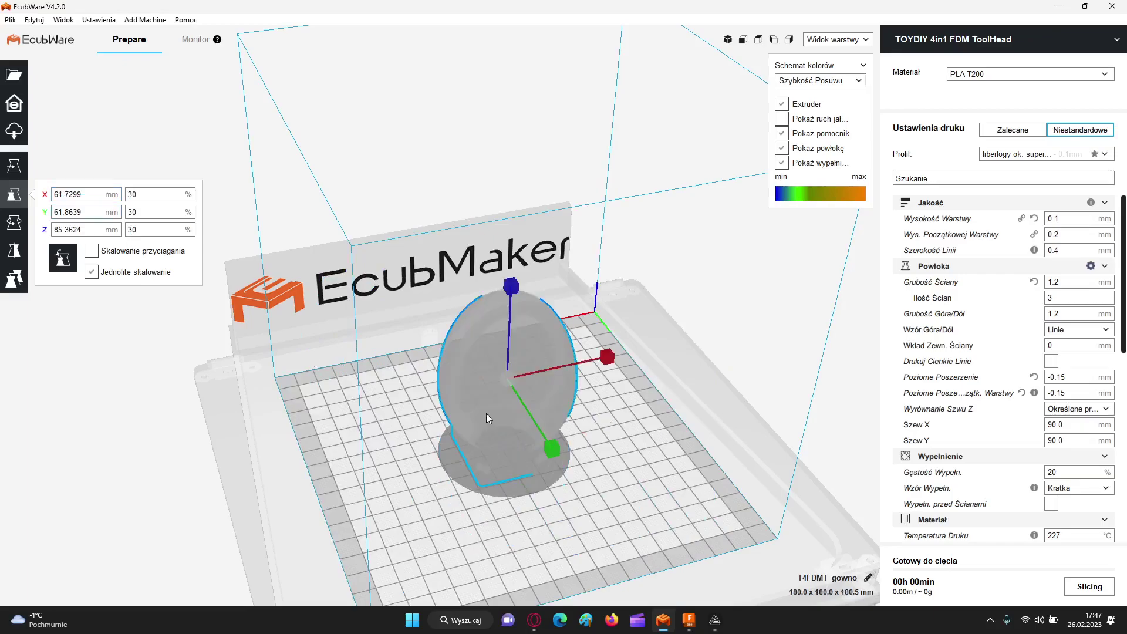
Step: Set the horizontal expansion and the initial layer horizontal expansion to 0 mm for the egg print
{"action": "left_click", "coordinate": [528, 542]}
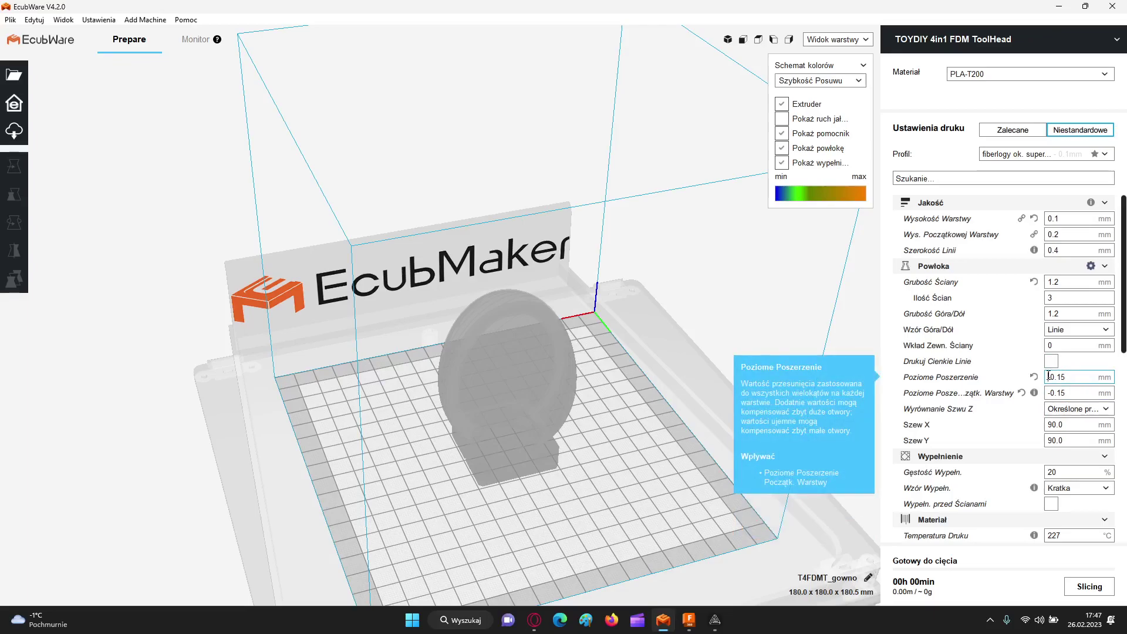
{"action": "key", "text": "Delete"}
{"action": "key", "text": "Delete"}
{"action": "key", "text": "Delete"}
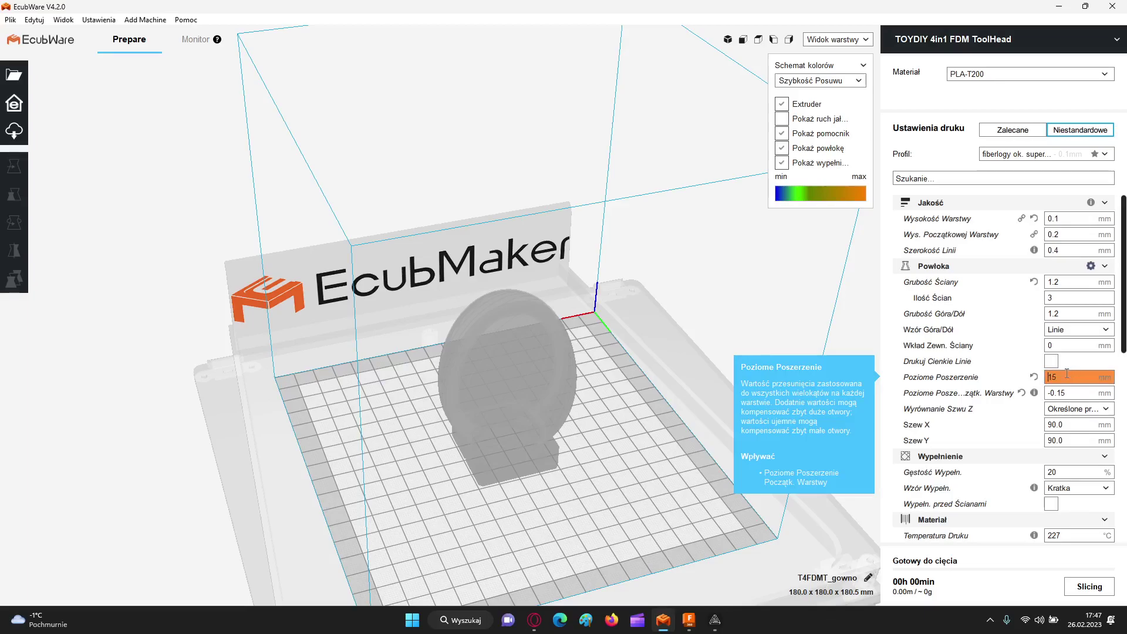
{"action": "left_click_drag", "start_coordinate": [1049, 374], "coordinate": [1059, 382]}
{"action": "left_click", "coordinate": [1022, 395]}
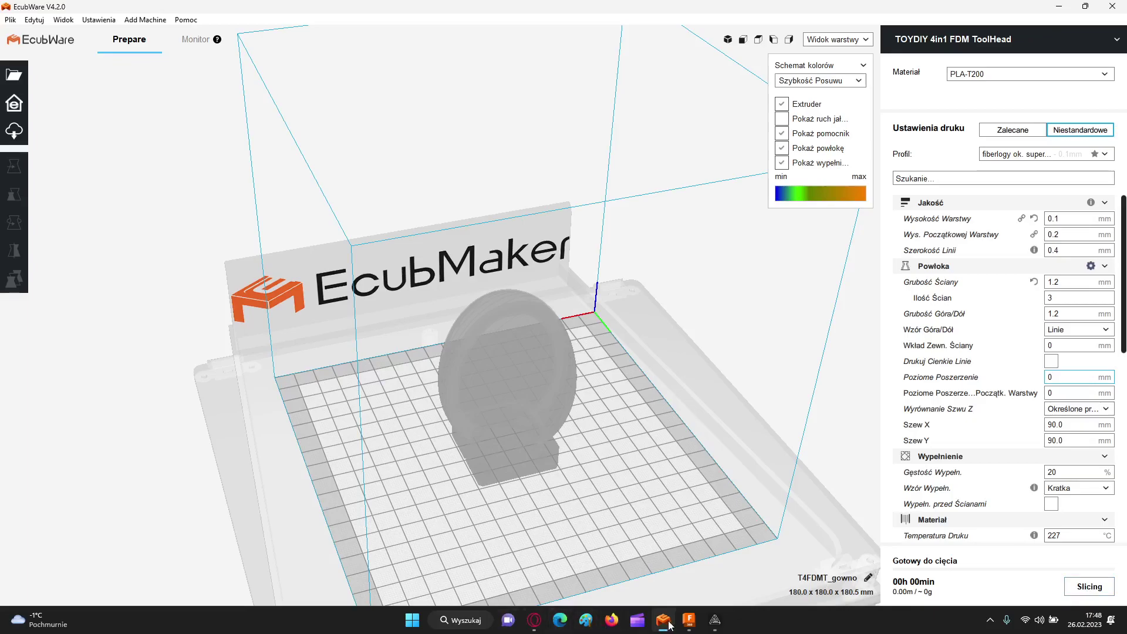
Step: Switch to Snapmaker Luban and close it without saving the changes while the G-code preview is loading
{"action": "left_click", "coordinate": [714, 620]}
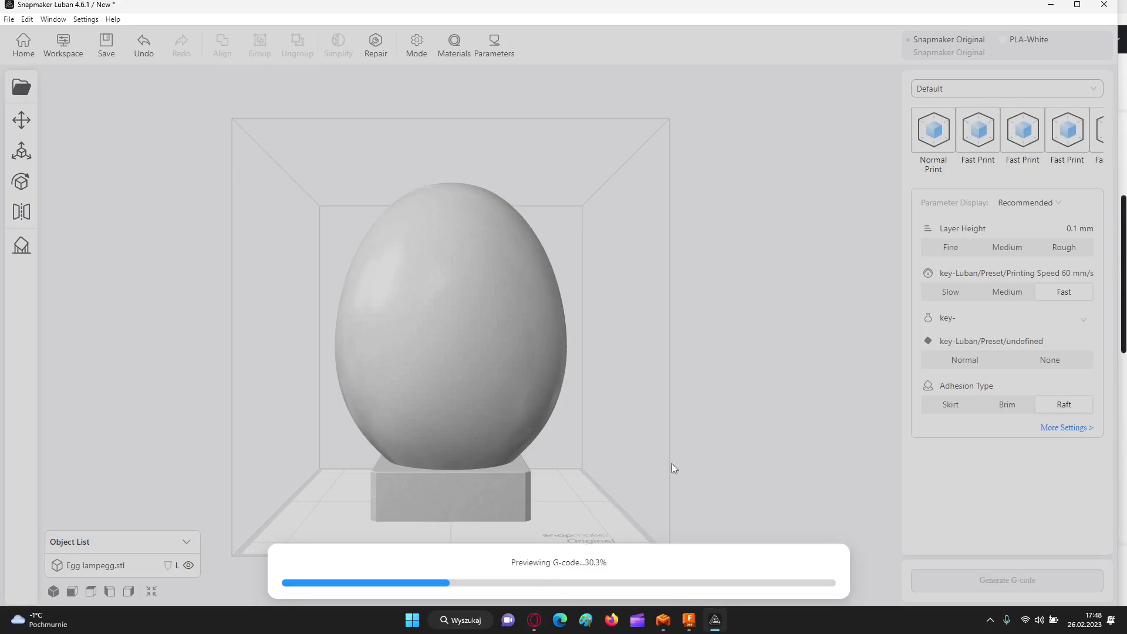
{"action": "left_click", "coordinate": [1104, 5]}
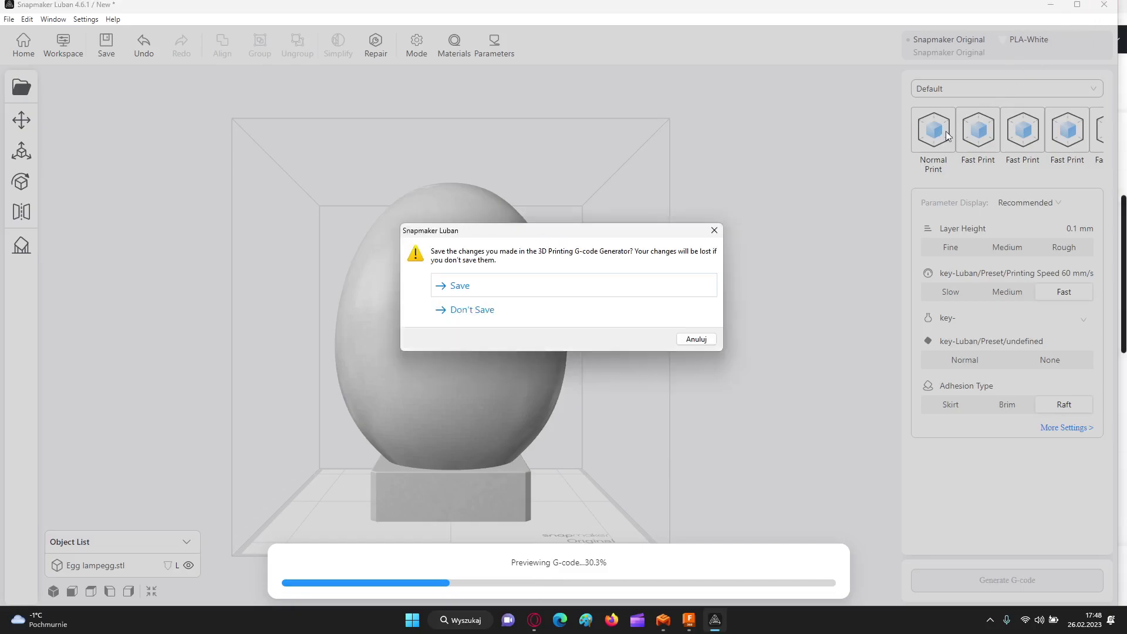
{"action": "left_click", "coordinate": [492, 311]}
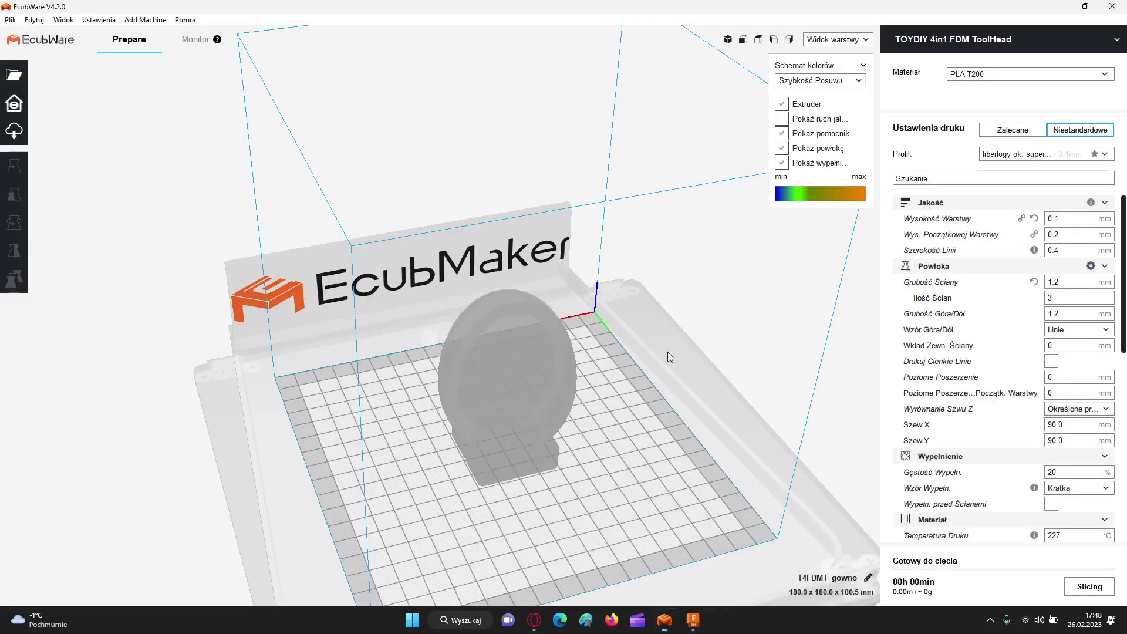
Step: Relaunch Snapmaker Luban and import the Egg lamp - egg STL from the Desktop, scaled to the maximum printable size
{"action": "left_click", "coordinate": [1059, 6]}
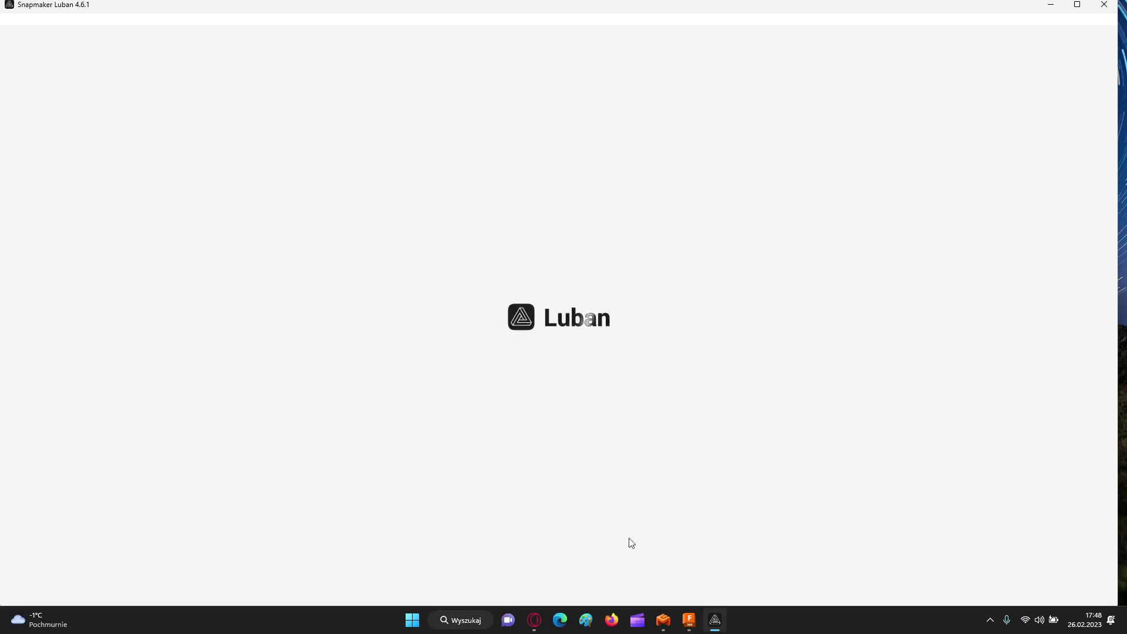
{"action": "mouse_move", "coordinate": [664, 619]}
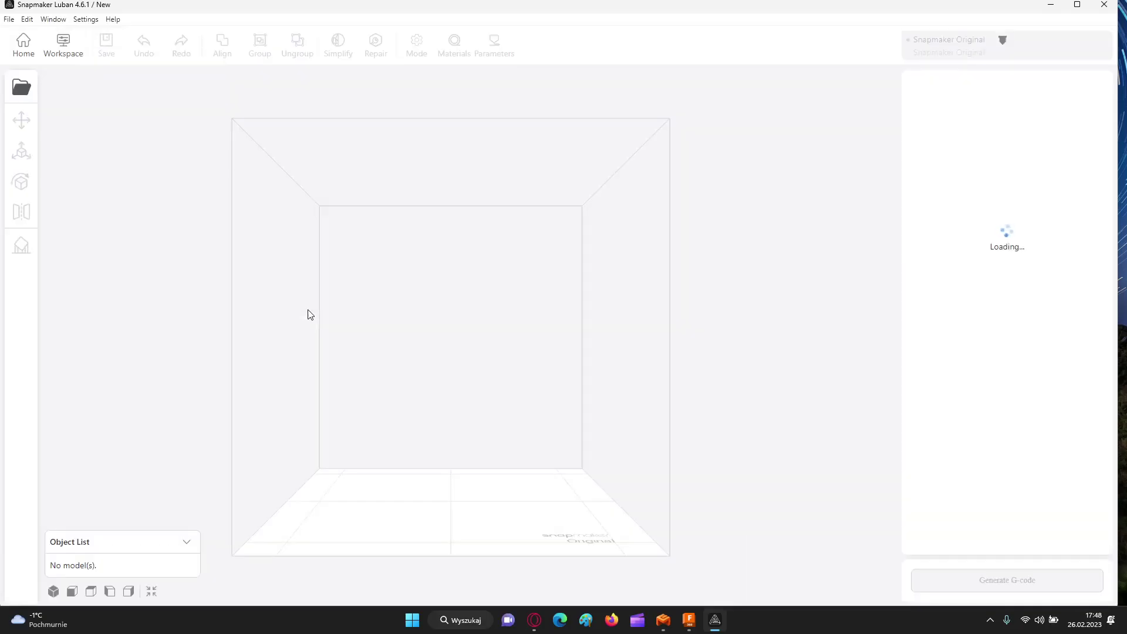
{"action": "left_click", "coordinate": [22, 88]}
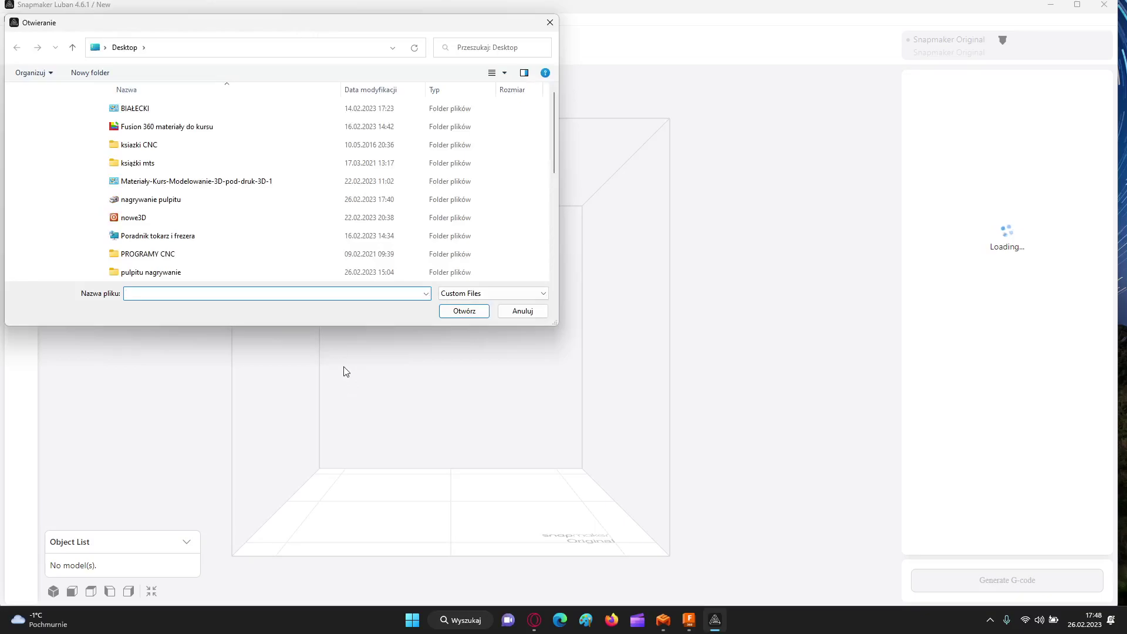
{"action": "scroll", "coordinate": [268, 246], "scroll_direction": "down", "scroll_amount": 3}
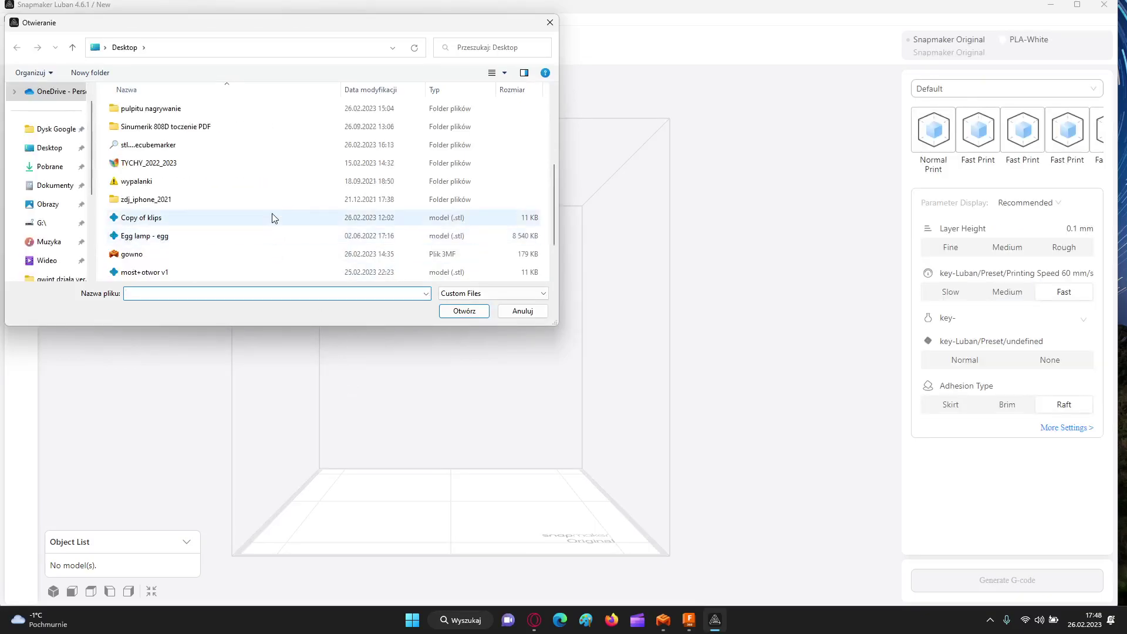
{"action": "double_click", "coordinate": [265, 244]}
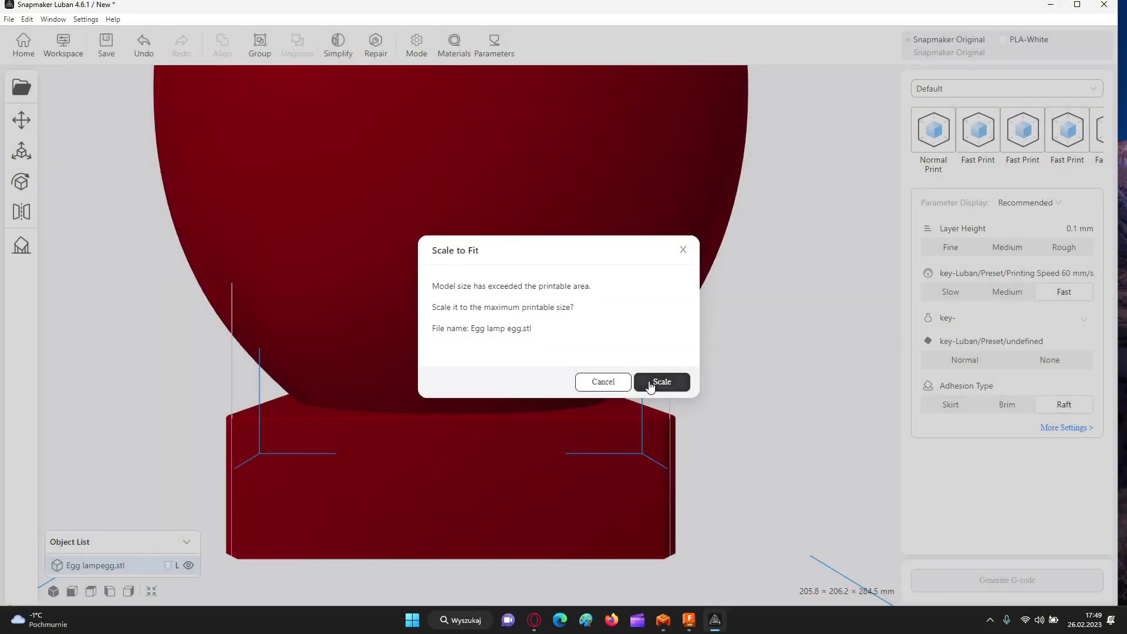
{"action": "left_click", "coordinate": [652, 383]}
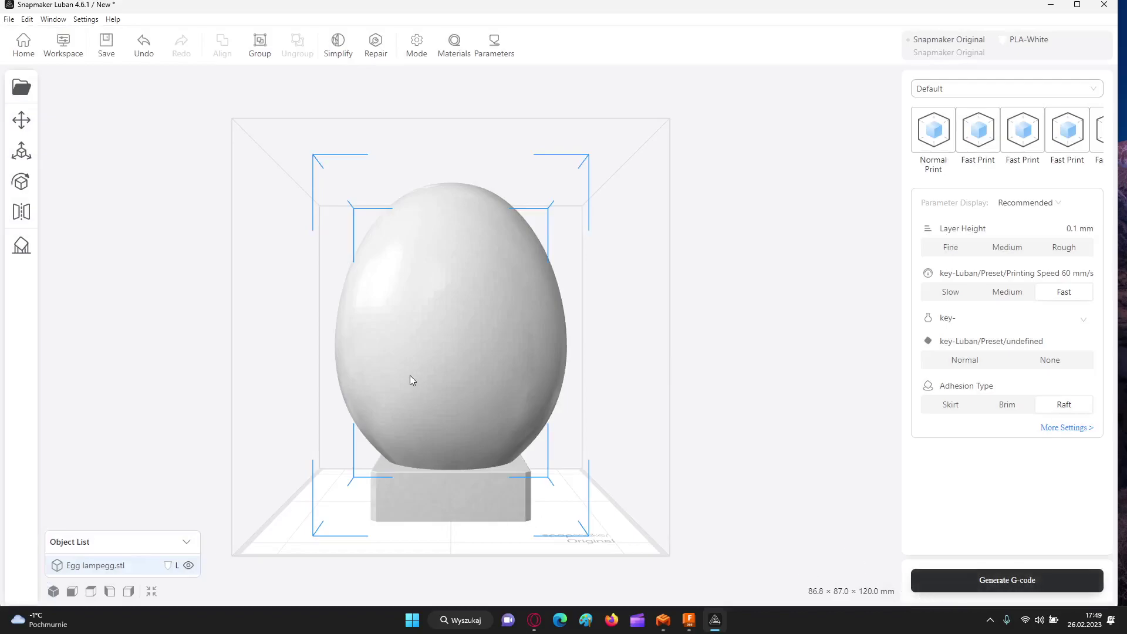
Step: Scale the egg model uniformly to 15 %
{"action": "left_click", "coordinate": [21, 151]}
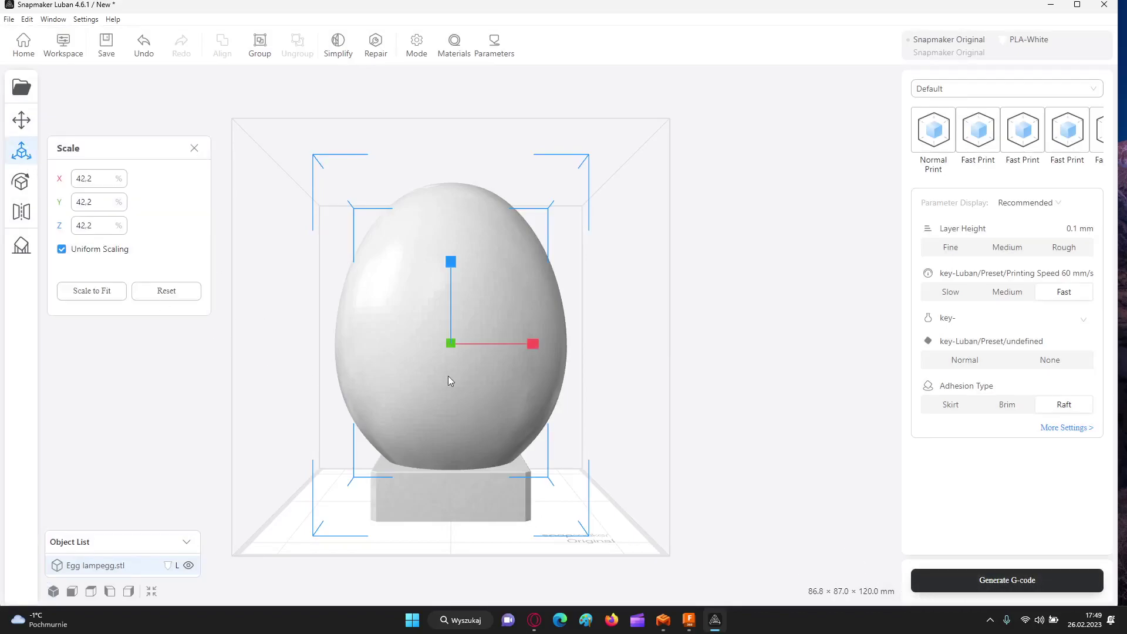
{"action": "left_click", "coordinate": [96, 178]}
{"action": "type", "text": "15"}
{"action": "key", "text": "Return"}
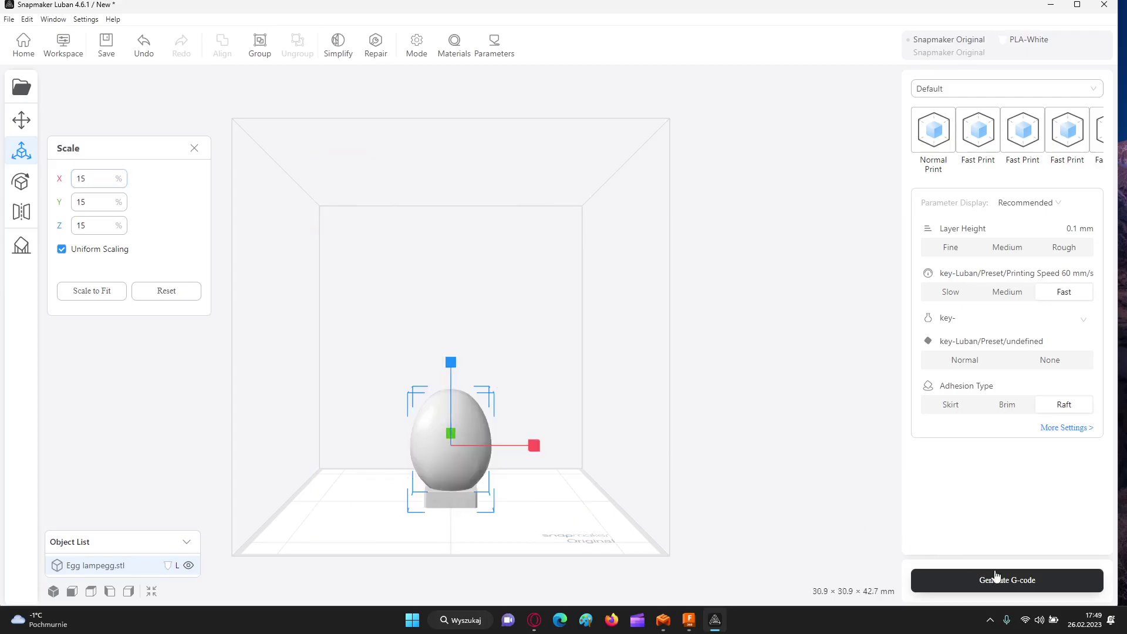
Step: Try to generate the G-code for the scaled egg, then request the logs and cancel saving them
{"action": "left_click", "coordinate": [974, 581]}
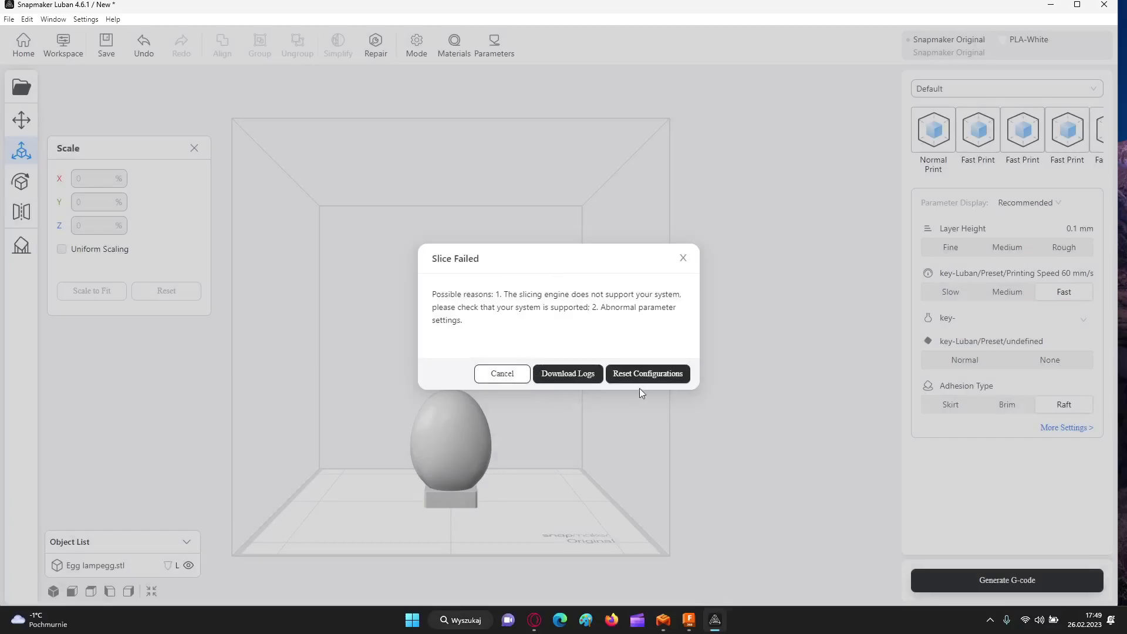
{"action": "left_click", "coordinate": [559, 375]}
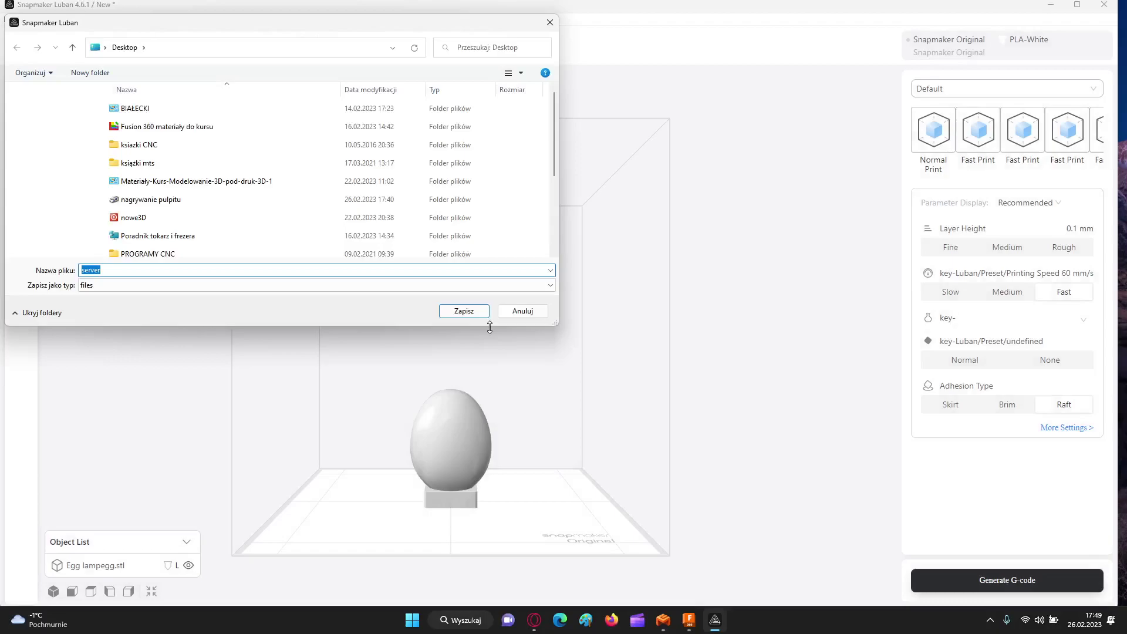
{"action": "left_click", "coordinate": [508, 314]}
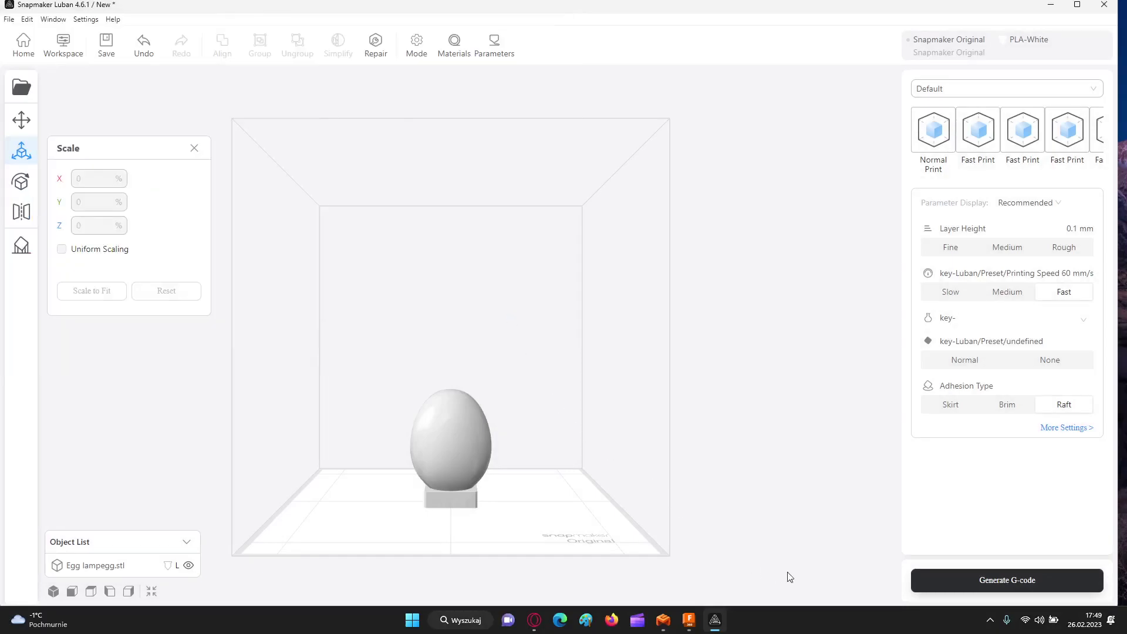
Step: Reset the slicing configurations, choose a Fast Print preset and retry generating the G-code
{"action": "left_click", "coordinate": [919, 582]}
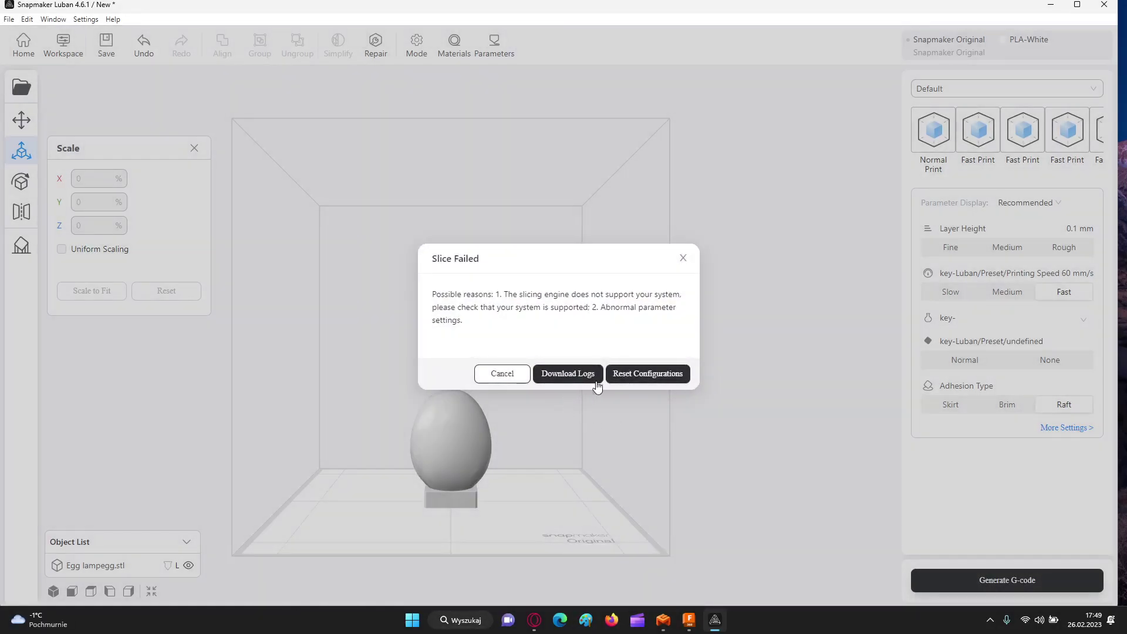
{"action": "left_click", "coordinate": [643, 375]}
{"action": "left_click", "coordinate": [977, 581]}
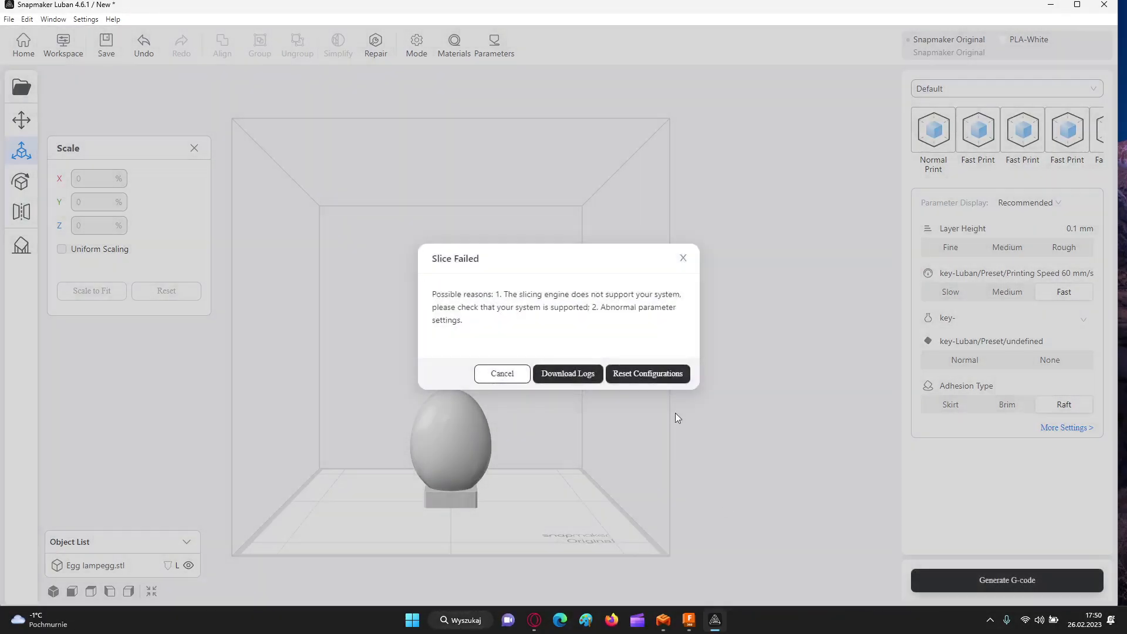
{"action": "left_click", "coordinate": [656, 375]}
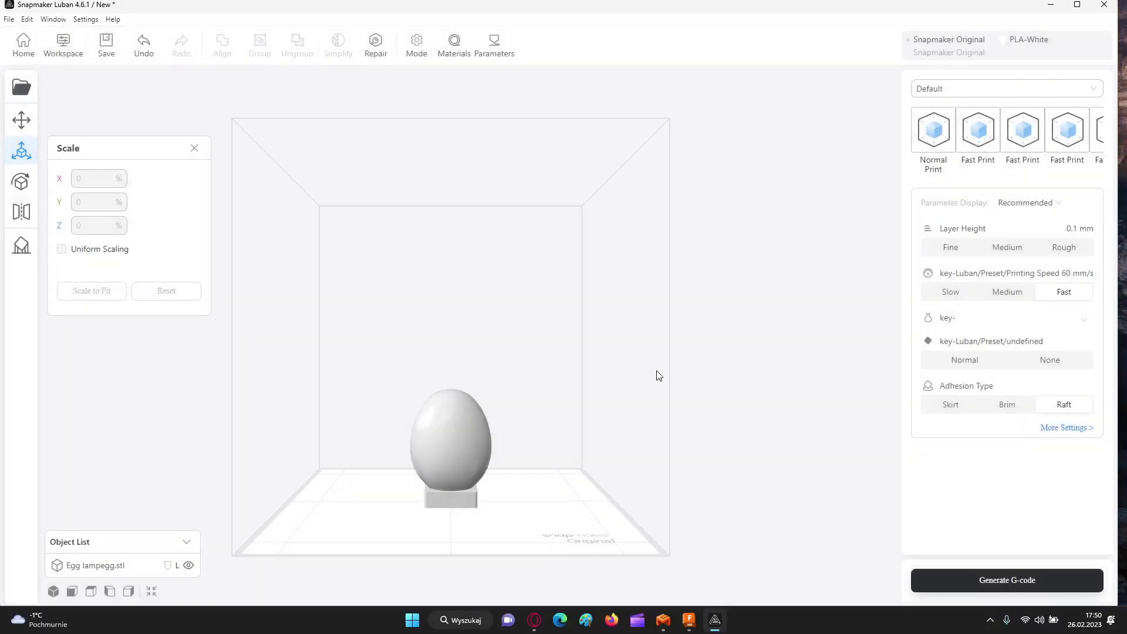
{"action": "left_click", "coordinate": [969, 141]}
{"action": "left_click", "coordinate": [971, 586]}
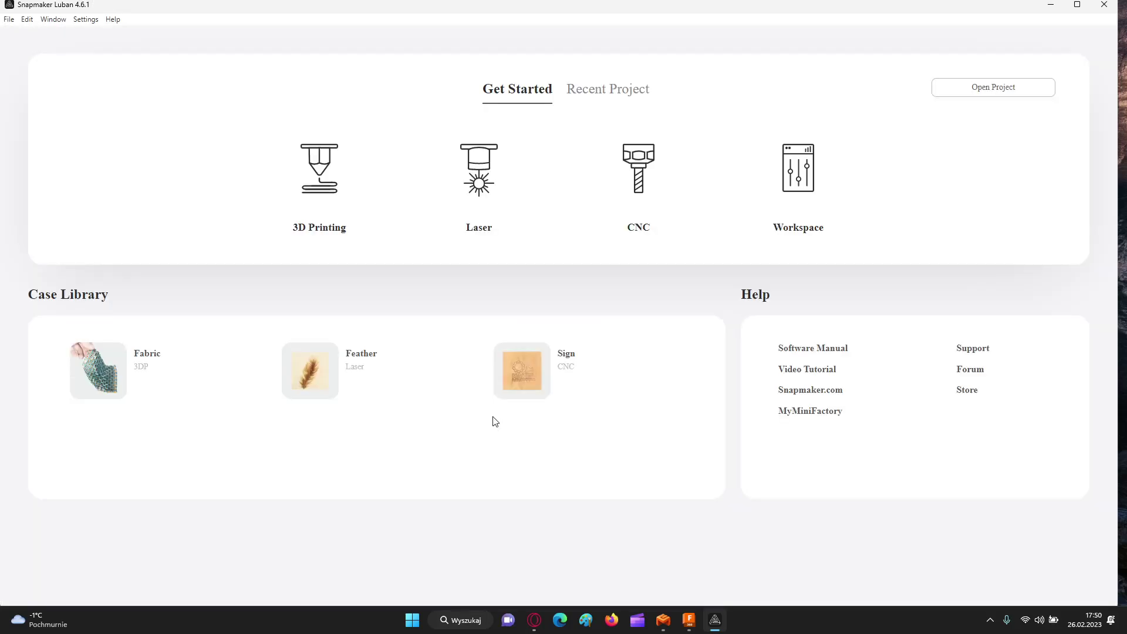
Step: Start a new 3D Printing project and import the Egg lamp - egg STL from the Desktop
{"action": "left_click", "coordinate": [297, 176]}
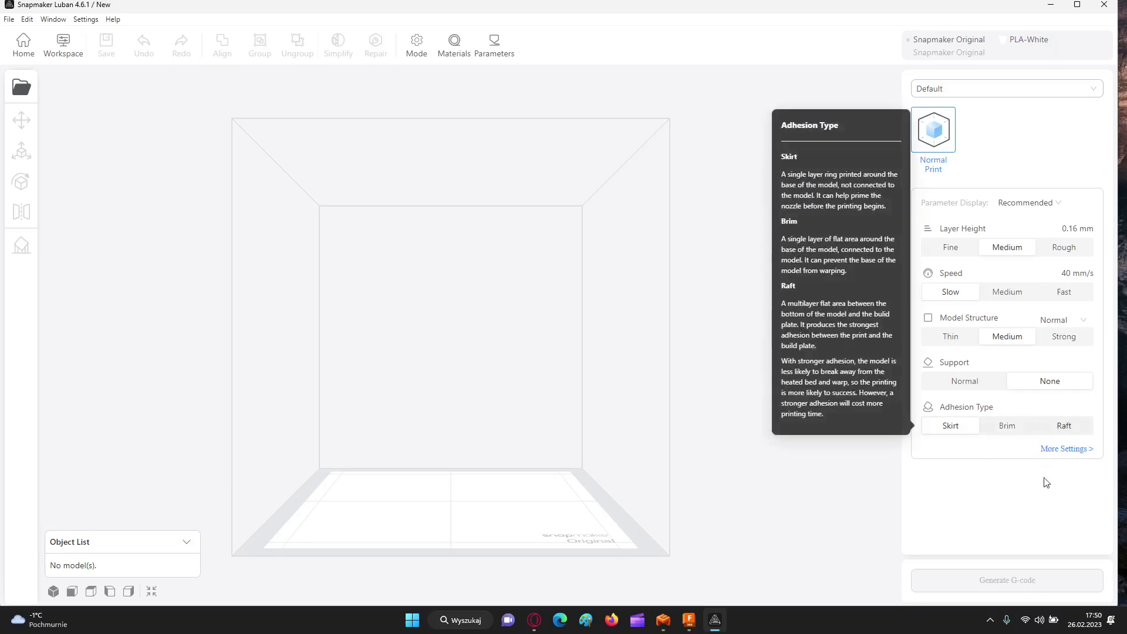
{"action": "left_click", "coordinate": [27, 87]}
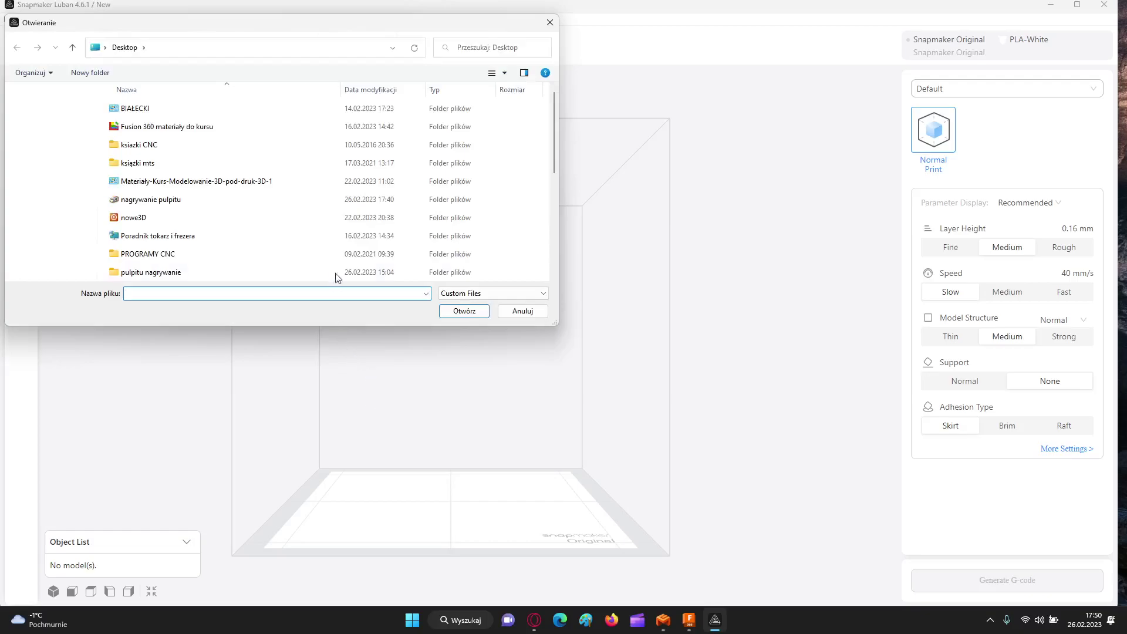
{"action": "scroll", "coordinate": [322, 238], "scroll_direction": "down", "scroll_amount": 4}
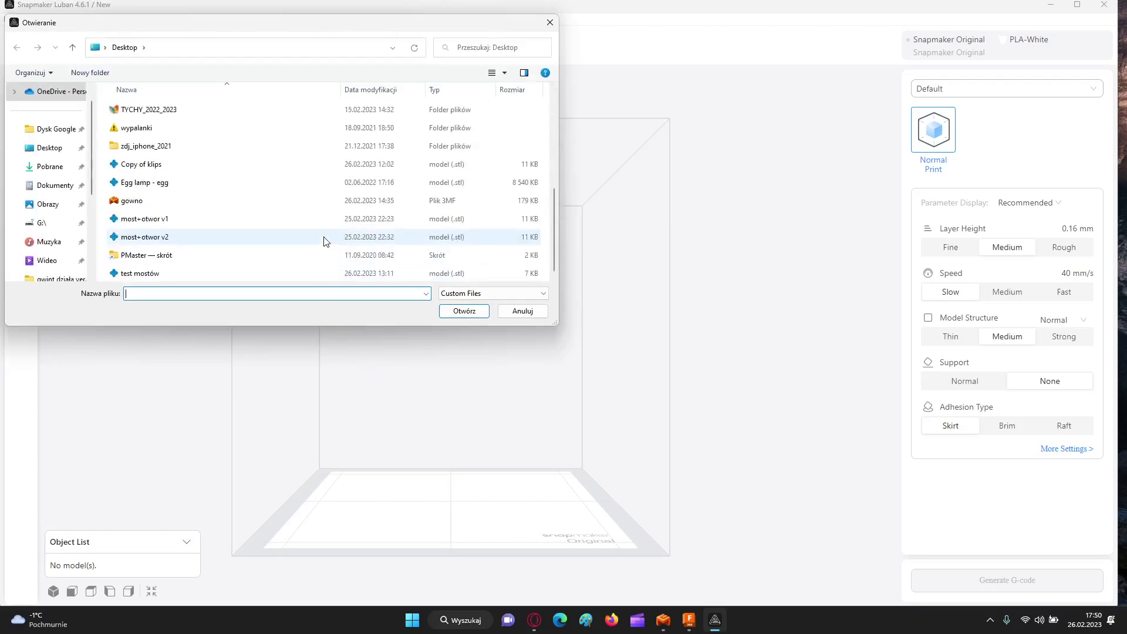
{"action": "double_click", "coordinate": [317, 186]}
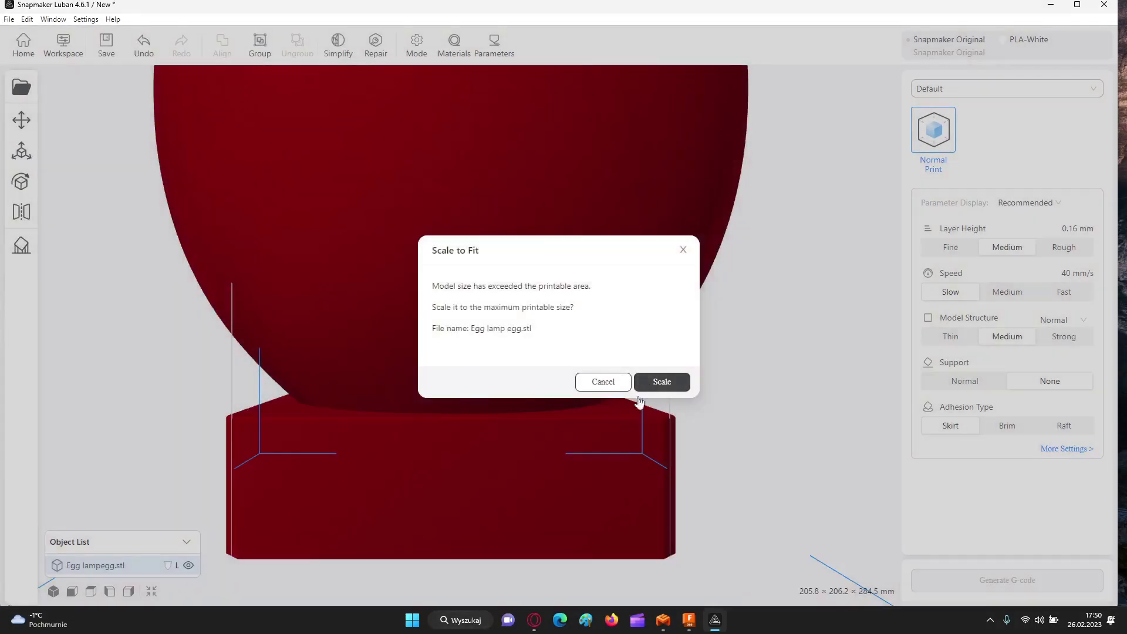
Step: Scale the imported egg to the maximum printable size and generate its G-code with the Normal Print preset
{"action": "left_click", "coordinate": [650, 383]}
{"action": "left_click", "coordinate": [1006, 581]}
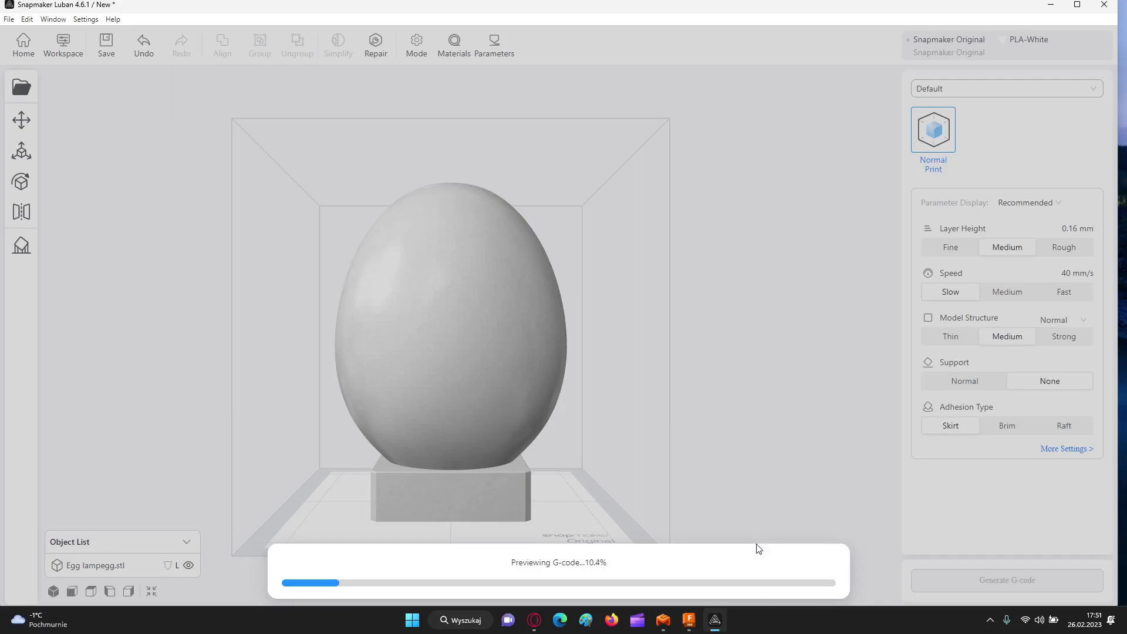
Step: Switch to EcubWare and slice the egg model using the layer view, then deselect the model
{"action": "left_click", "coordinate": [663, 620]}
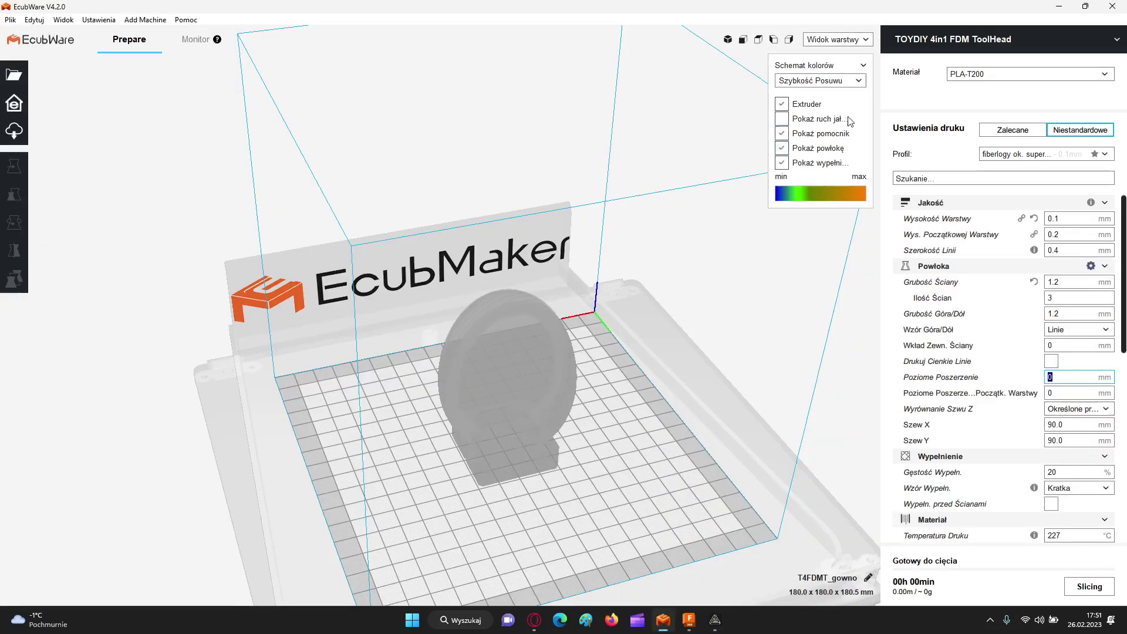
{"action": "left_click", "coordinate": [866, 40]}
{"action": "left_click", "coordinate": [850, 73]}
{"action": "left_click", "coordinate": [545, 389]}
{"action": "double_click", "coordinate": [1064, 534]}
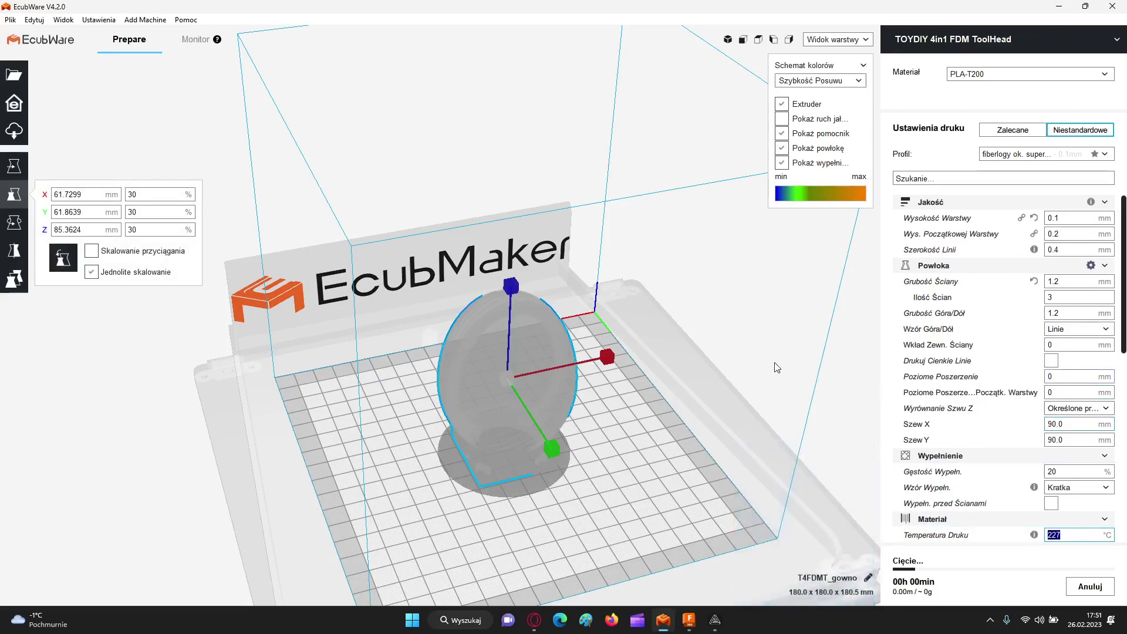
{"action": "left_click", "coordinate": [667, 360]}
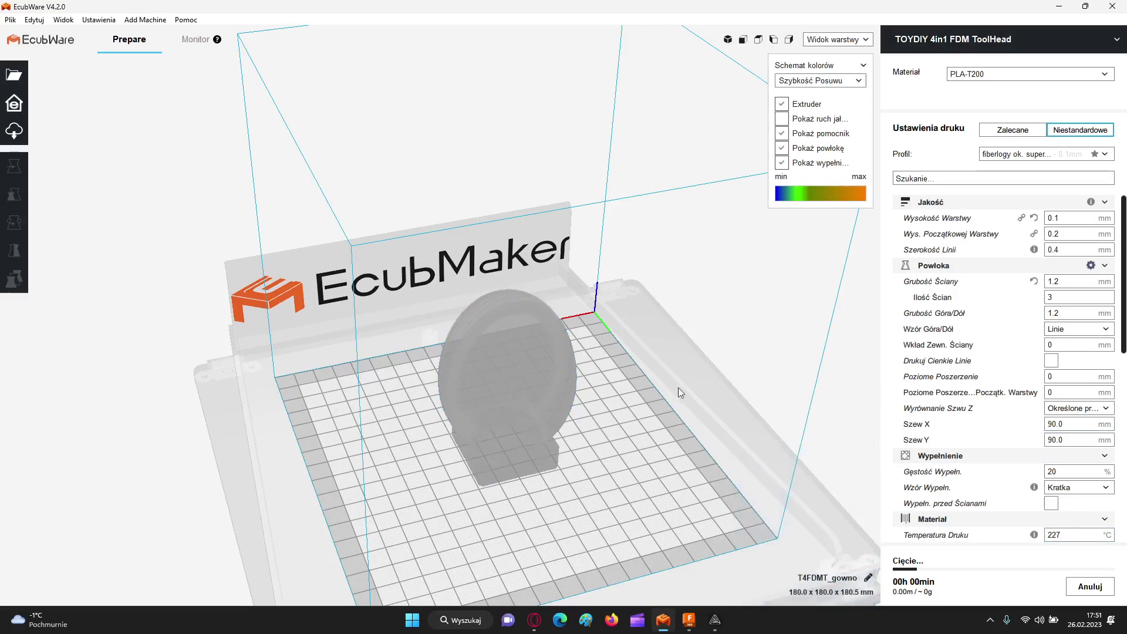
Step: Switch back to Snapmaker Luban and examine the egg's interior in the G-code preview, lowering the displayed layers to 342
{"action": "left_click", "coordinate": [1059, 6]}
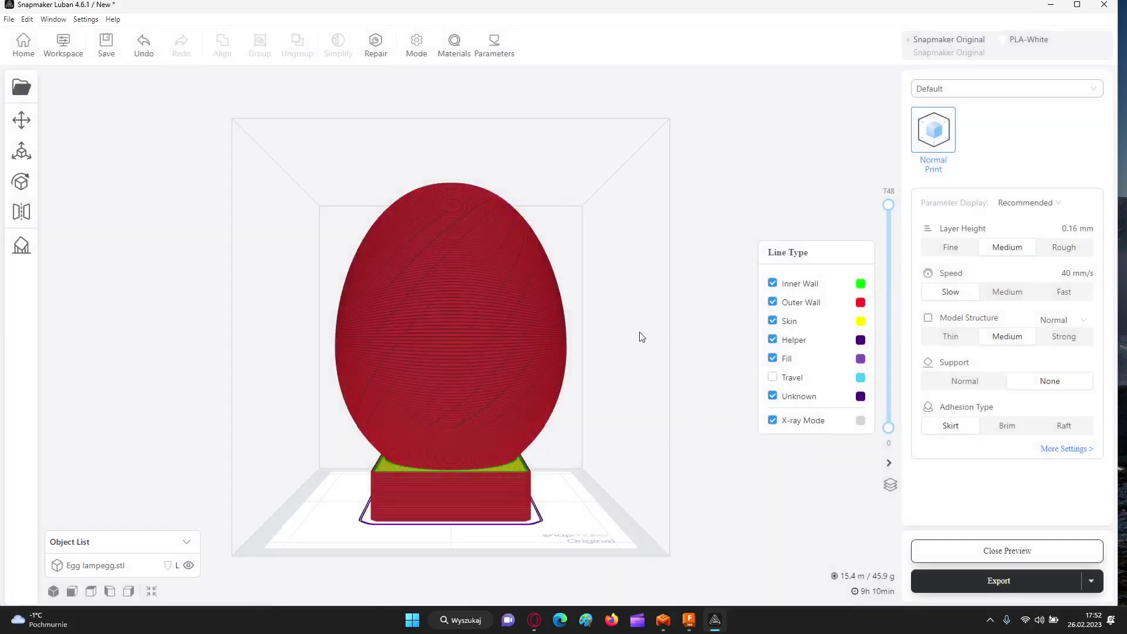
{"action": "left_click_drag", "start_coordinate": [641, 337], "coordinate": [623, 405]}
{"action": "left_click_drag", "start_coordinate": [889, 207], "coordinate": [888, 243]}
{"action": "left_click_drag", "start_coordinate": [876, 319], "coordinate": [875, 316]}
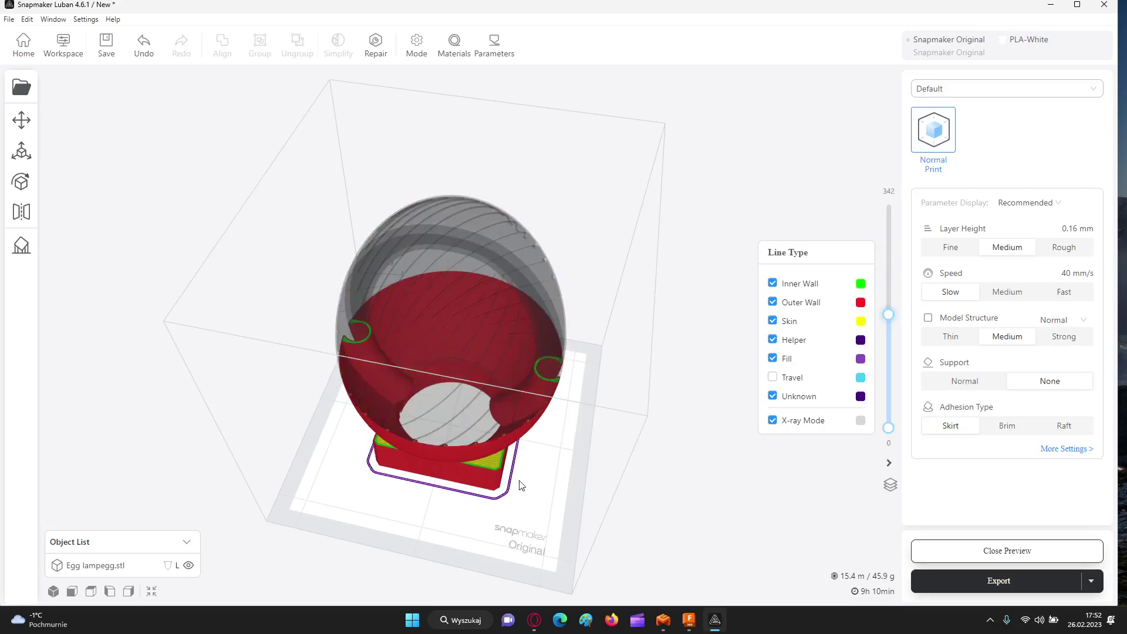
{"action": "scroll", "coordinate": [510, 481], "scroll_direction": "up", "scroll_amount": 5}
{"action": "scroll", "coordinate": [508, 477], "scroll_direction": "up", "scroll_amount": 6}
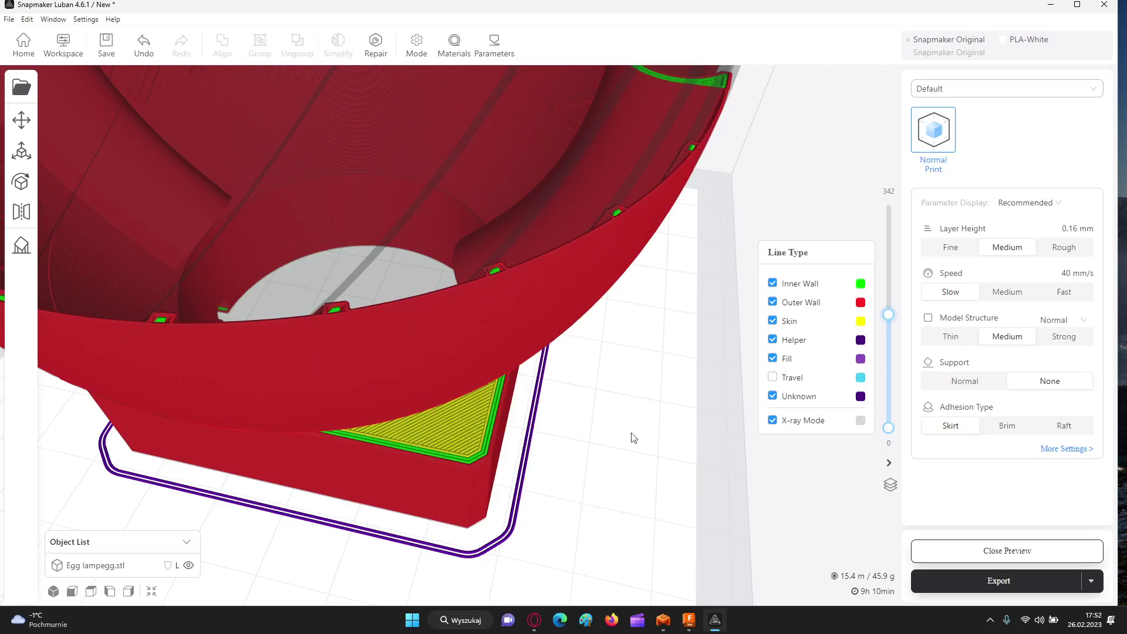
Step: Close Snapmaker Luban without saving and switch to EcubWare to examine the sliced egg up close
{"action": "left_click", "coordinate": [1104, 5]}
{"action": "left_click", "coordinate": [493, 310]}
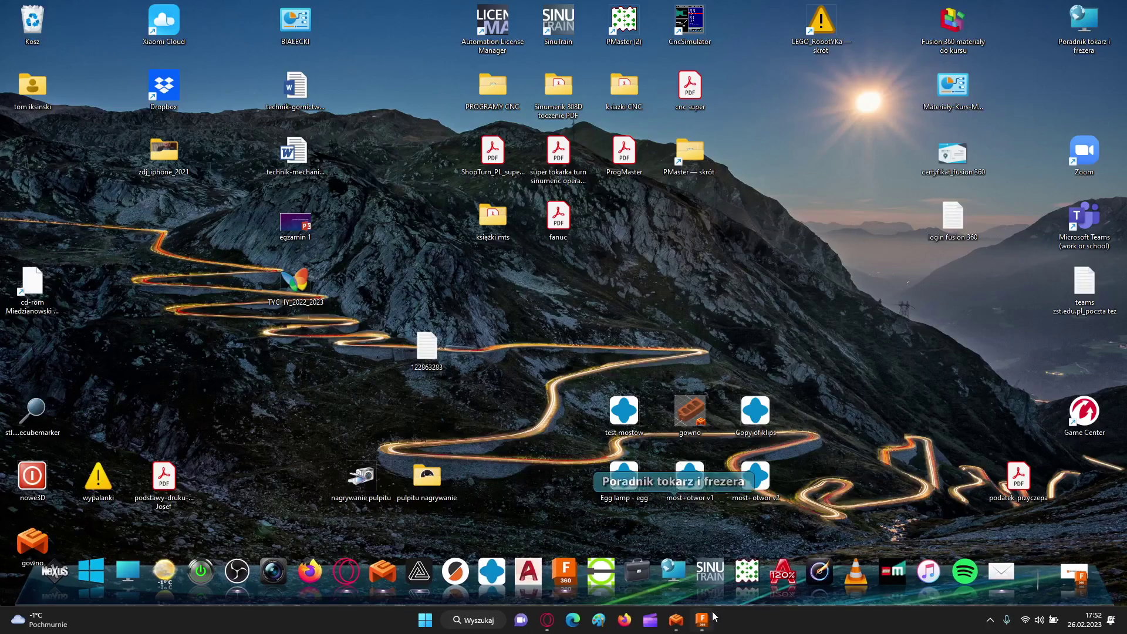
{"action": "left_click", "coordinate": [676, 620]}
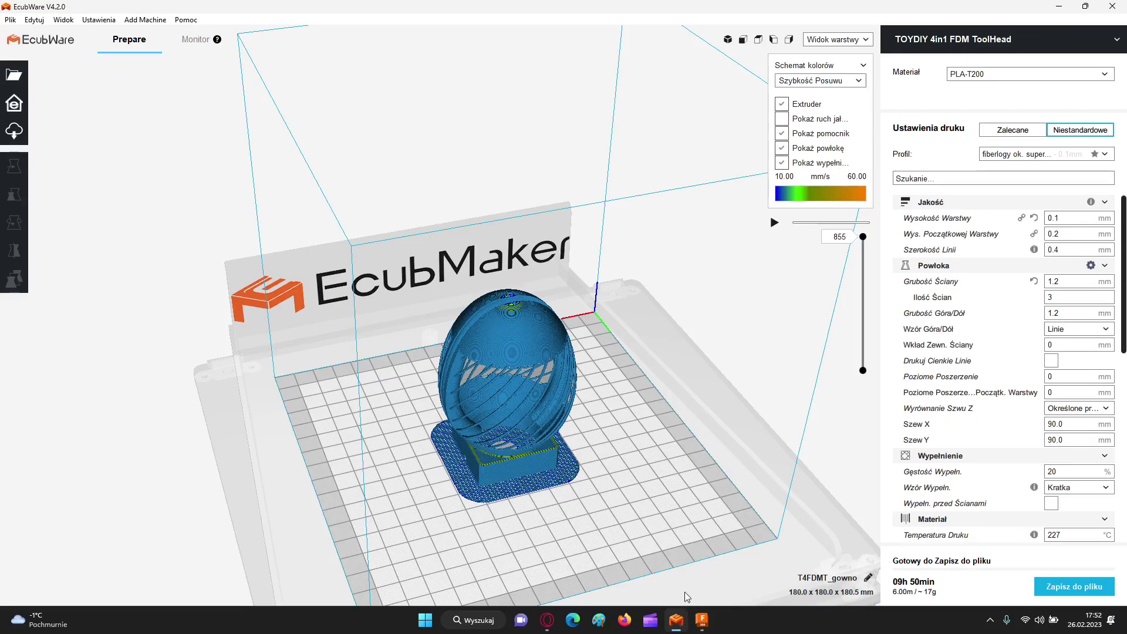
{"action": "scroll", "coordinate": [505, 394], "scroll_direction": "up", "scroll_amount": 3}
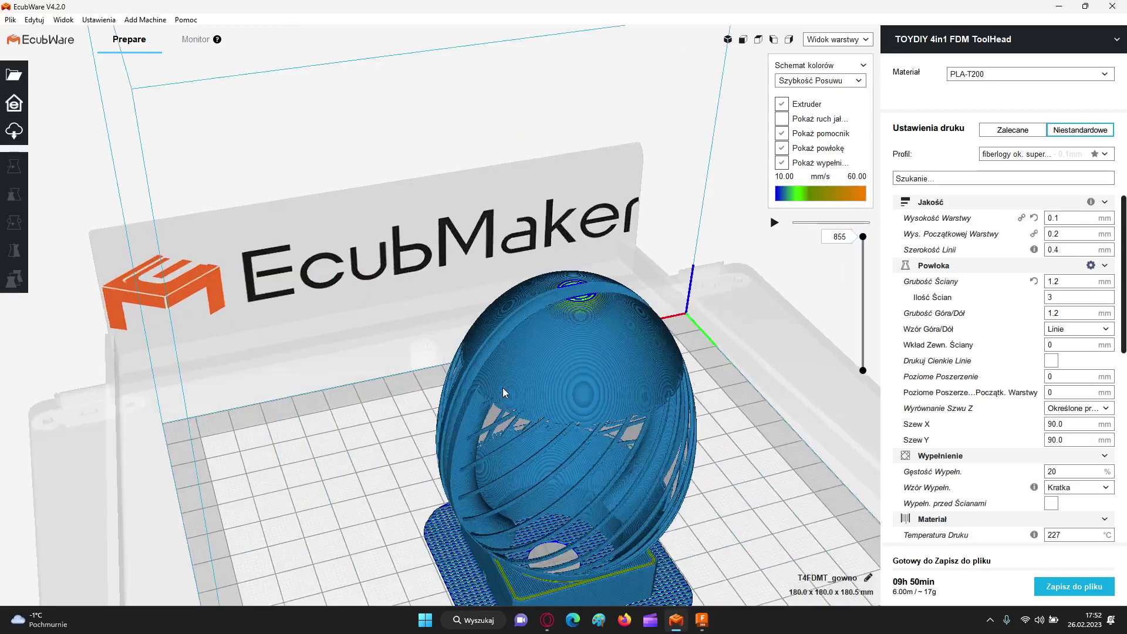
Step: Examine the egg's interior up close in the layer view, lowering the displayed layers to 375
{"action": "scroll", "coordinate": [504, 392], "scroll_direction": "up", "scroll_amount": 2}
{"action": "right_click_drag", "start_coordinate": [550, 436], "coordinate": [539, 287]}
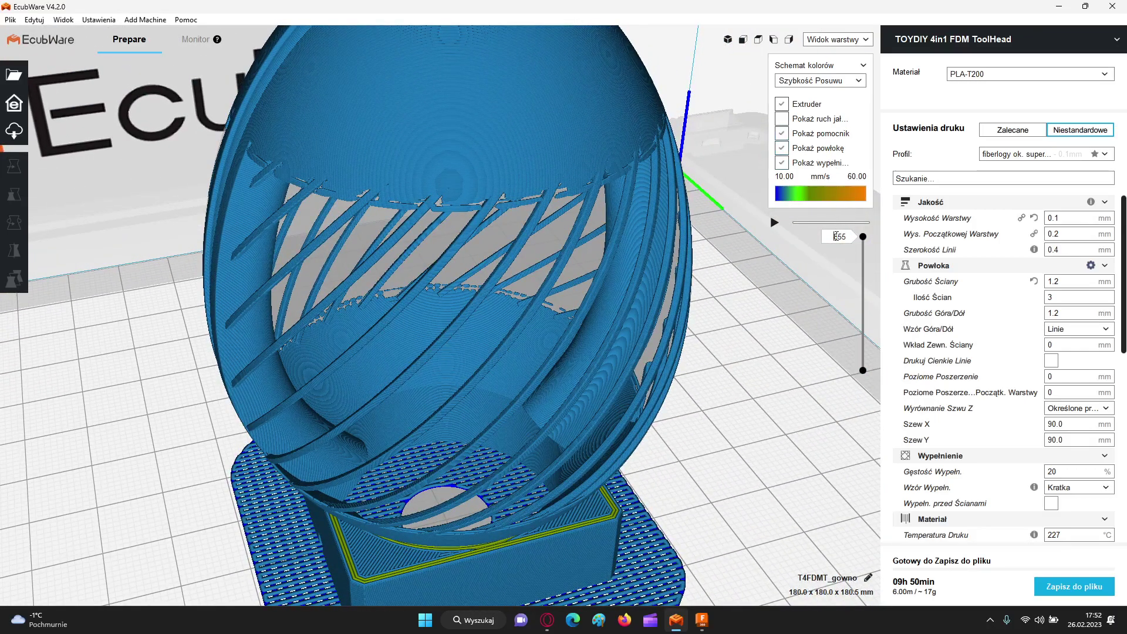
{"action": "left_click_drag", "start_coordinate": [863, 237], "coordinate": [863, 306]}
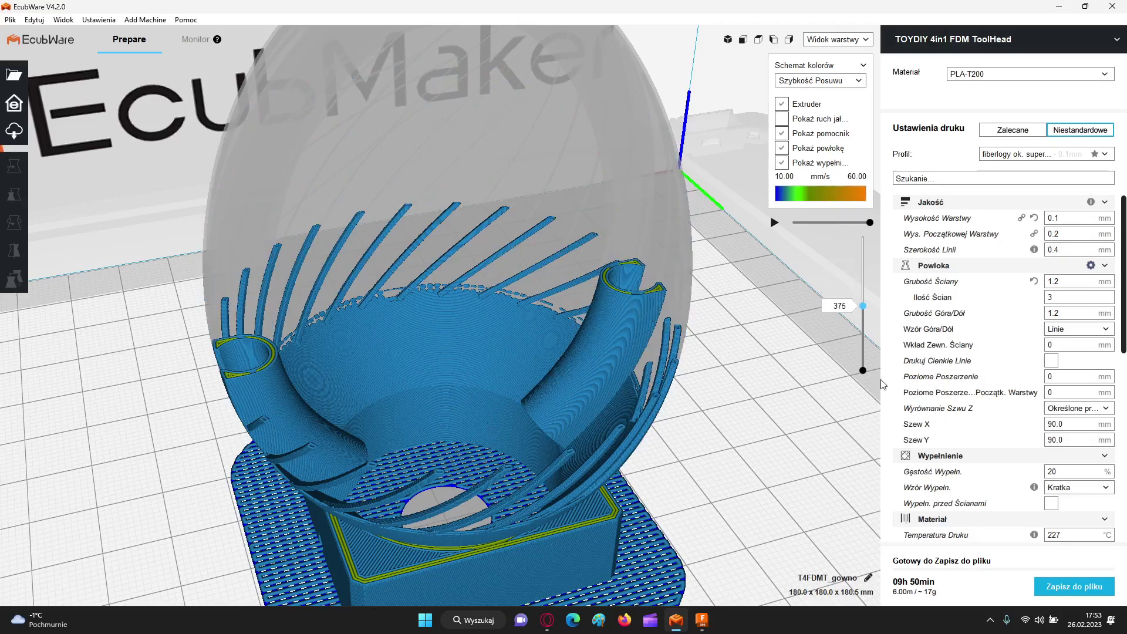
Step: Enable thin-line printing (Drukuj Cienkie Linie), slice the egg again and examine its inner wall and ribs up close
{"action": "mouse_move", "coordinate": [951, 368]}
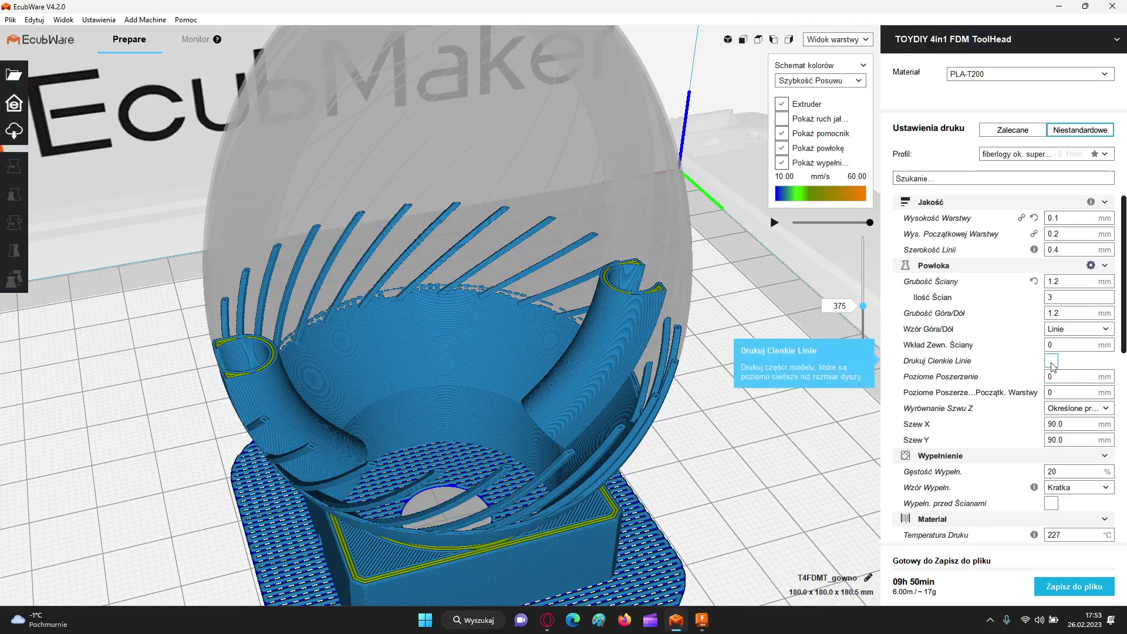
{"action": "left_click", "coordinate": [1052, 360]}
{"action": "left_click", "coordinate": [1087, 588]}
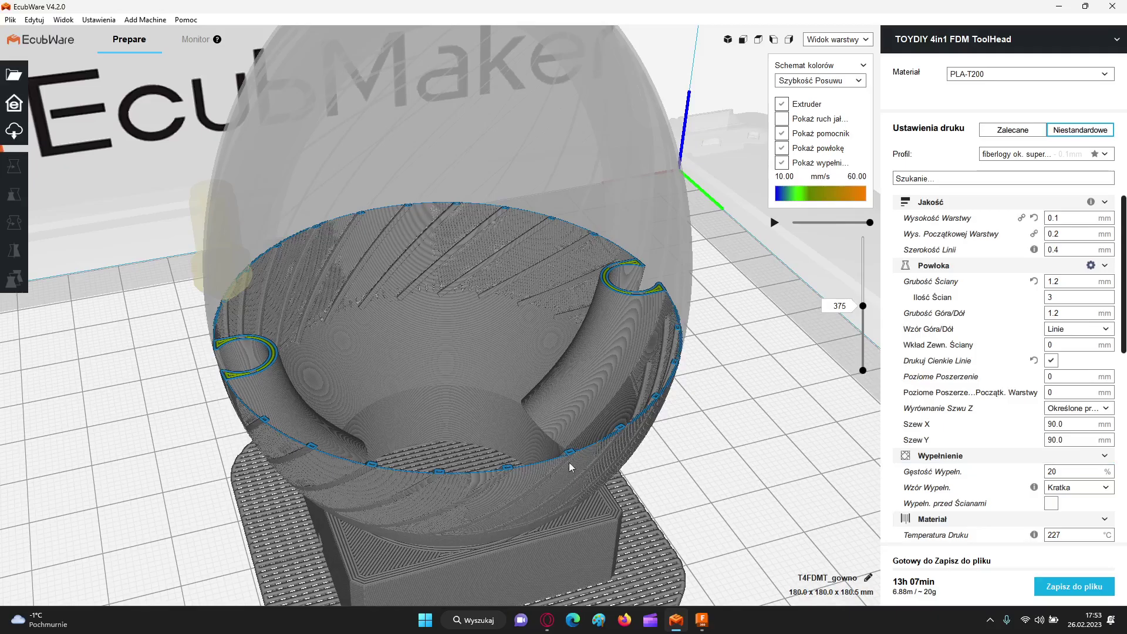
{"action": "scroll", "coordinate": [576, 475], "scroll_direction": "up", "scroll_amount": 5}
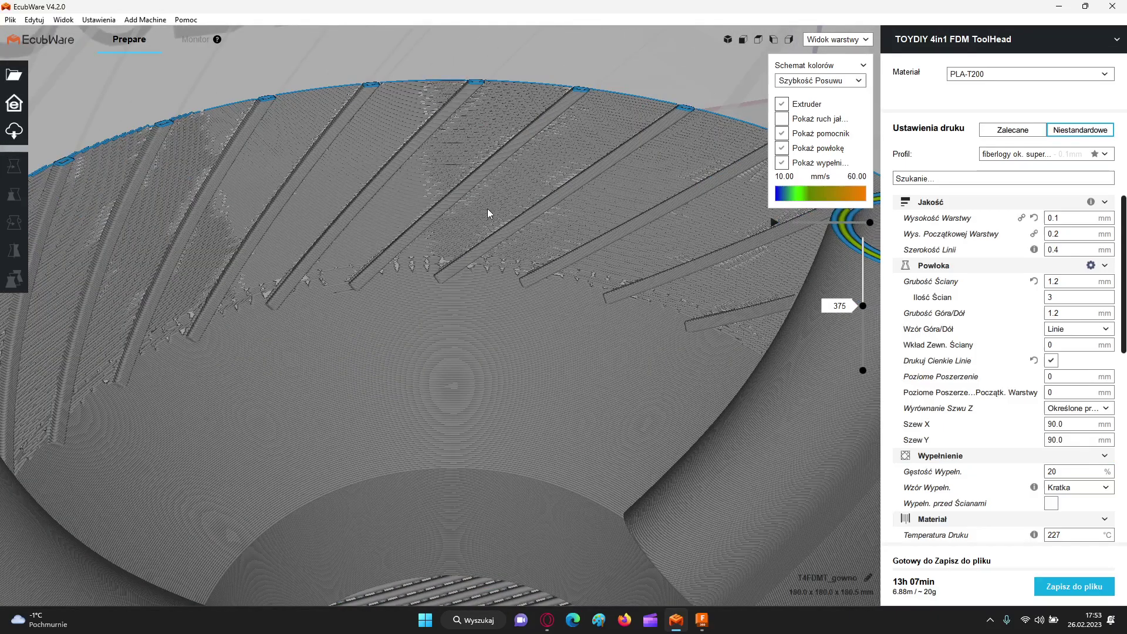
{"action": "scroll", "coordinate": [464, 182], "scroll_direction": "up", "scroll_amount": 3}
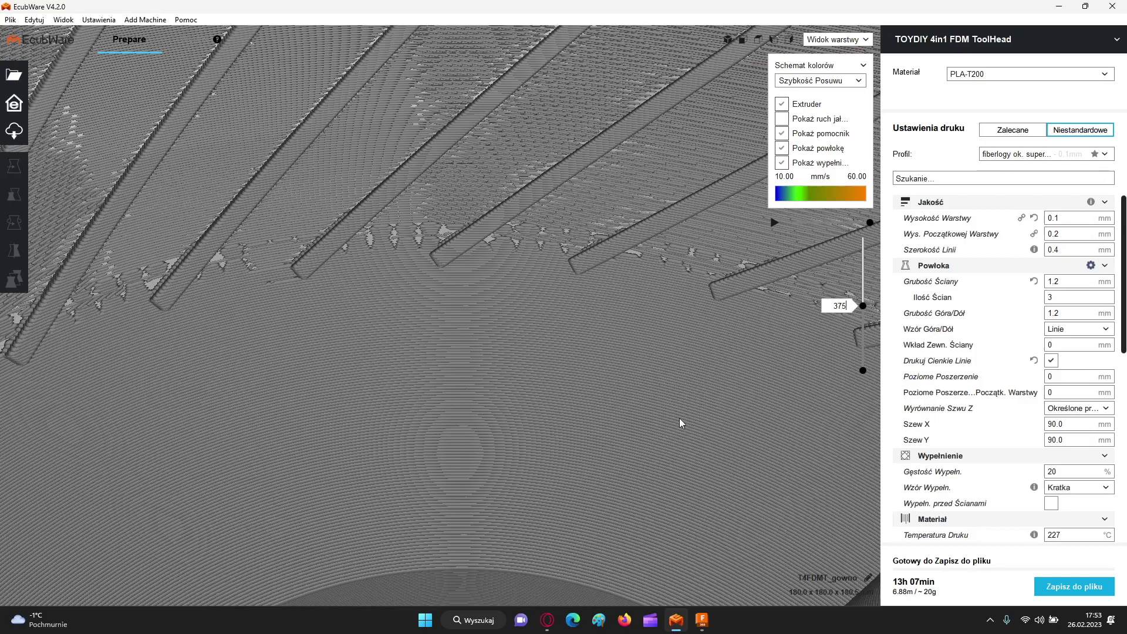
Step: Disable thin-line printing, set horizontal expansion (Poziome Poszerzenie) to 0.4 mm, then slice the egg again and inspect its walls
{"action": "left_click", "coordinate": [1052, 361]}
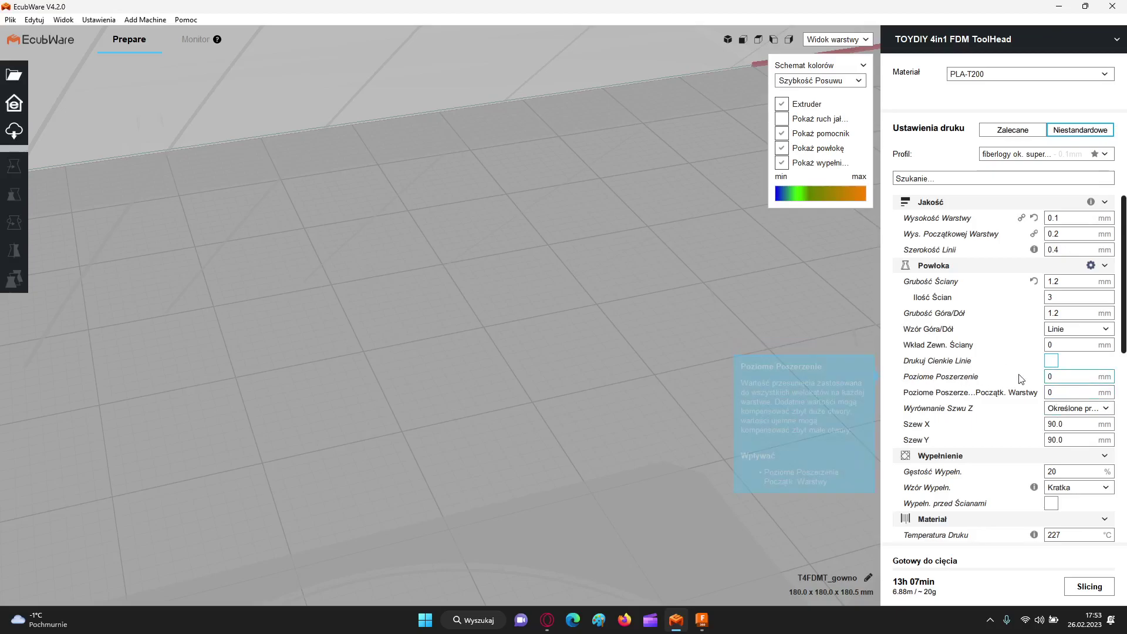
{"action": "left_click", "coordinate": [1068, 376]}
{"action": "type", "text": "-"}
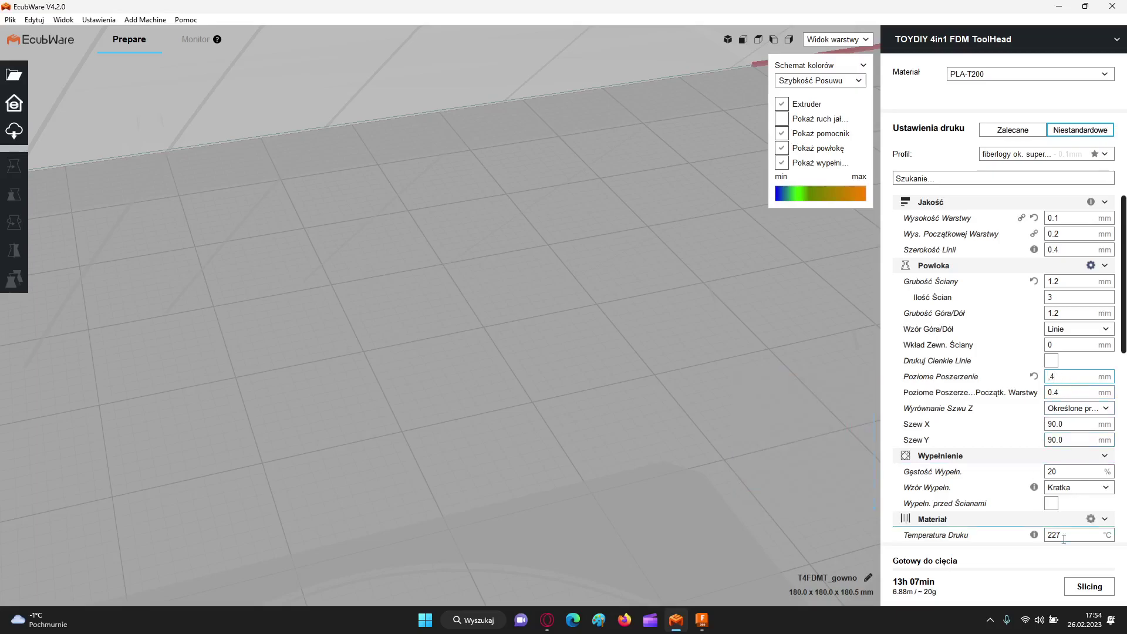
{"action": "left_click", "coordinate": [1088, 587]}
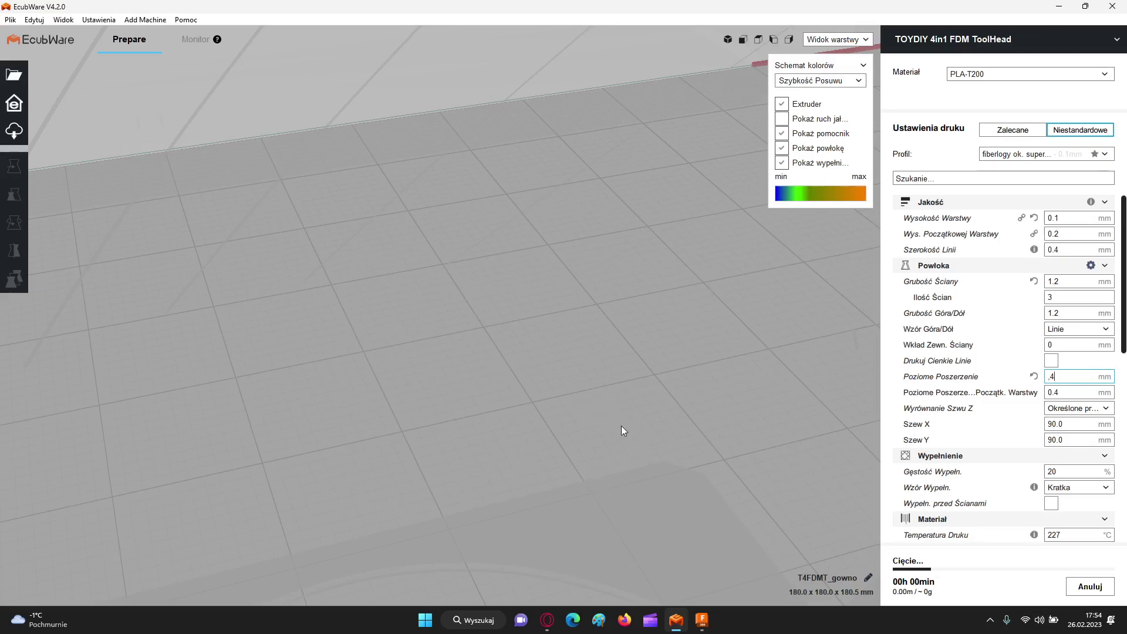
{"action": "scroll", "coordinate": [621, 425], "scroll_direction": "down", "scroll_amount": 4}
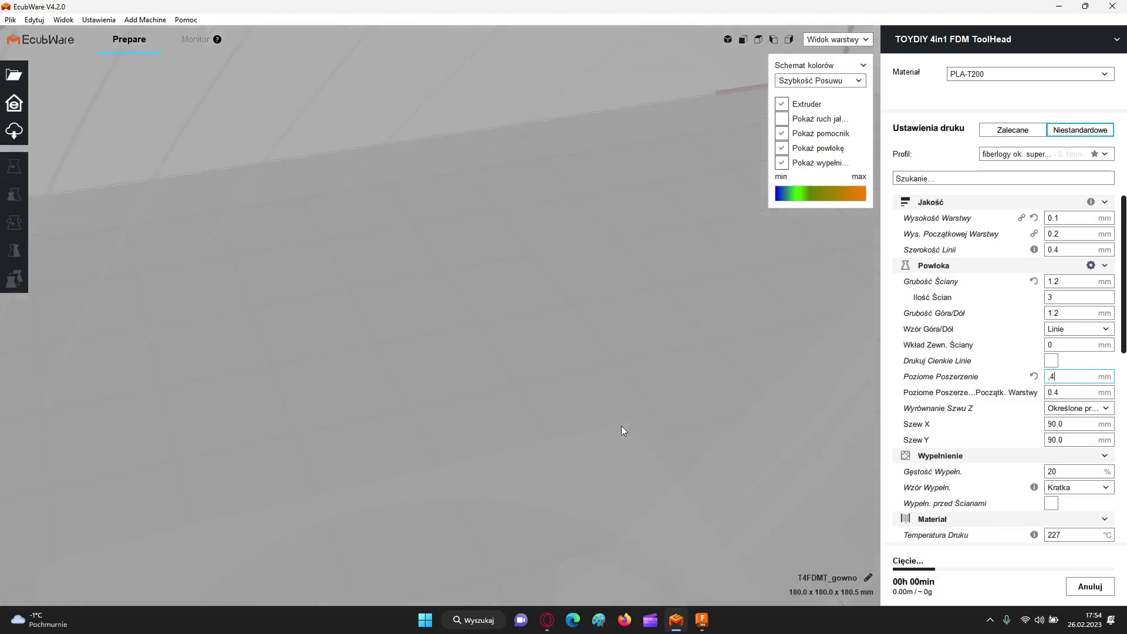
{"action": "scroll", "coordinate": [622, 425], "scroll_direction": "down", "scroll_amount": 5}
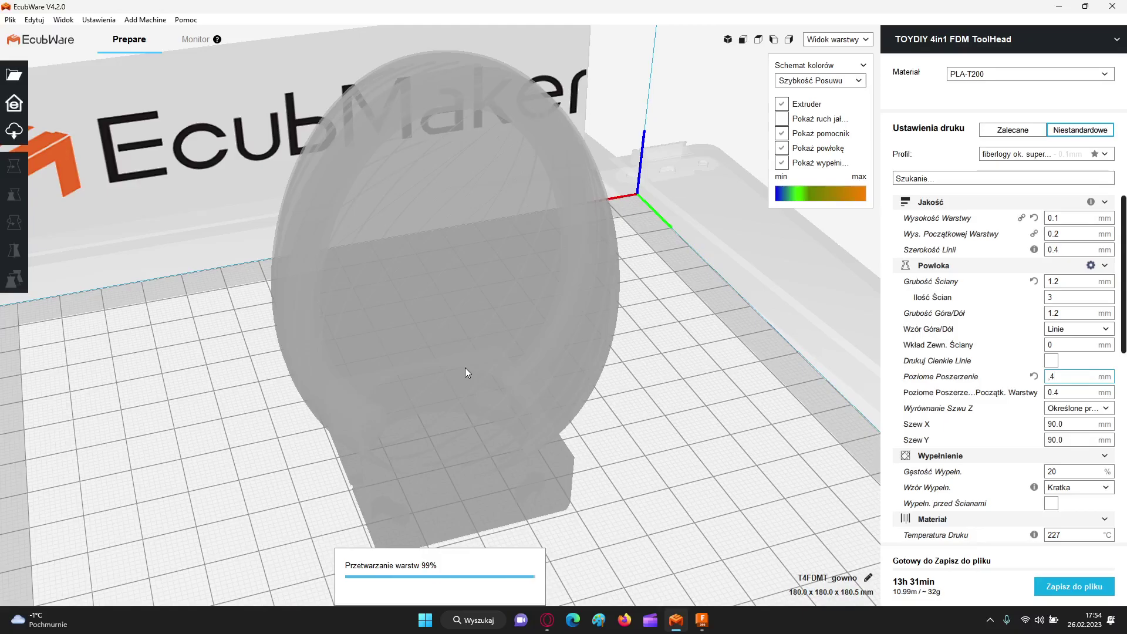
{"action": "scroll", "coordinate": [465, 368], "scroll_direction": "up", "scroll_amount": 5}
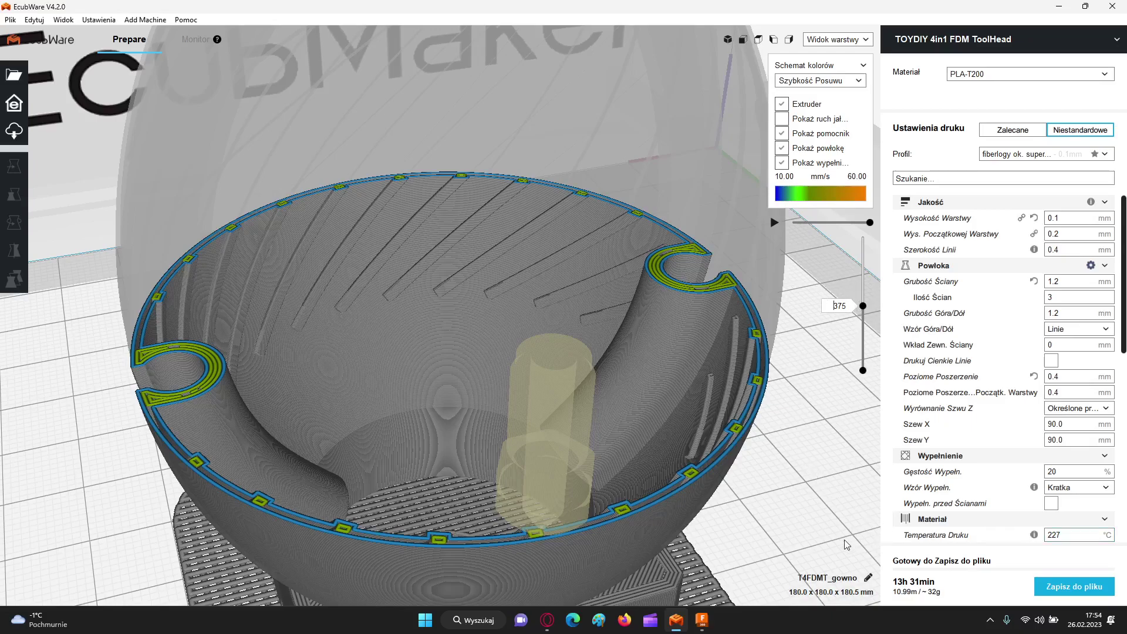
Step: Review the print settings from quality and shell through infill, material, speed, cooling, supports and bed adhesion
{"action": "mouse_move", "coordinate": [1025, 479]}
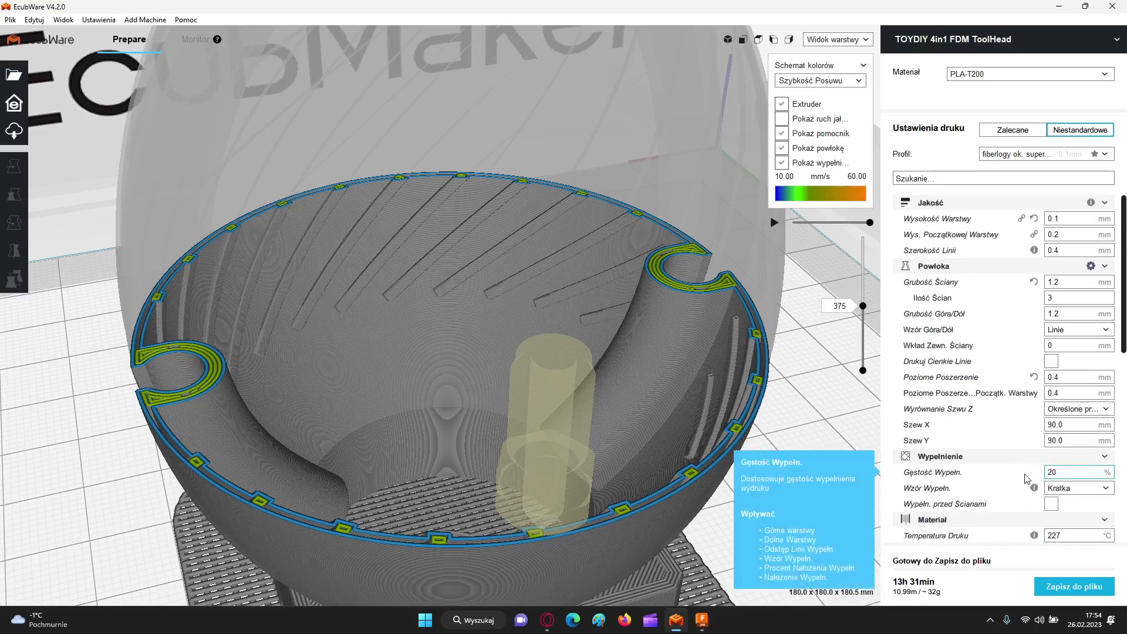
{"action": "scroll", "coordinate": [1026, 478], "scroll_direction": "down", "scroll_amount": 10}
{"action": "scroll", "coordinate": [1025, 479], "scroll_direction": "down", "scroll_amount": 2}
{"action": "scroll", "coordinate": [1025, 478], "scroll_direction": "up", "scroll_amount": 10}
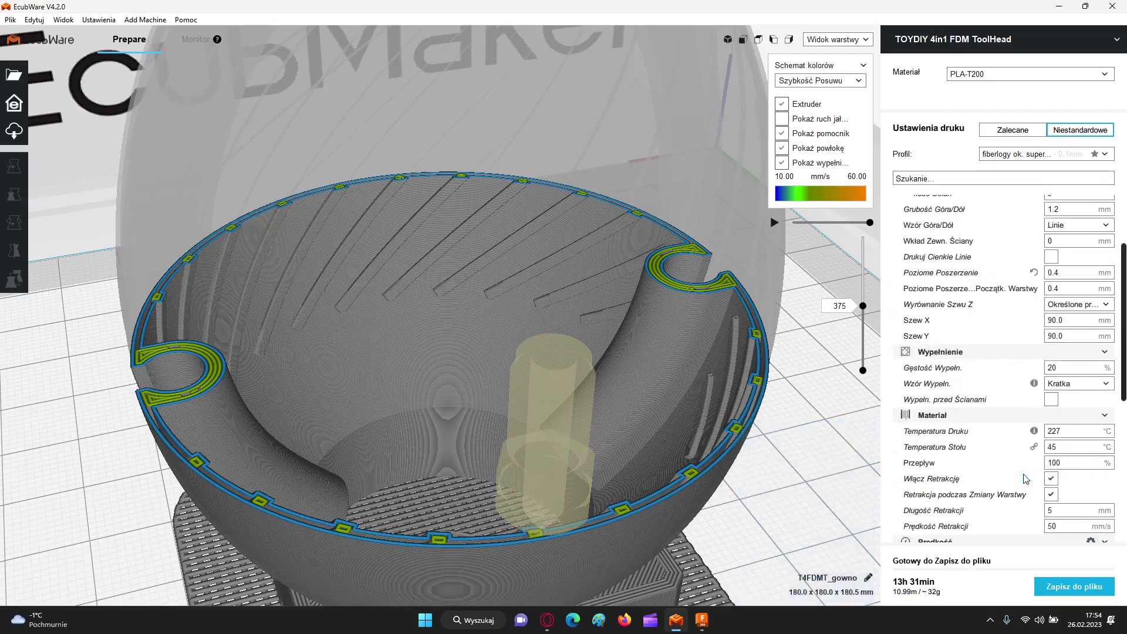
{"action": "scroll", "coordinate": [1026, 478], "scroll_direction": "up", "scroll_amount": 4}
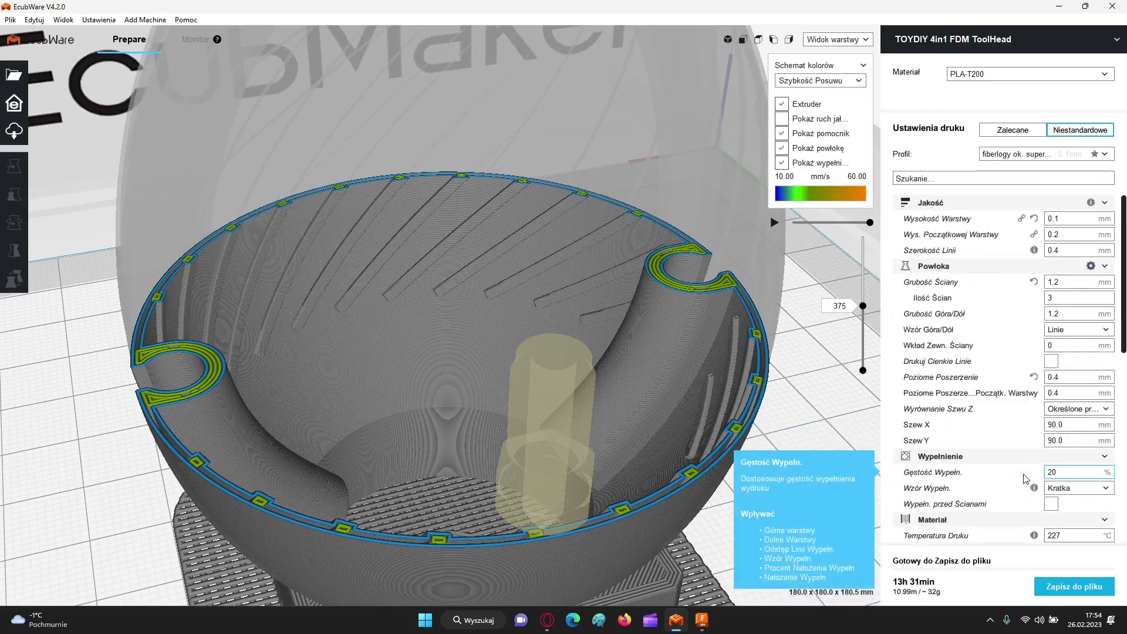
{"action": "scroll", "coordinate": [1026, 479], "scroll_direction": "down", "scroll_amount": 8}
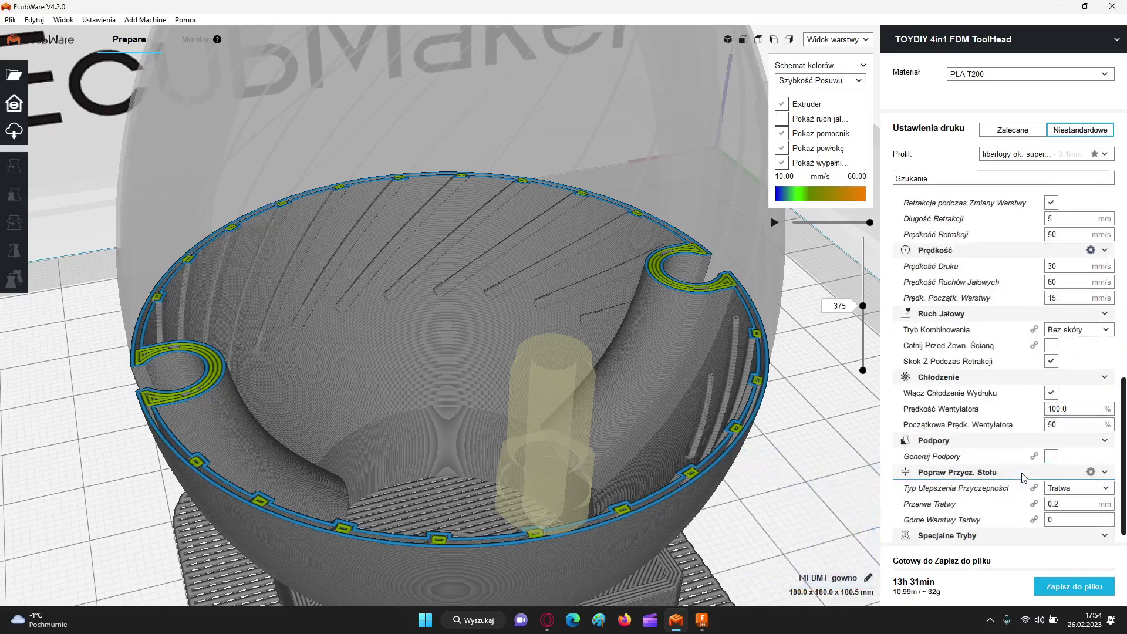
{"action": "scroll", "coordinate": [1025, 477], "scroll_direction": "down", "scroll_amount": 1}
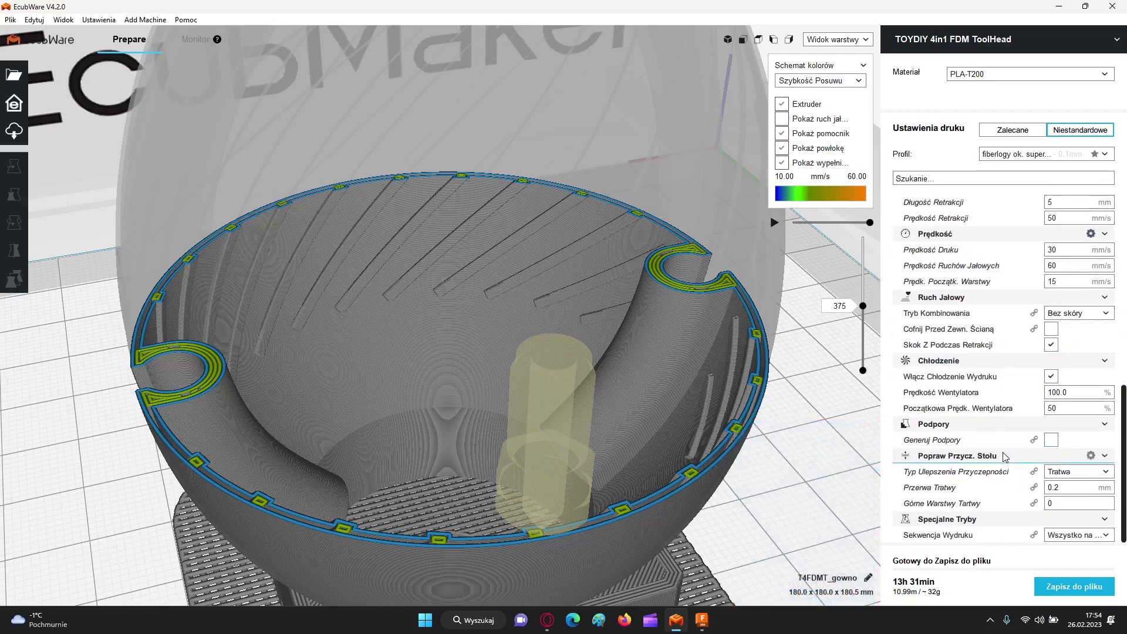
{"action": "scroll", "coordinate": [1005, 457], "scroll_direction": "up", "scroll_amount": 9}
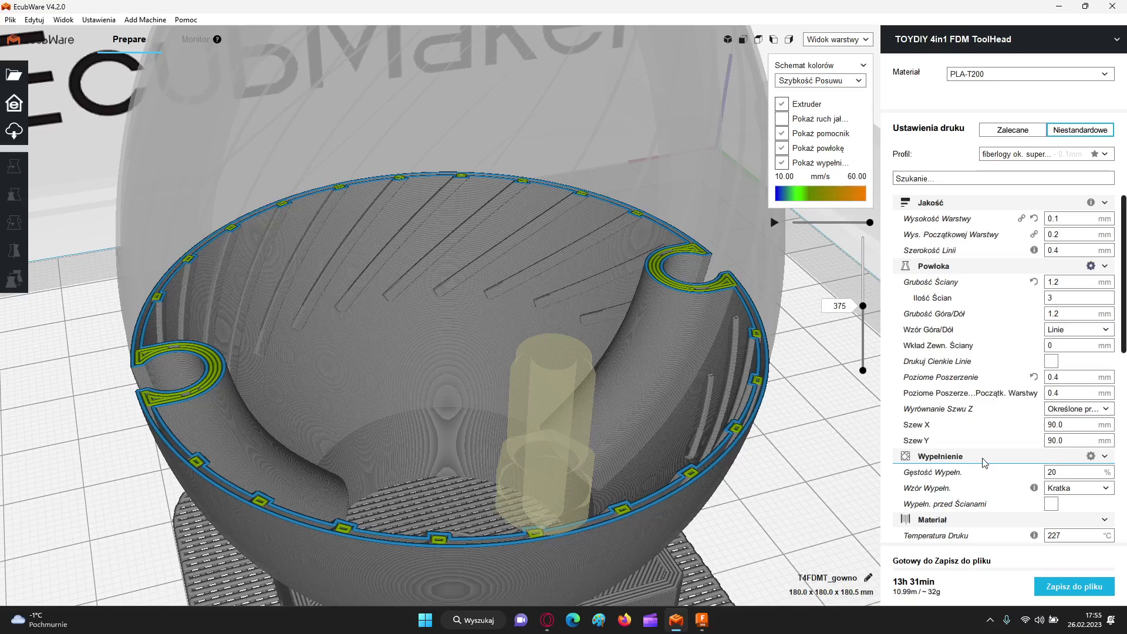
{"action": "scroll", "coordinate": [985, 462], "scroll_direction": "down", "scroll_amount": 9}
{"action": "scroll", "coordinate": [984, 462], "scroll_direction": "up", "scroll_amount": 9}
Step: Set horizontal expansion (Poziome Poszerzenie) to 1 mm and slice the egg again
{"action": "left_click", "coordinate": [1049, 377]}
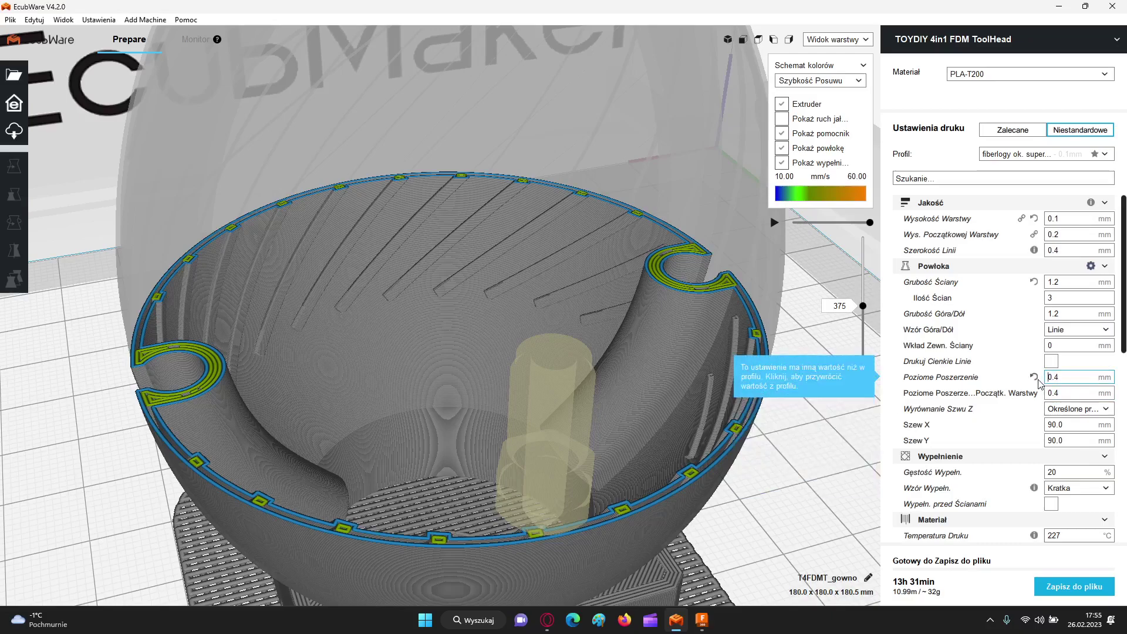
{"action": "key", "text": "Delete"}
{"action": "key", "text": "Delete"}
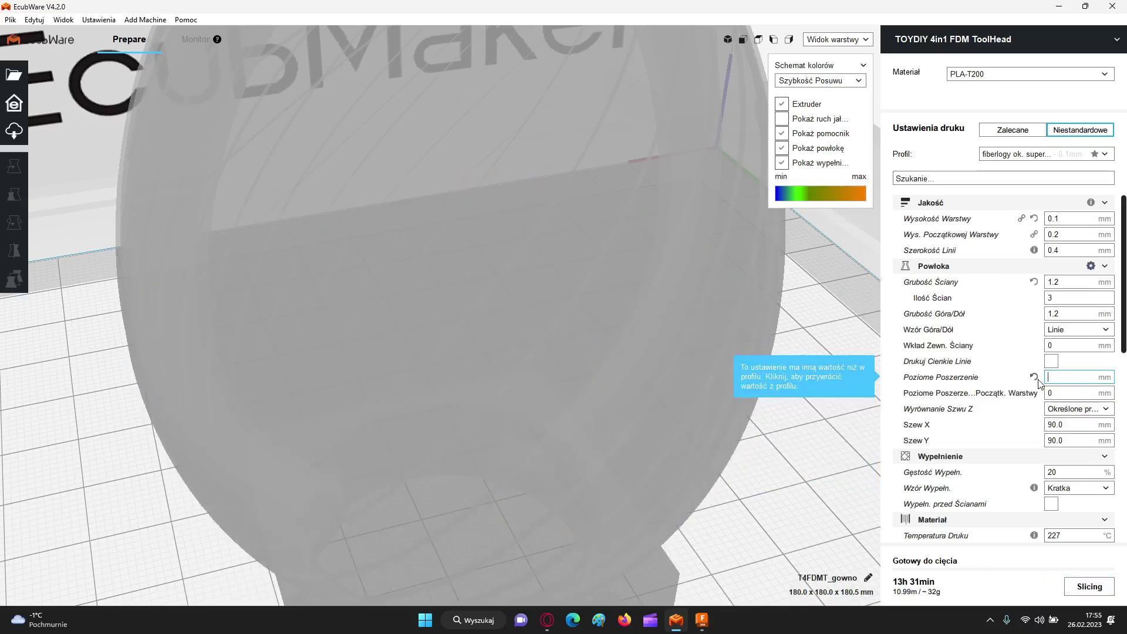
{"action": "left_click", "coordinate": [1080, 588]}
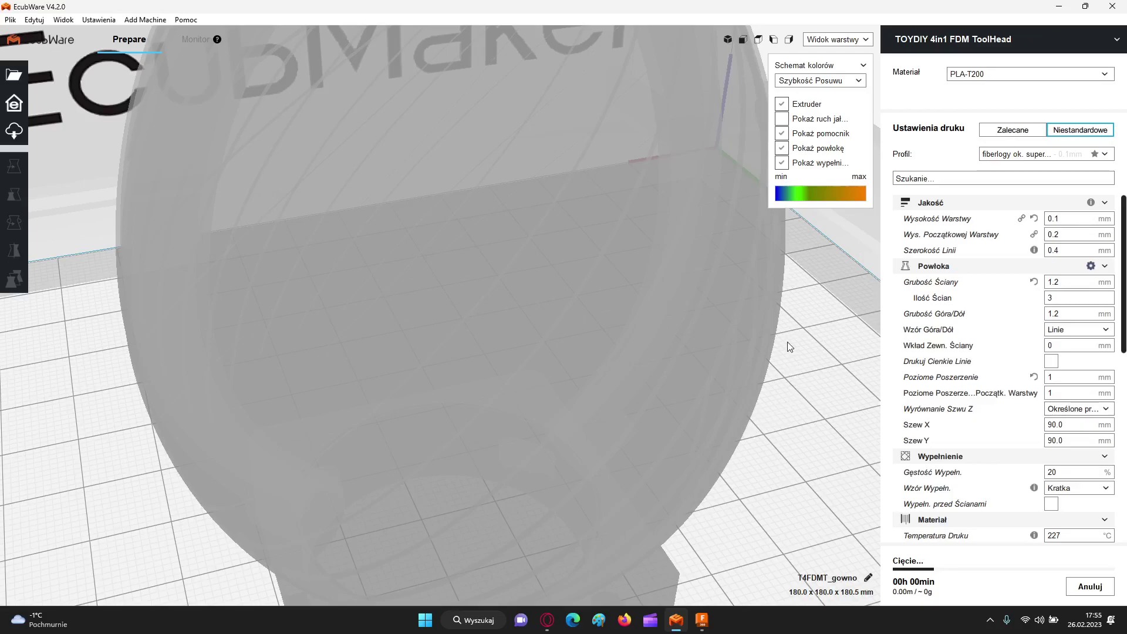
Step: Switch to the model view, examine the egg's outer groove and base from several angles, and check the material cost estimate
{"action": "right_click_drag", "start_coordinate": [789, 343], "coordinate": [451, 353]}
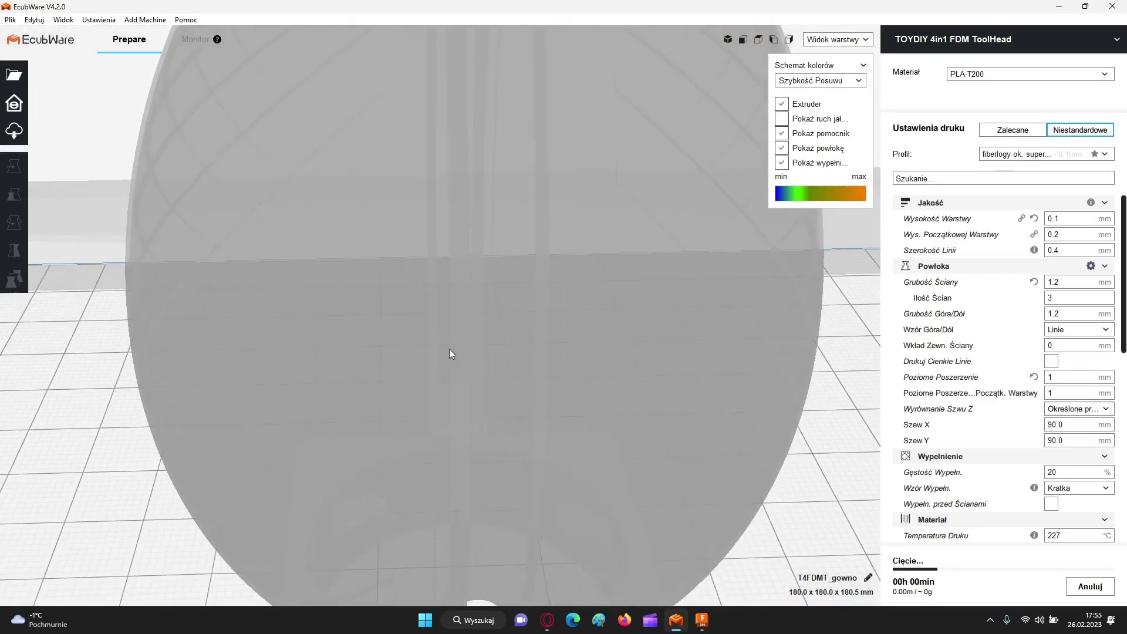
{"action": "left_click", "coordinate": [849, 42]}
{"action": "left_click", "coordinate": [849, 43]}
{"action": "left_click", "coordinate": [849, 41]}
{"action": "left_click", "coordinate": [840, 53]}
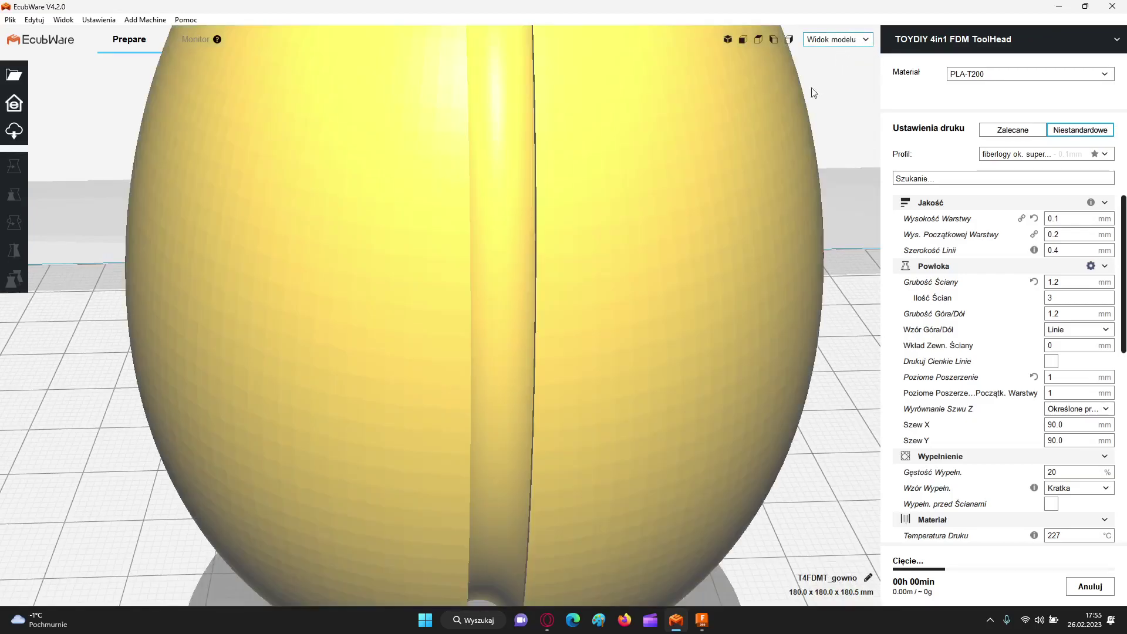
{"action": "right_click_drag", "start_coordinate": [632, 341], "coordinate": [562, 412]}
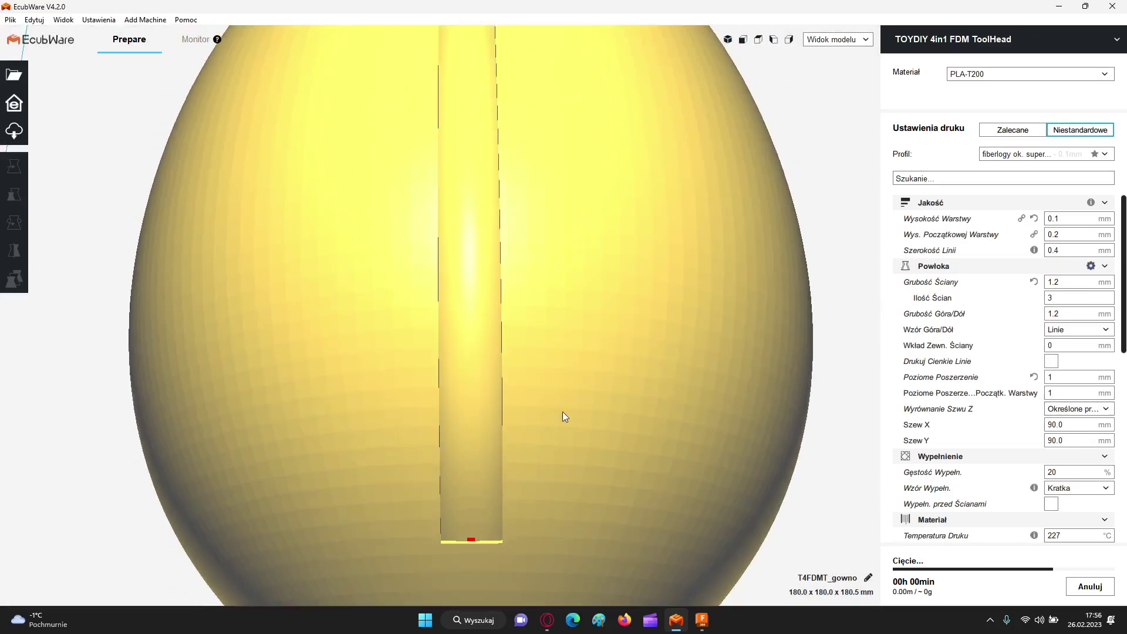
{"action": "scroll", "coordinate": [565, 410], "scroll_direction": "down", "scroll_amount": 8}
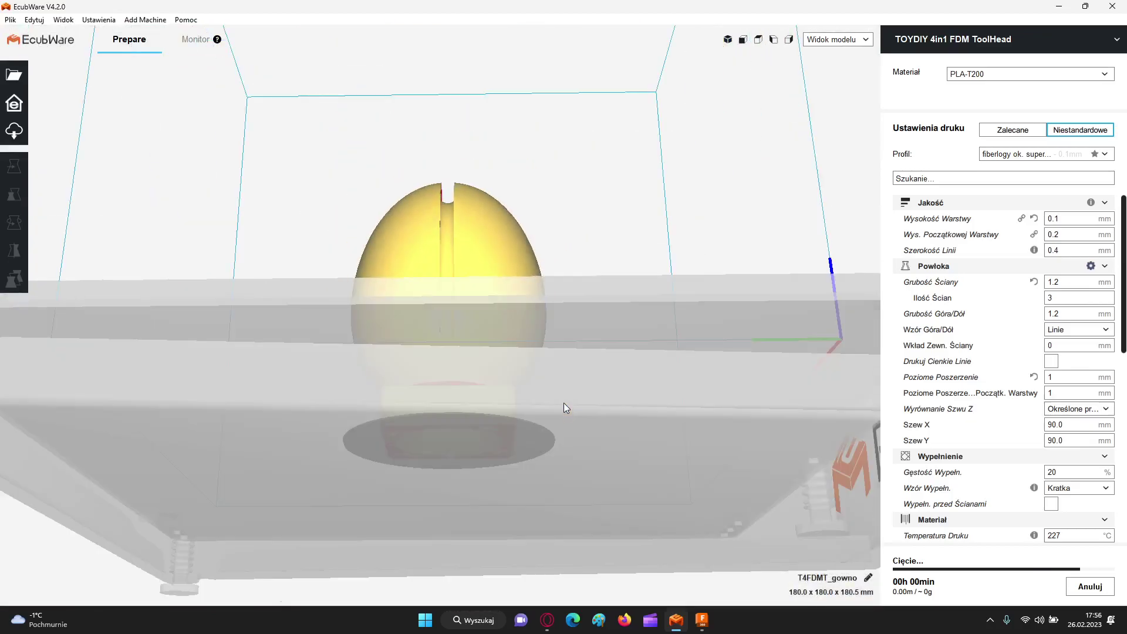
{"action": "scroll", "coordinate": [555, 435], "scroll_direction": "up", "scroll_amount": 2}
{"action": "right_click_drag", "start_coordinate": [556, 436], "coordinate": [548, 561]}
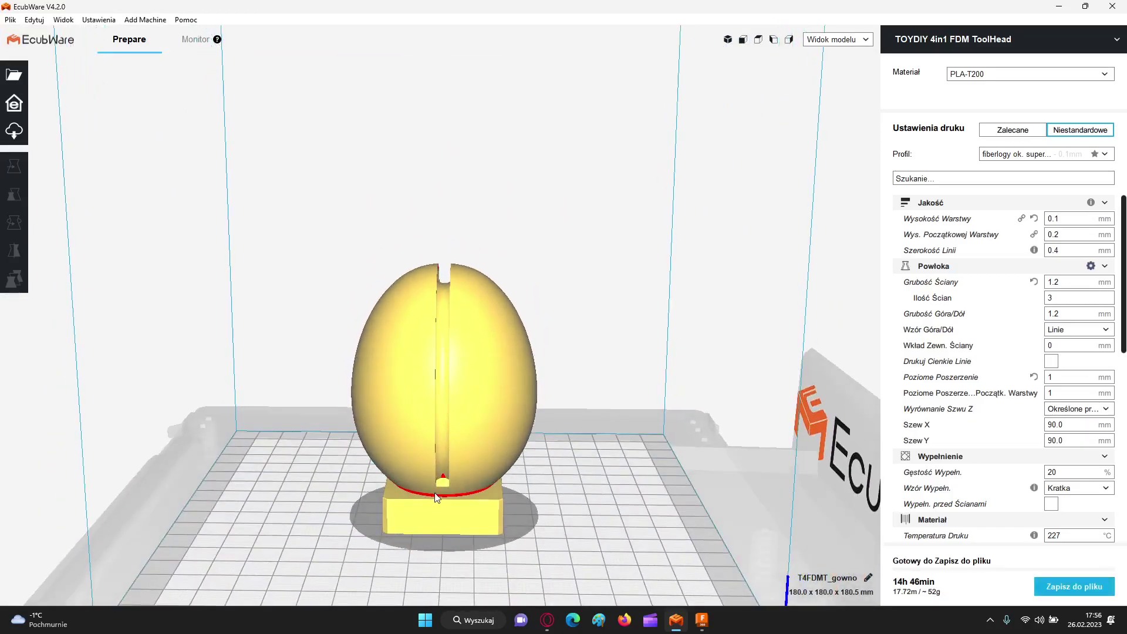
{"action": "right_click_drag", "start_coordinate": [402, 521], "coordinate": [375, 550]}
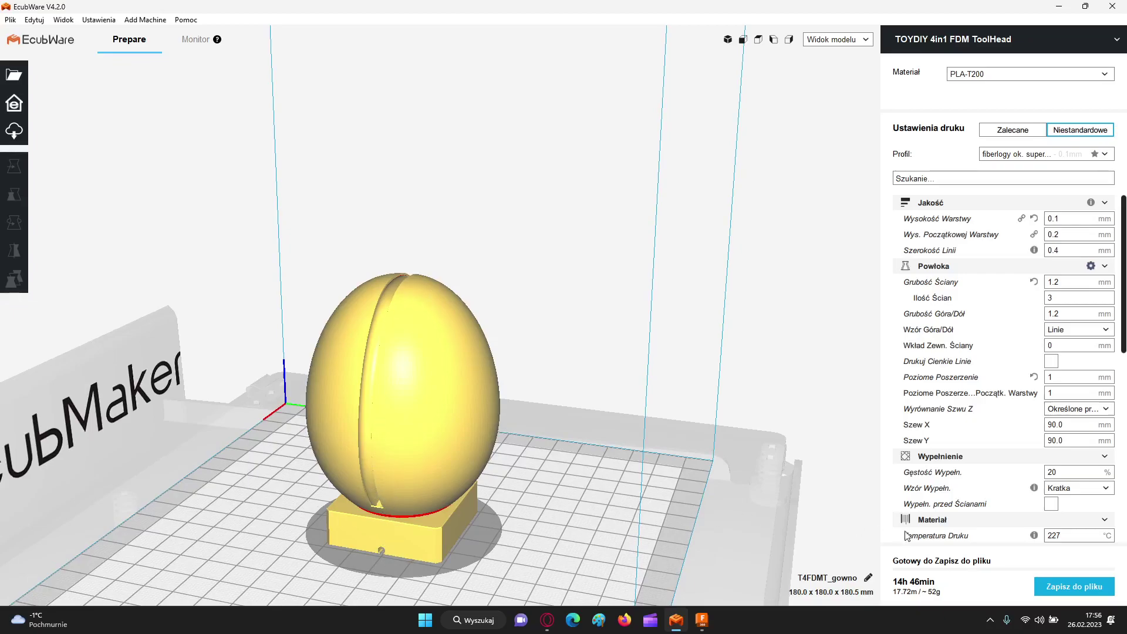
{"action": "mouse_move", "coordinate": [899, 595]}
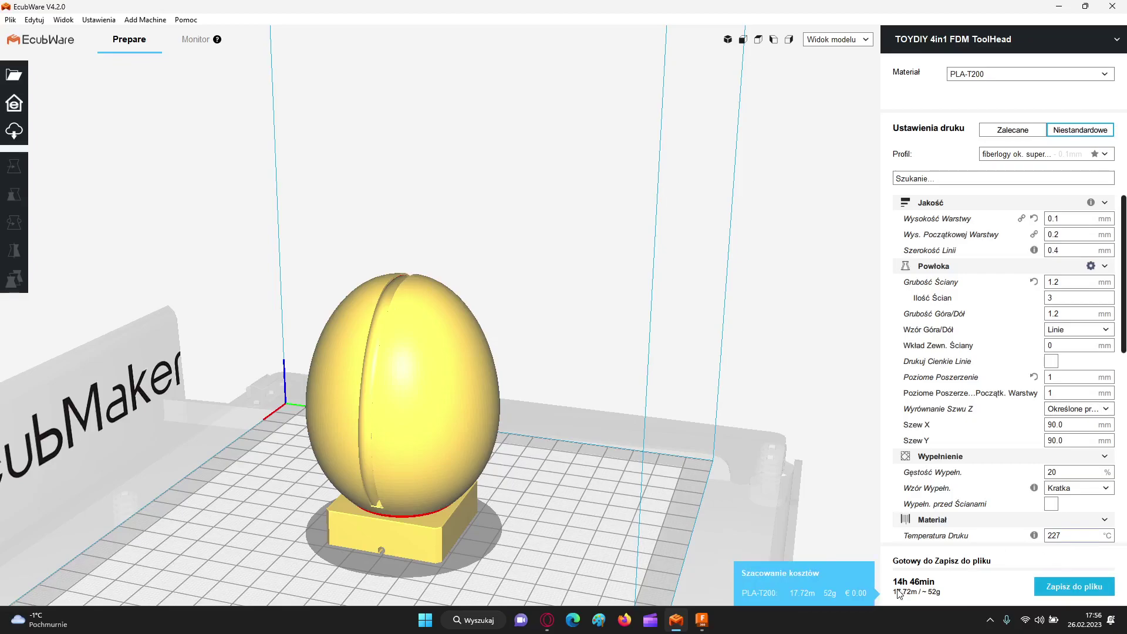
Step: Select the egg, return to the layer view and examine the thickened wall cross-section from above
{"action": "left_click", "coordinate": [418, 370]}
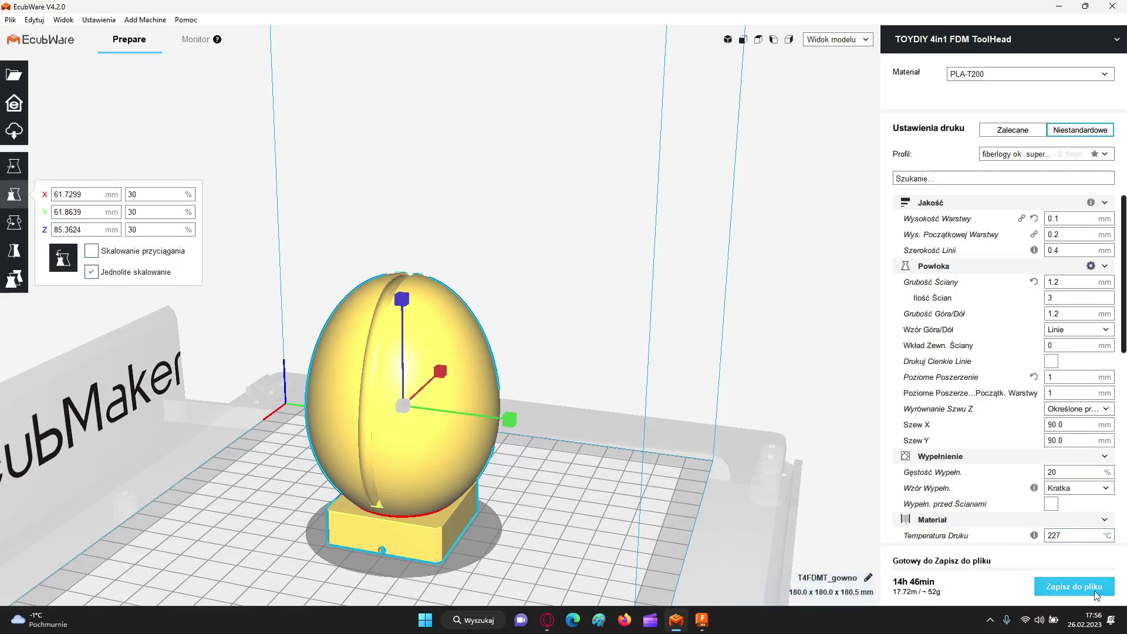
{"action": "left_click", "coordinate": [867, 40]}
{"action": "left_click", "coordinate": [832, 73]}
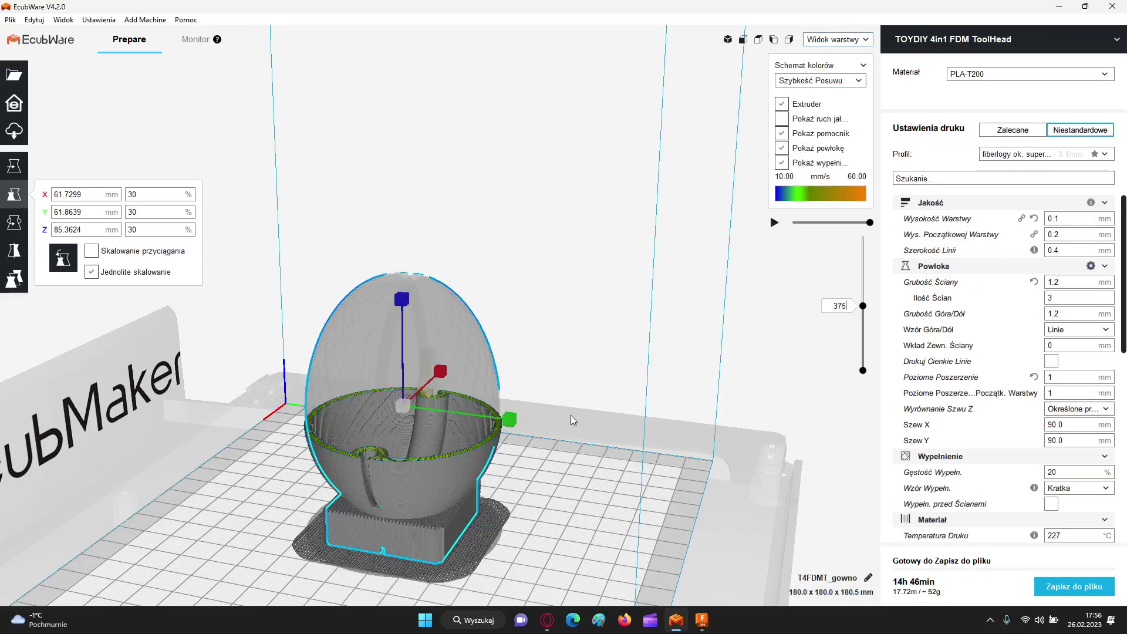
{"action": "scroll", "coordinate": [413, 496], "scroll_direction": "up", "scroll_amount": 8}
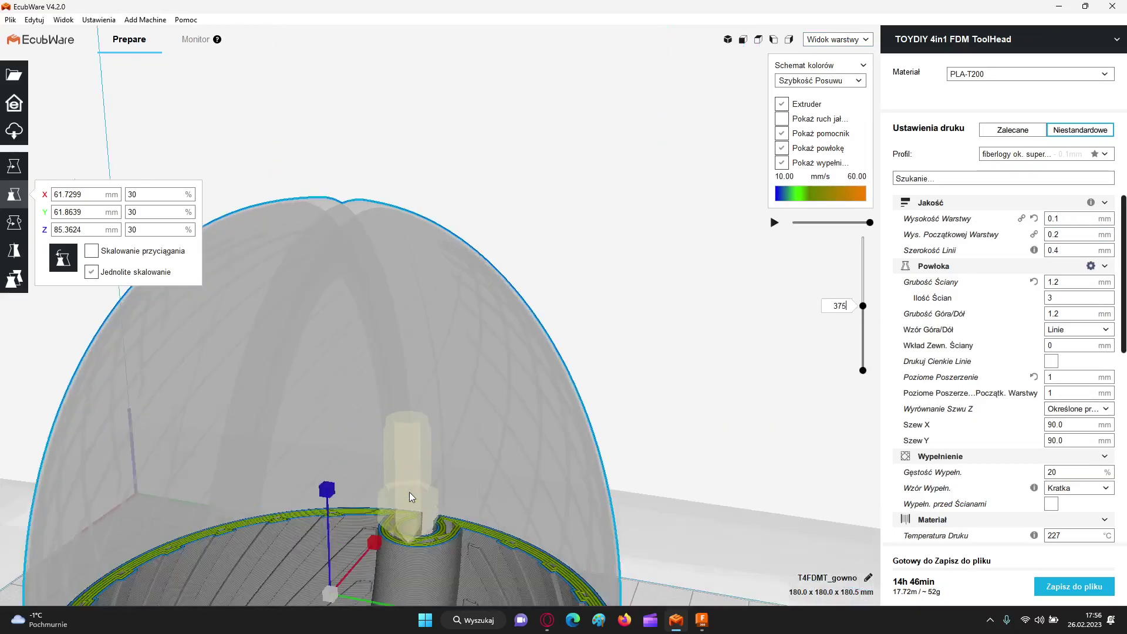
{"action": "right_click_drag", "start_coordinate": [462, 460], "coordinate": [540, 517]}
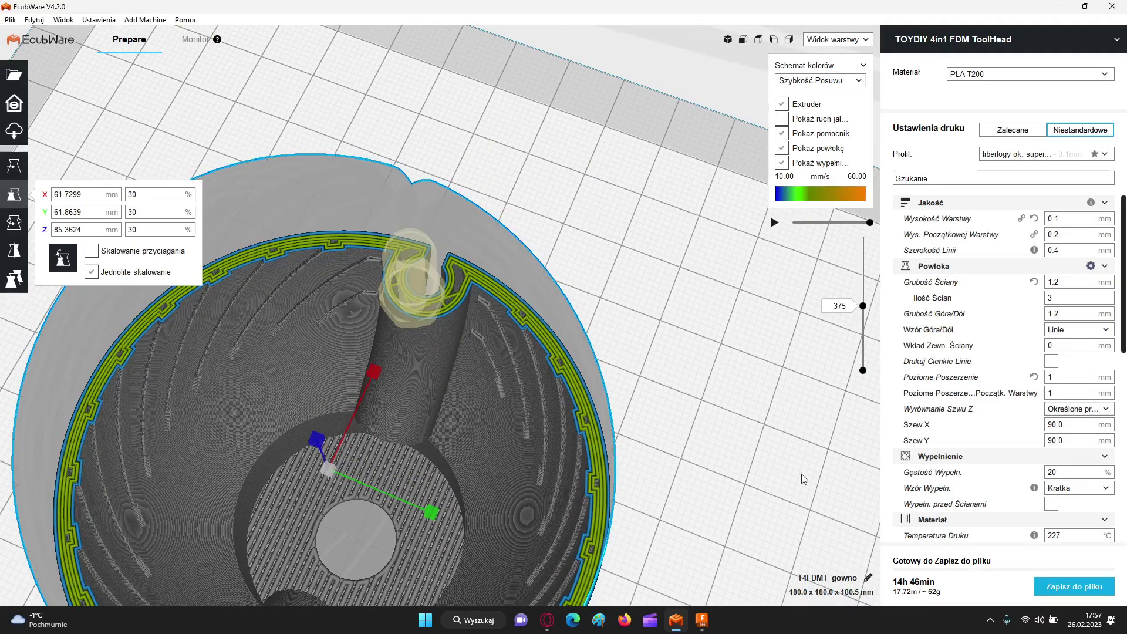
Step: Reset the horizontal expansion (Poziome Poszerzenie) to 0 mm
{"action": "double_click", "coordinate": [1072, 374]}
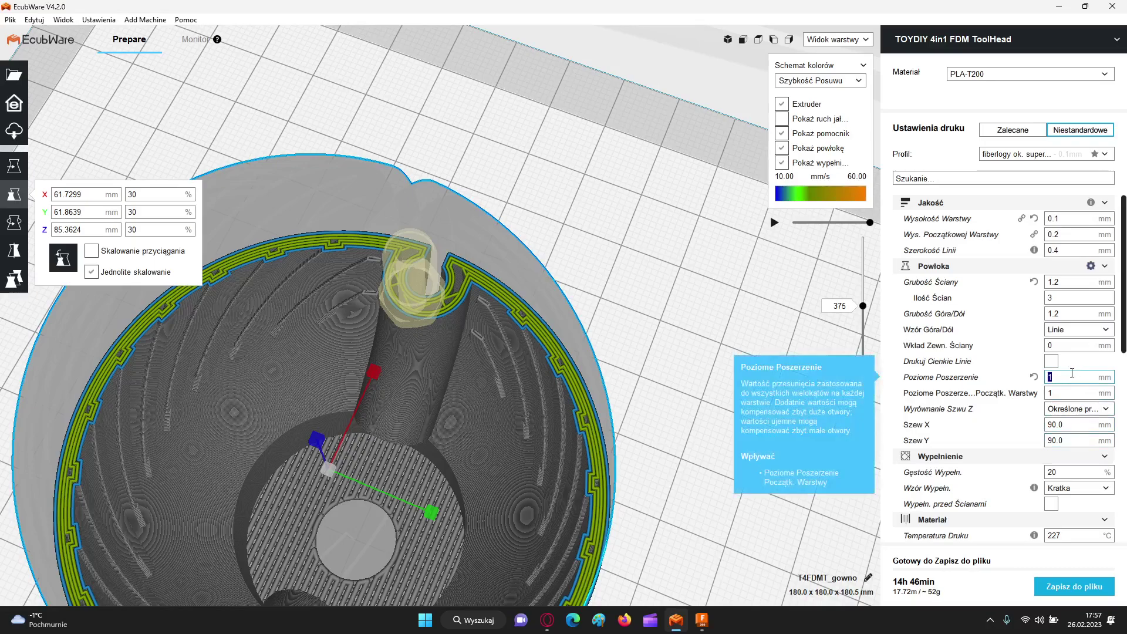
{"action": "type", "text": "0"}
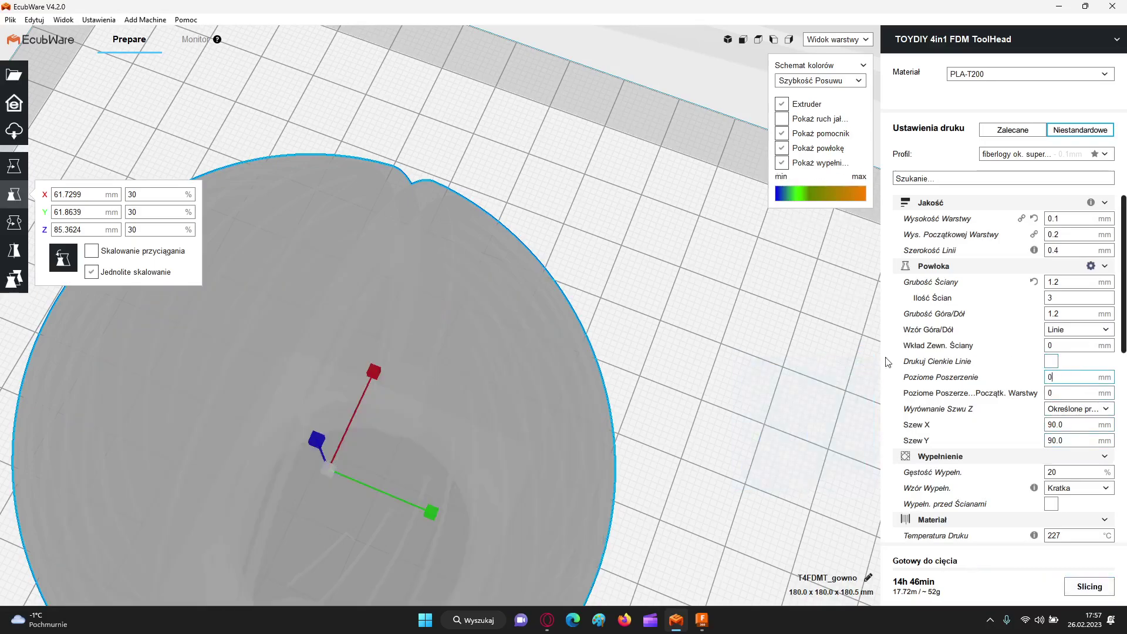
{"action": "right_click_drag", "start_coordinate": [545, 410], "coordinate": [546, 365]}
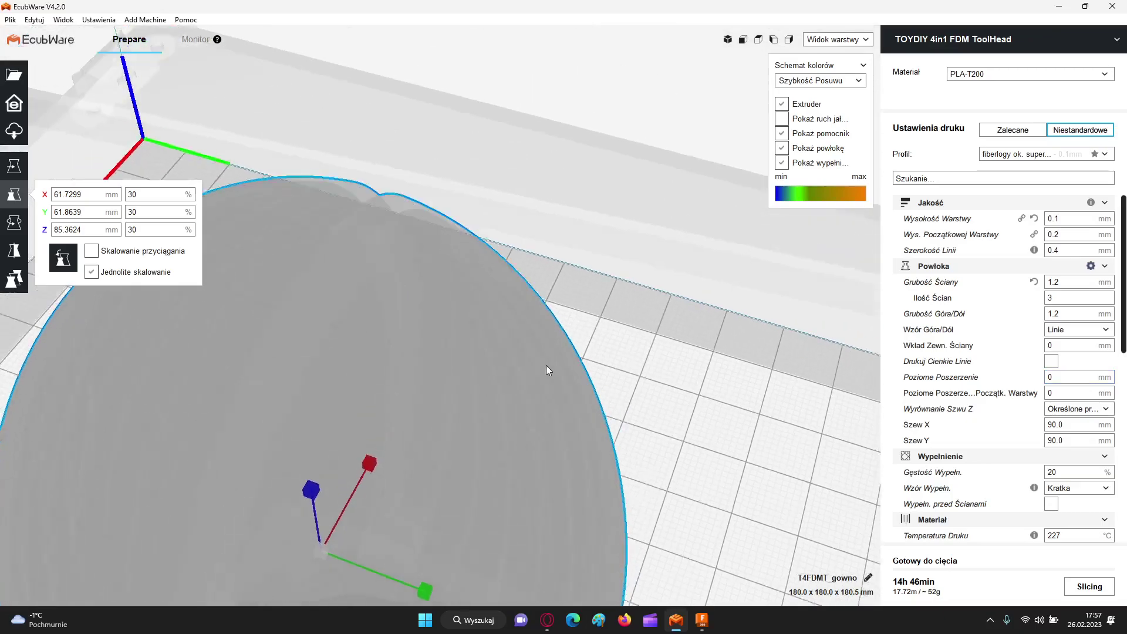
Step: Slice the egg again with the horizontal expansion at 0 mm and look through the print settings while it processes
{"action": "scroll", "coordinate": [546, 370], "scroll_direction": "up", "scroll_amount": 3}
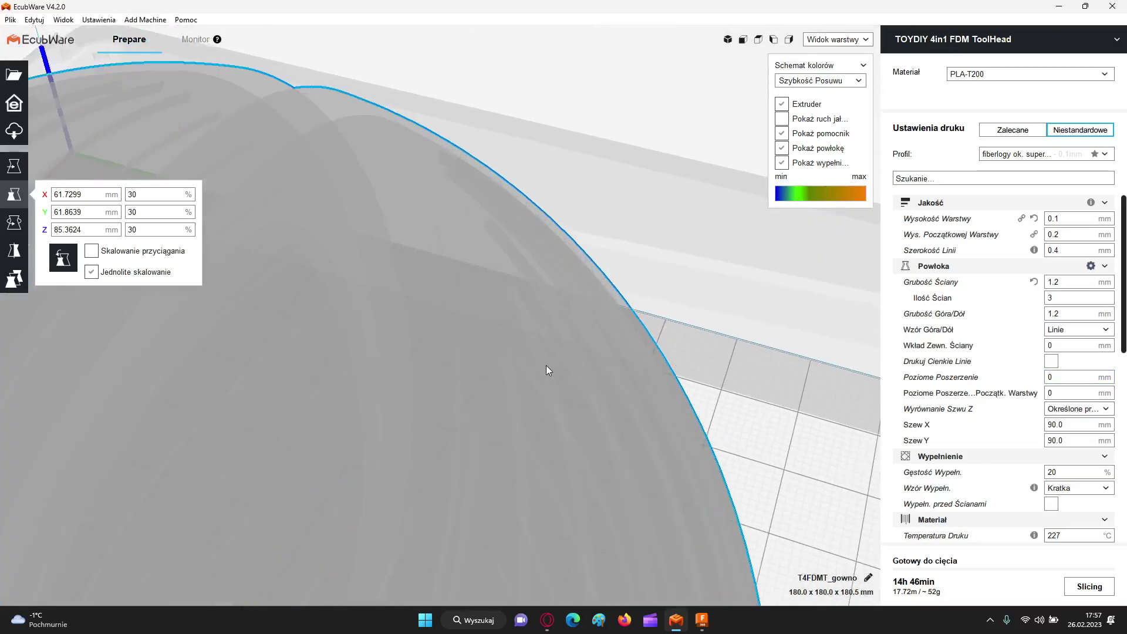
{"action": "left_click", "coordinate": [1092, 586]}
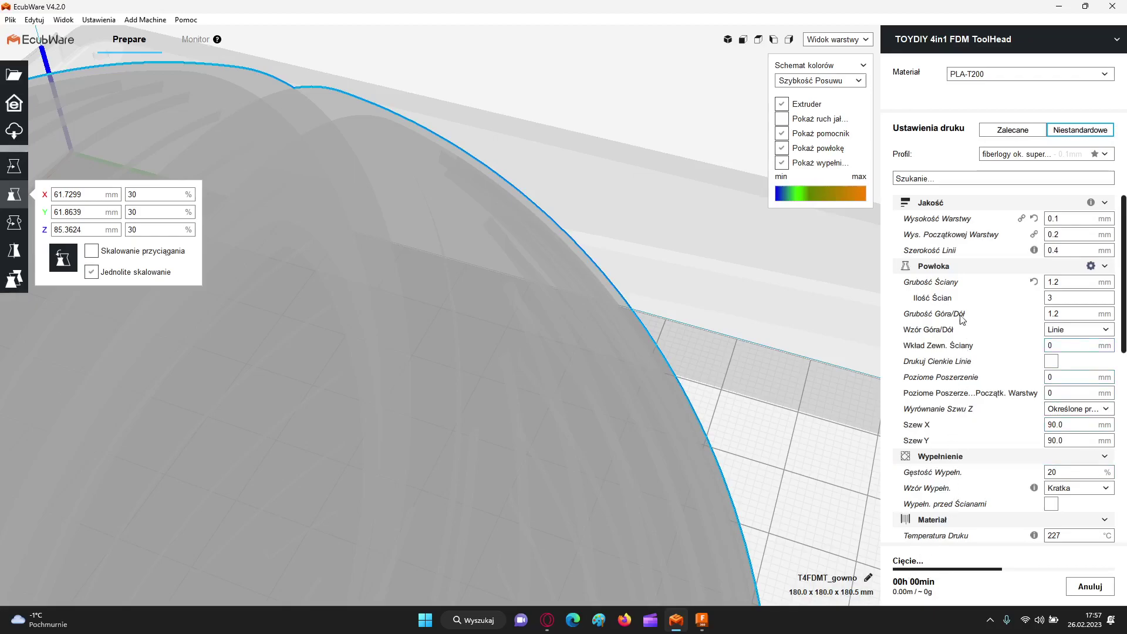
{"action": "mouse_move", "coordinate": [964, 351]}
{"action": "scroll", "coordinate": [963, 351], "scroll_direction": "down", "scroll_amount": 8}
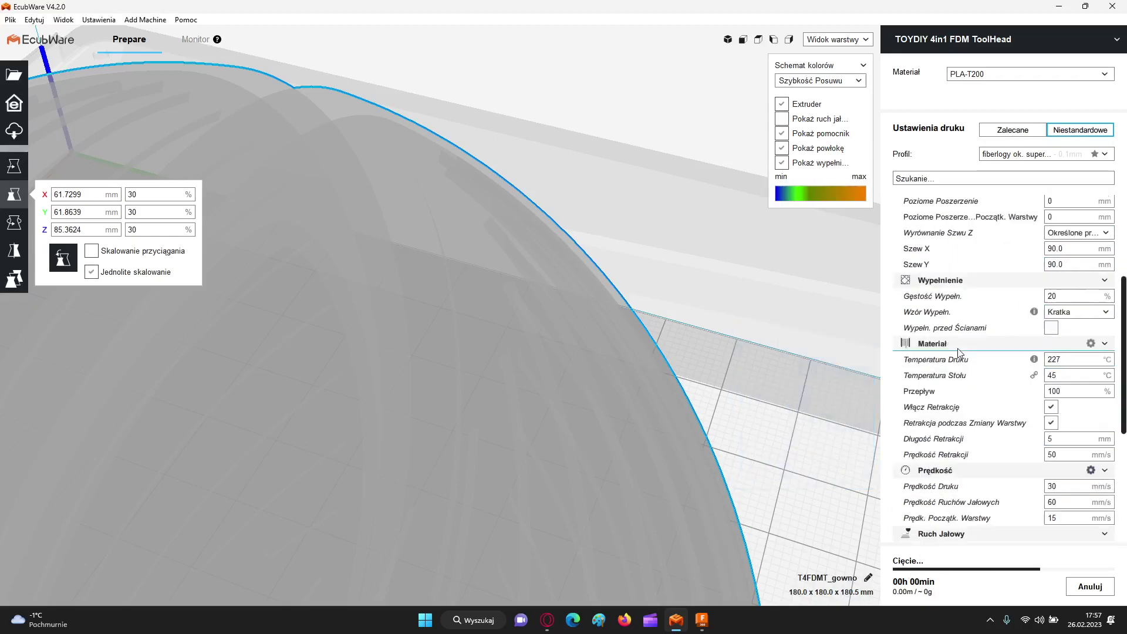
{"action": "scroll", "coordinate": [960, 351], "scroll_direction": "up", "scroll_amount": 10}
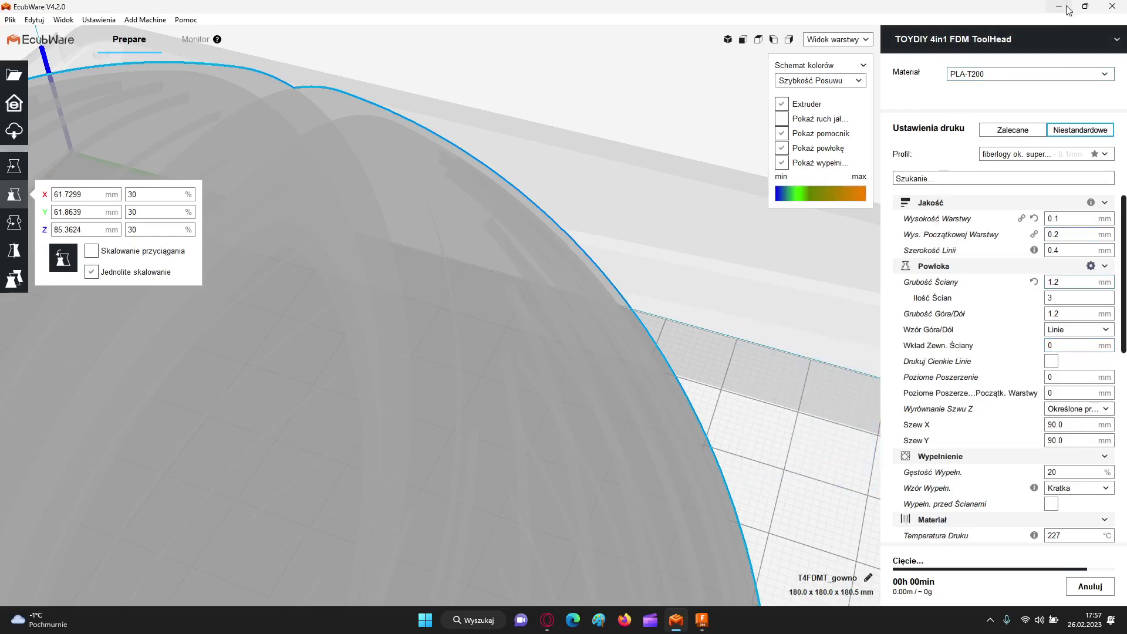
Step: Capture three screenshots that together cover the print settings from Jakość down to Specjalne Tryby
{"action": "mouse_move", "coordinate": [202, 599]}
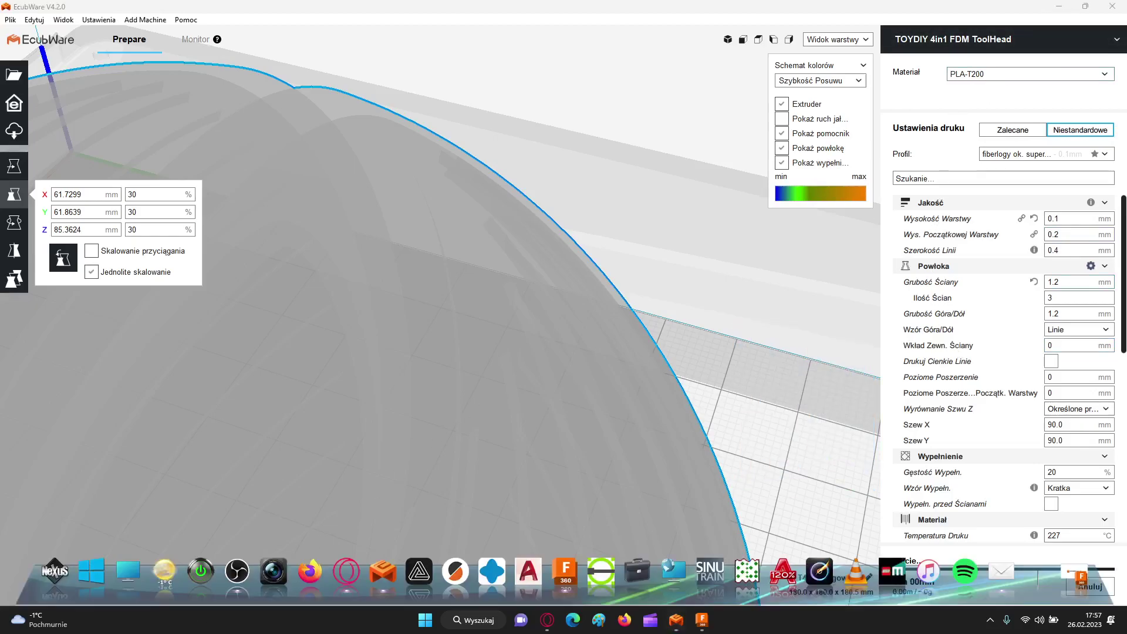
{"action": "left_click", "coordinate": [267, 579]}
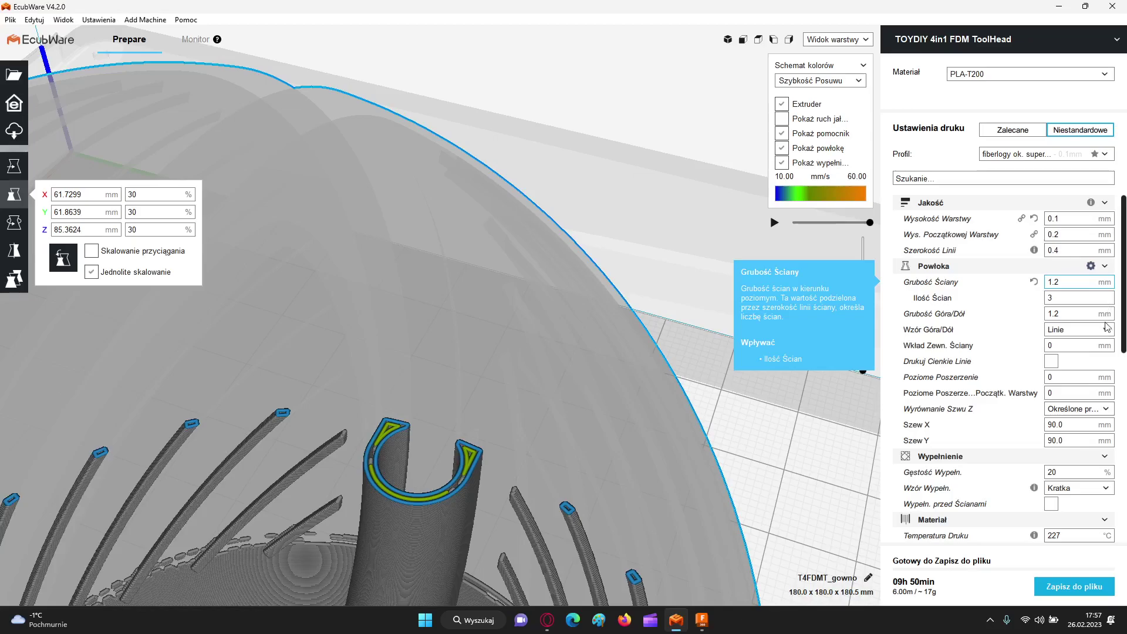
{"action": "scroll", "coordinate": [1104, 399], "scroll_direction": "down", "scroll_amount": 5}
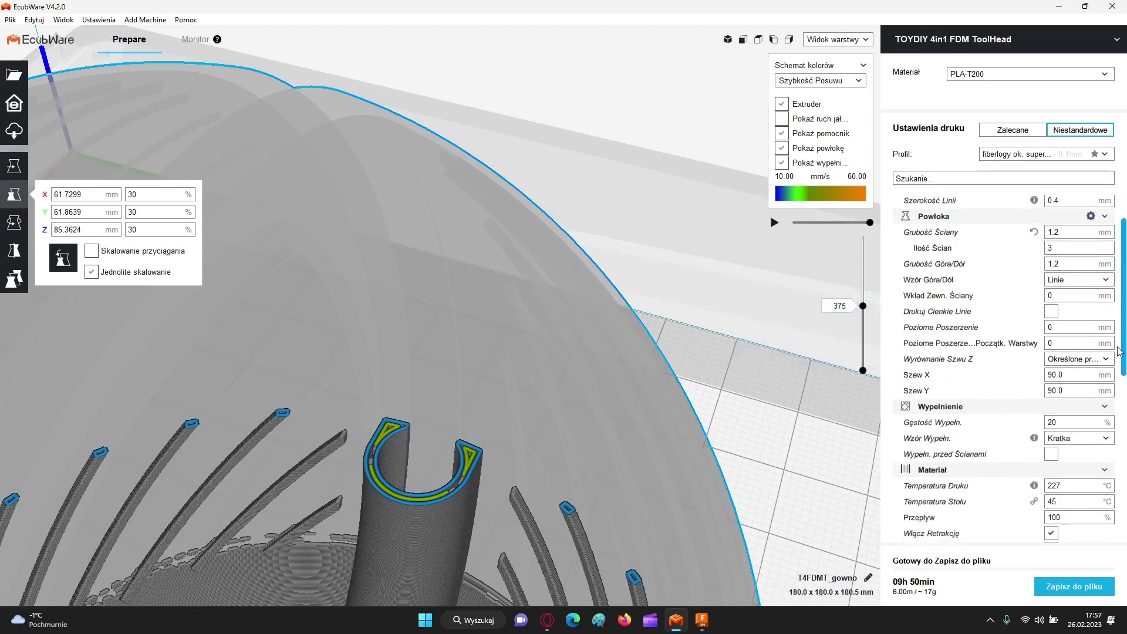
{"action": "scroll", "coordinate": [1103, 401], "scroll_direction": "down", "scroll_amount": 4}
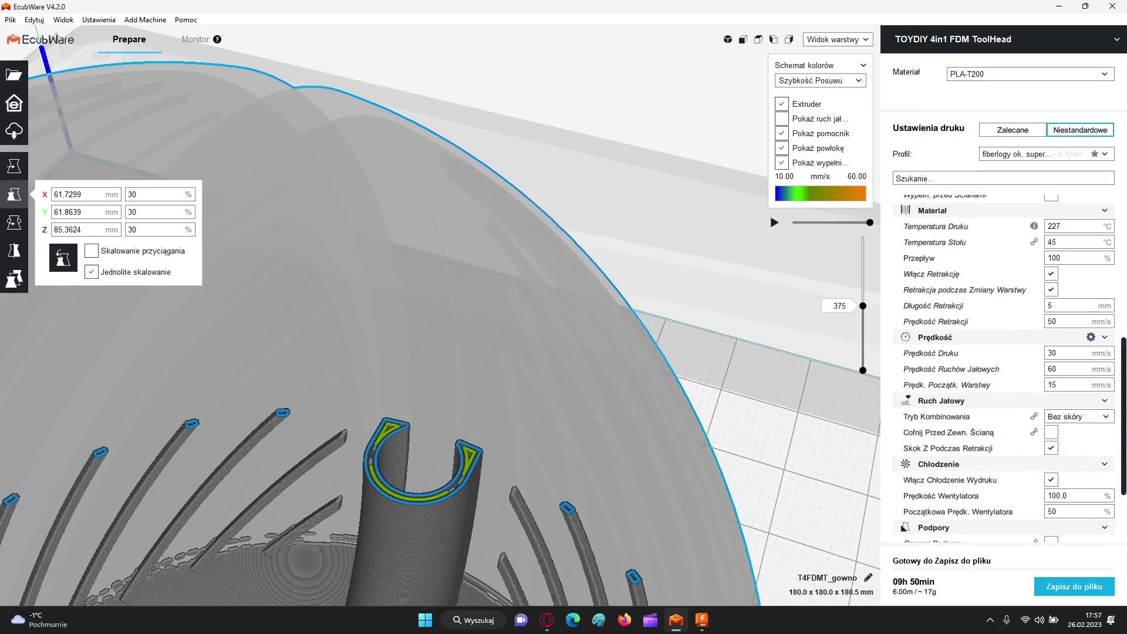
{"action": "mouse_move", "coordinate": [262, 614]}
{"action": "left_click", "coordinate": [271, 578]}
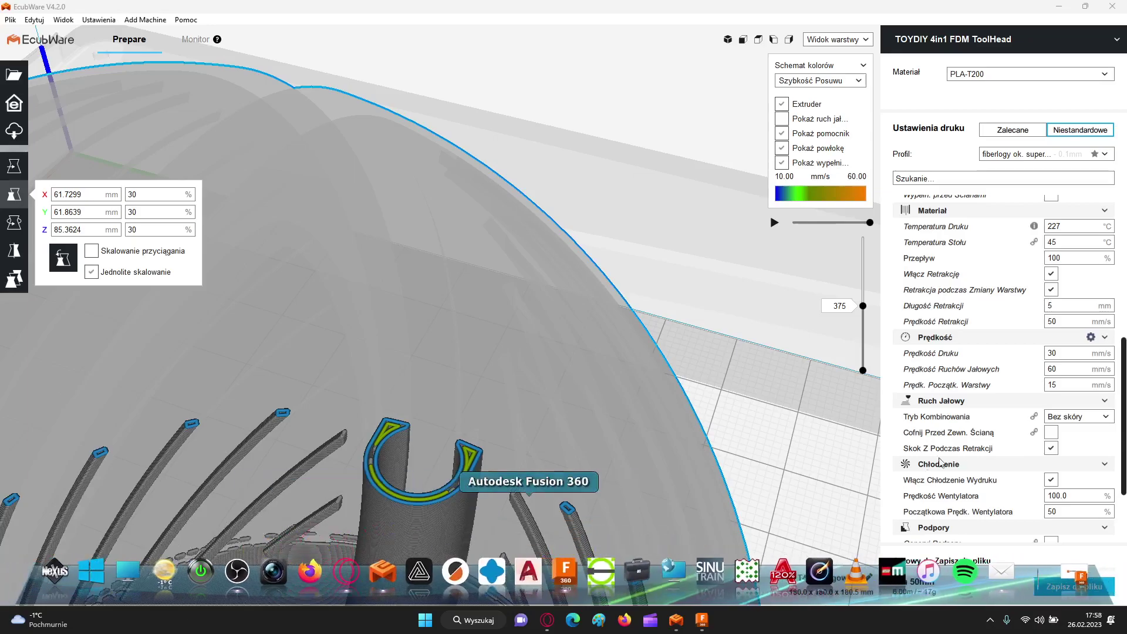
{"action": "scroll", "coordinate": [959, 481], "scroll_direction": "down", "scroll_amount": 3}
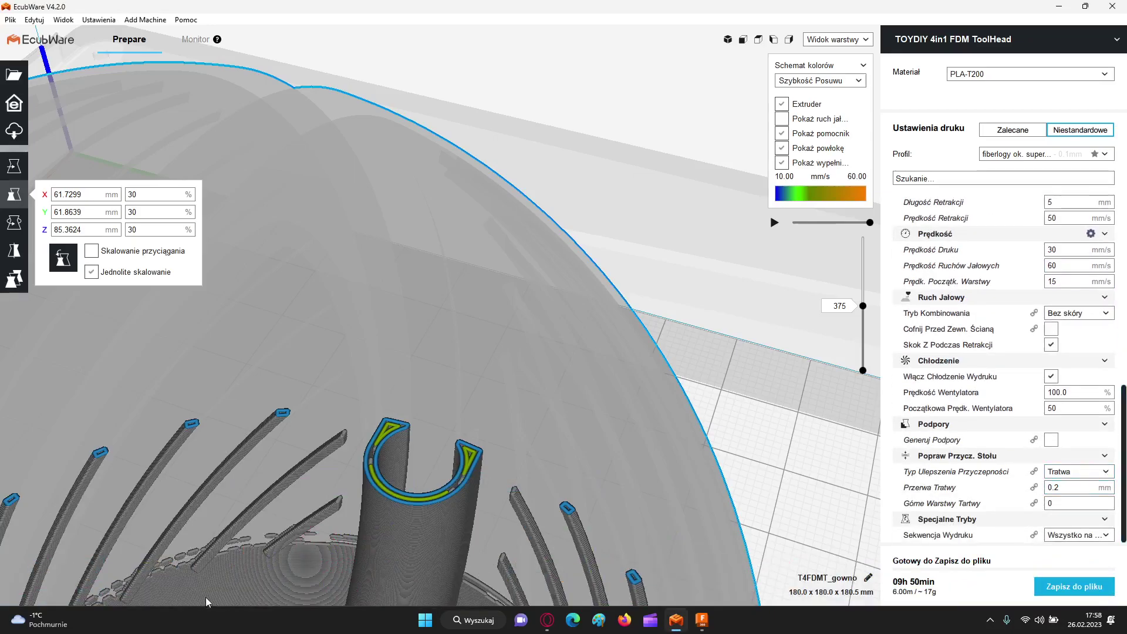
{"action": "mouse_move", "coordinate": [200, 592]}
{"action": "left_click", "coordinate": [264, 573]}
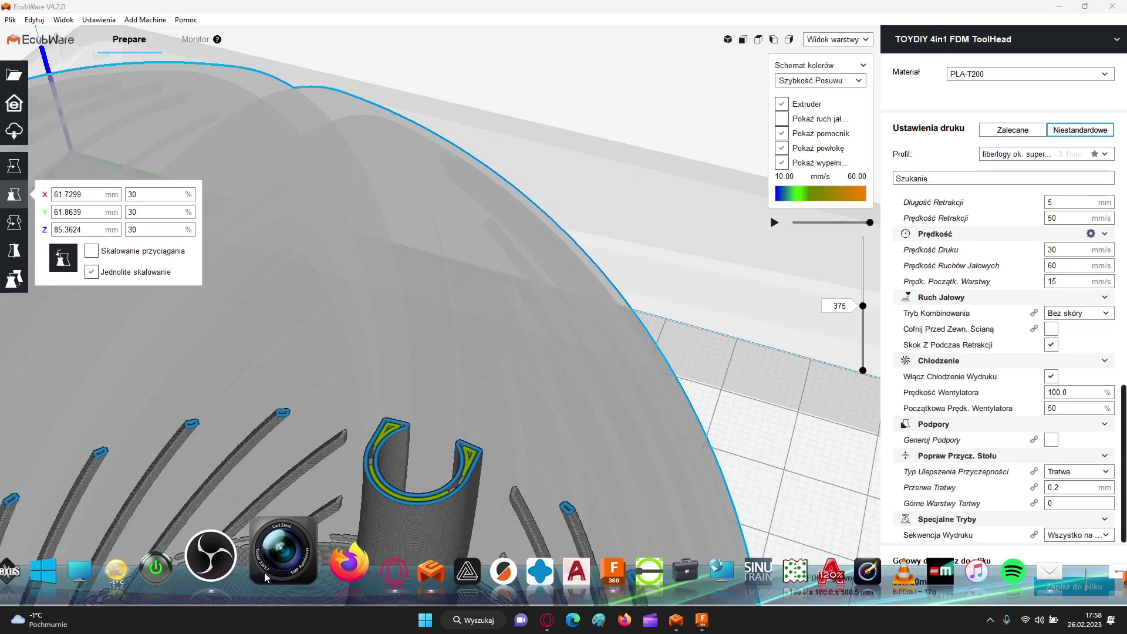
Step: Minimise EcubWare, review the three saved settings screenshots from the desktop one after another, and close the image viewer
{"action": "left_click", "coordinate": [1059, 8]}
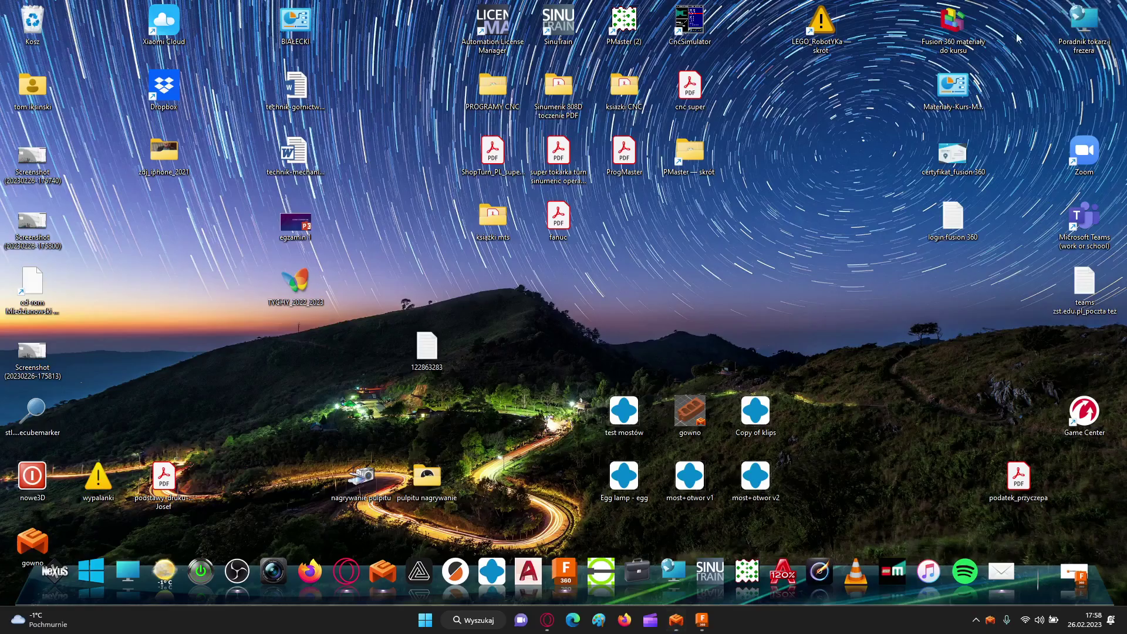
{"action": "double_click", "coordinate": [41, 156]}
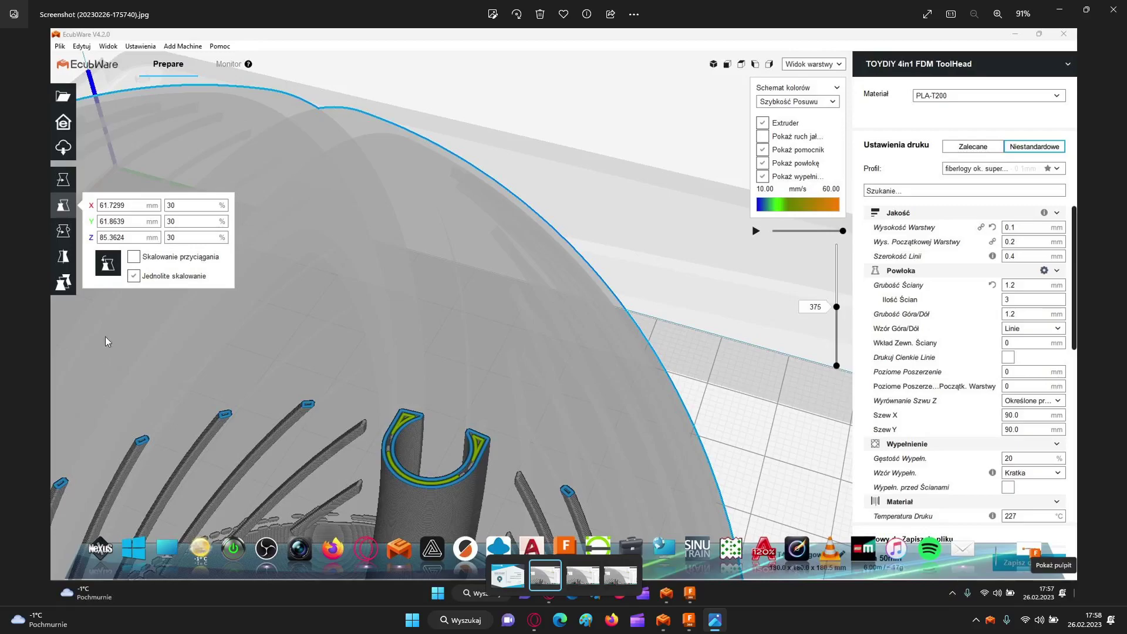
{"action": "left_click", "coordinate": [1117, 317]}
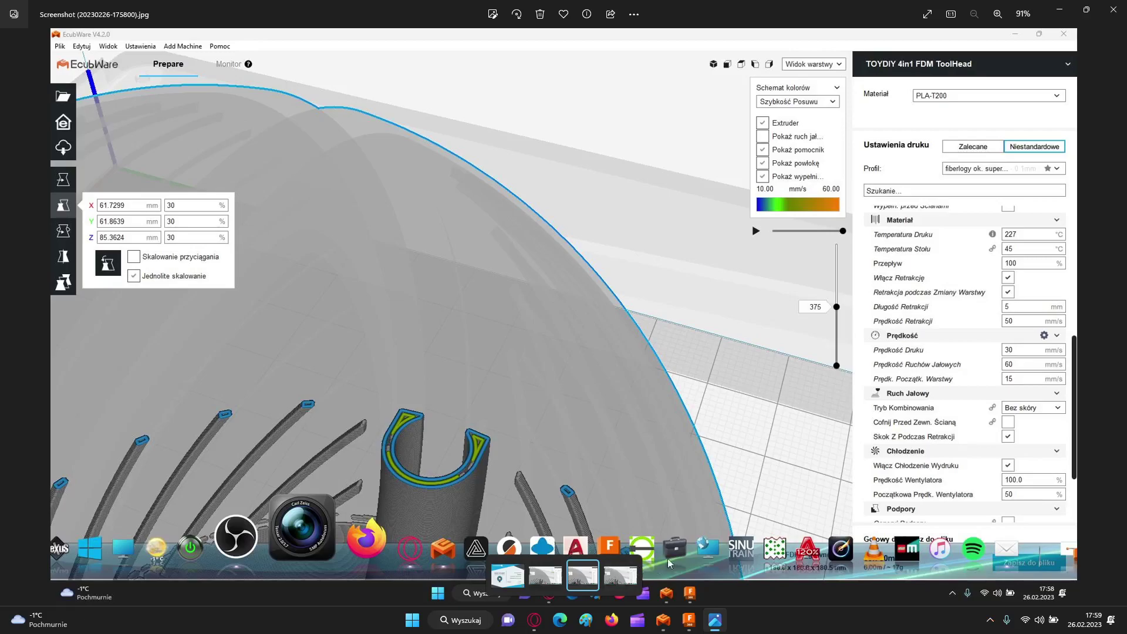
{"action": "left_click", "coordinate": [1115, 317]}
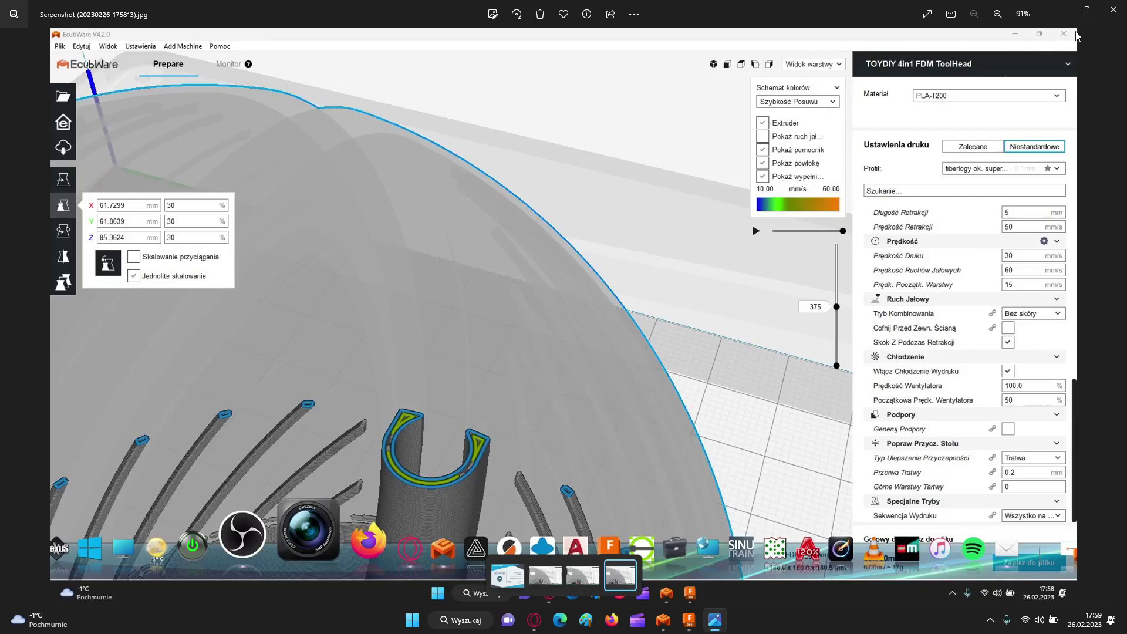
{"action": "left_click", "coordinate": [1114, 9]}
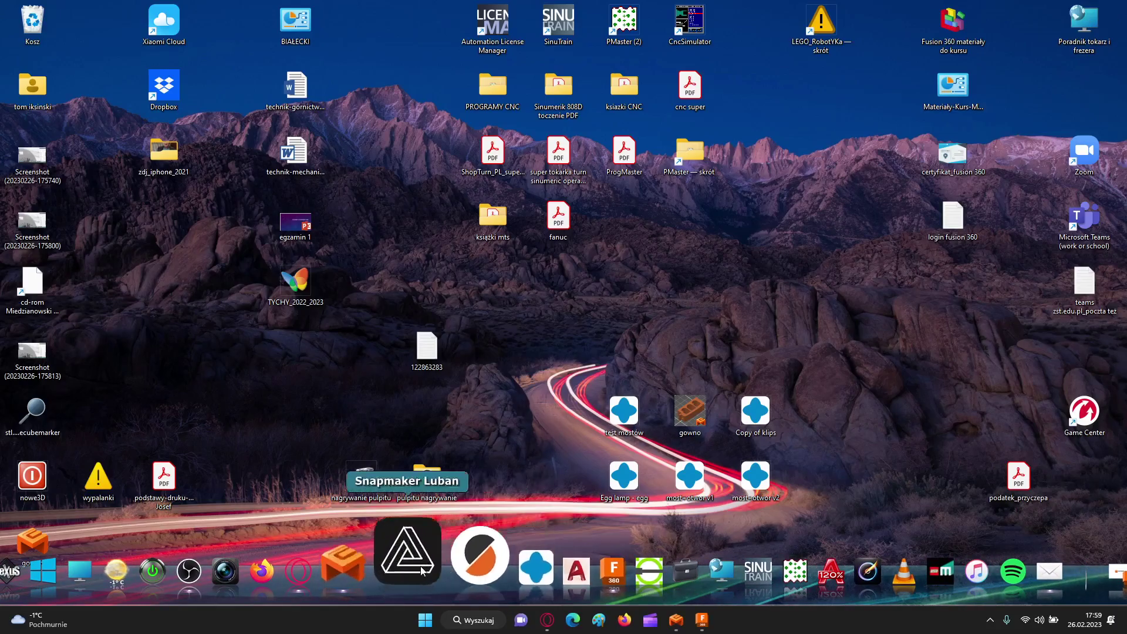
Step: Switch back to EcubWare and examine the sliced cross-section of the egg at layer 375
{"action": "left_click", "coordinate": [374, 559]}
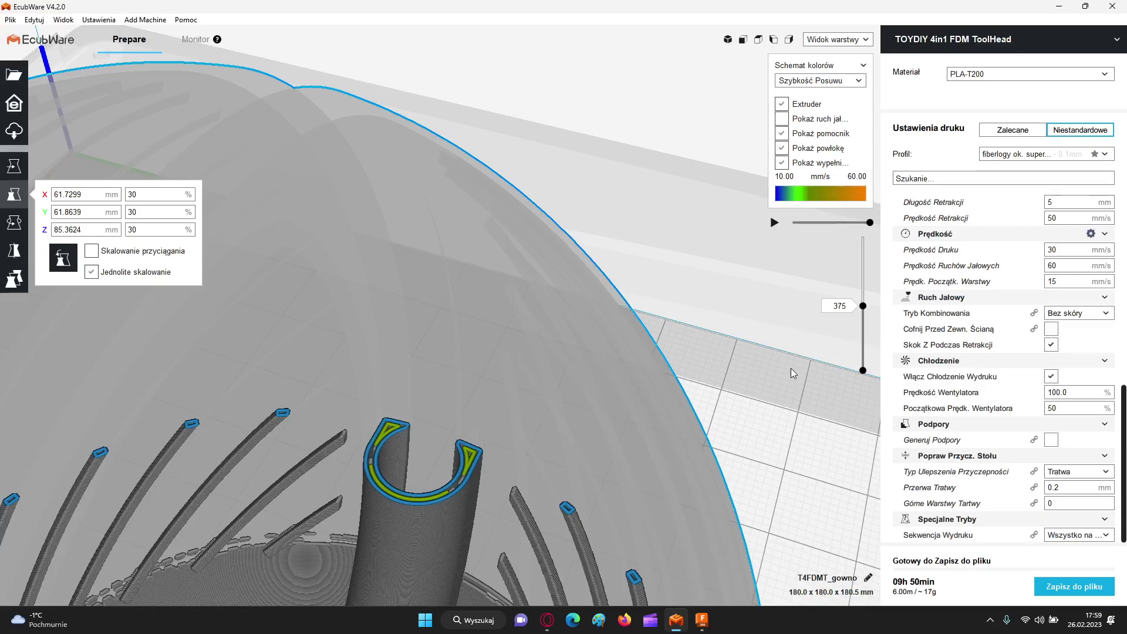
{"action": "scroll", "coordinate": [797, 362], "scroll_direction": "up", "scroll_amount": 2}
{"action": "scroll", "coordinate": [797, 363], "scroll_direction": "down", "scroll_amount": 2}
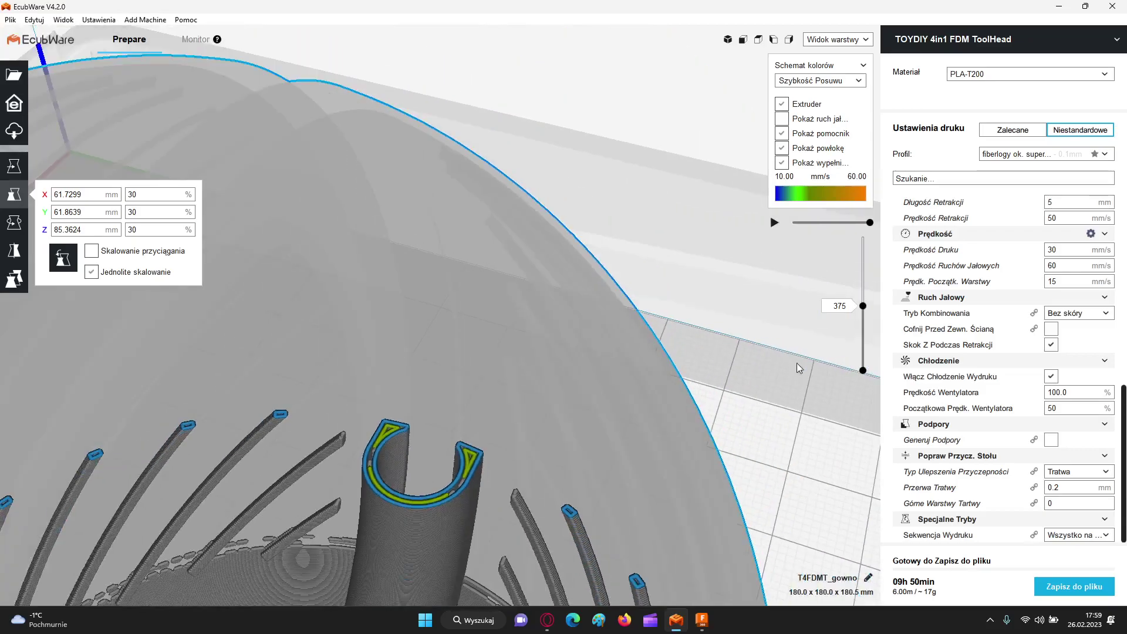
{"action": "scroll", "coordinate": [798, 368], "scroll_direction": "down", "scroll_amount": 2}
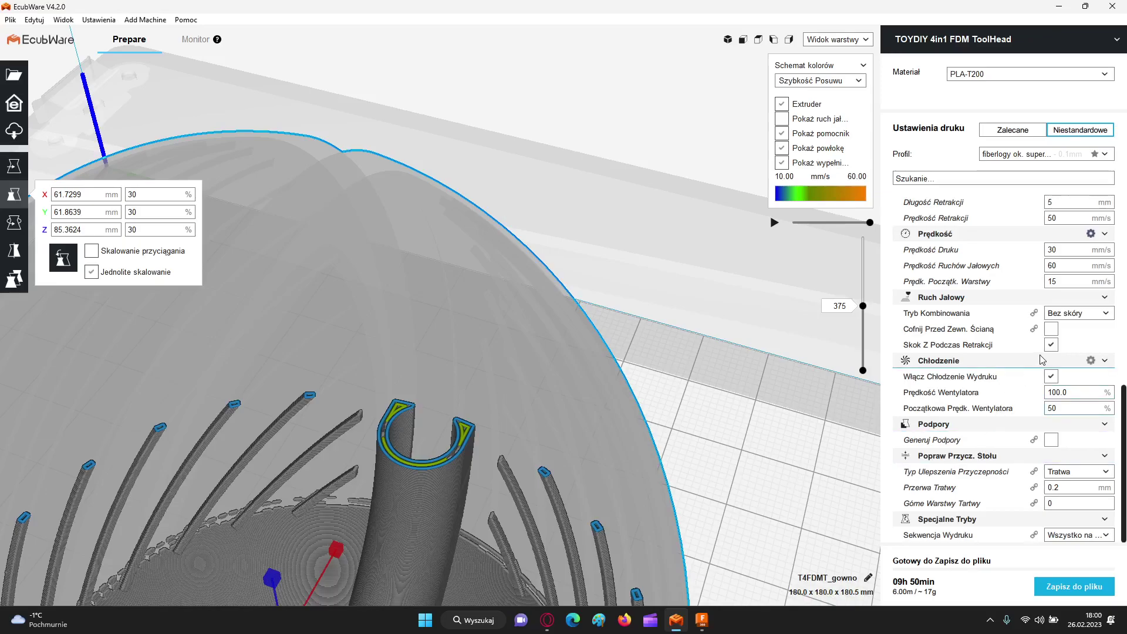
Step: Set the horizontal expansion (Poziome Poszerzenie) to -0.1 mm and slice the egg again
{"action": "scroll", "coordinate": [1042, 359], "scroll_direction": "up", "scroll_amount": 3}
{"action": "scroll", "coordinate": [1051, 332], "scroll_direction": "up", "scroll_amount": 6}
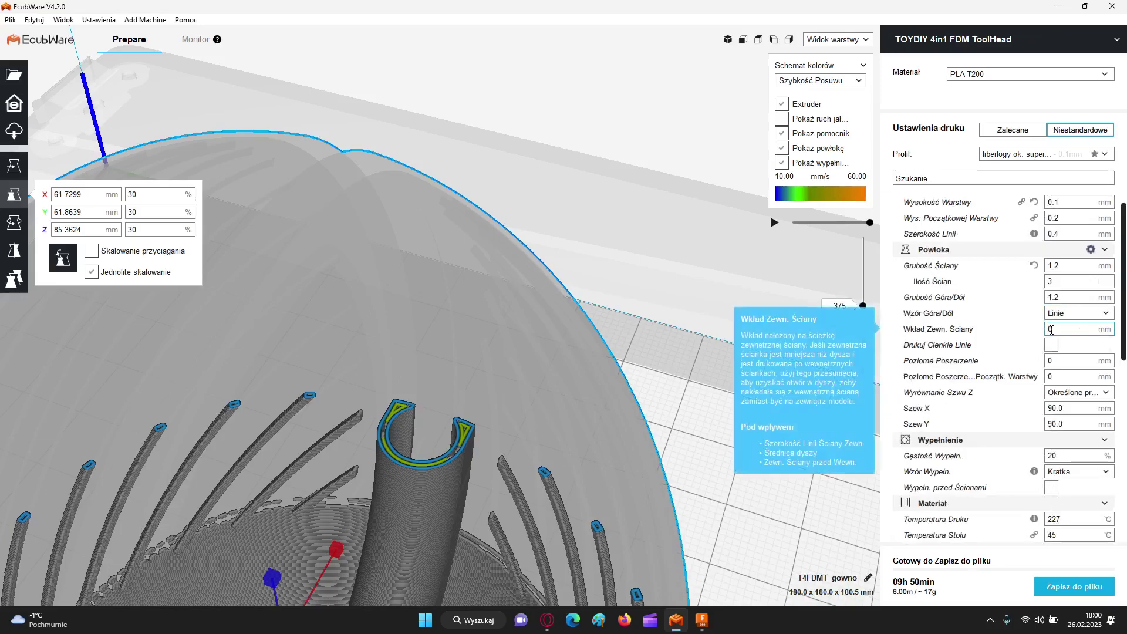
{"action": "double_click", "coordinate": [1050, 361]}
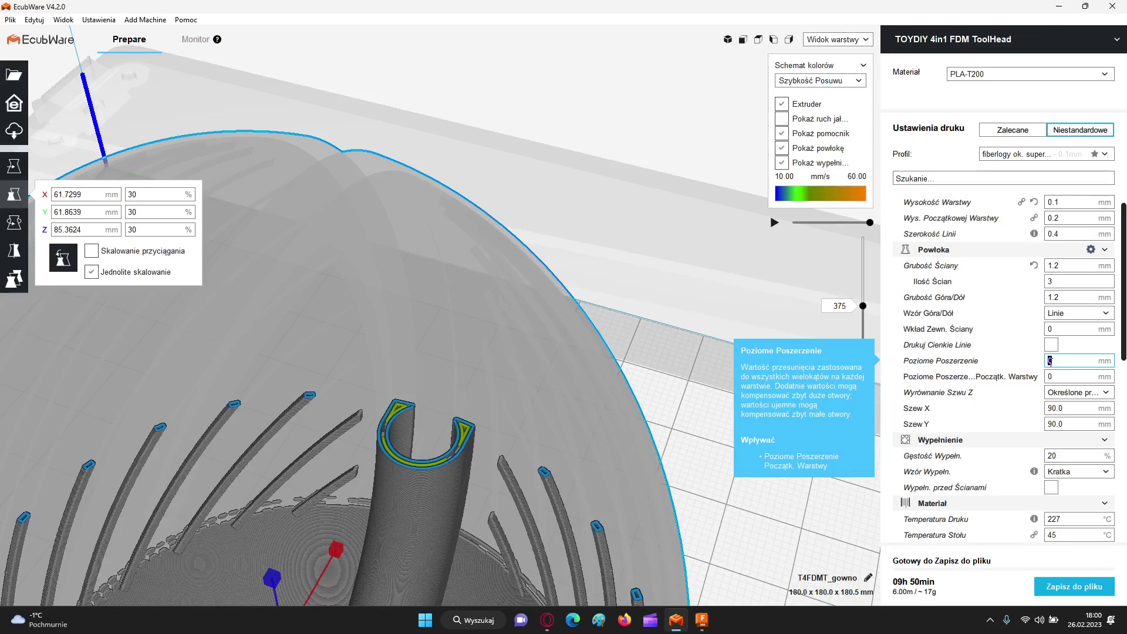
{"action": "type", "text": "1"}
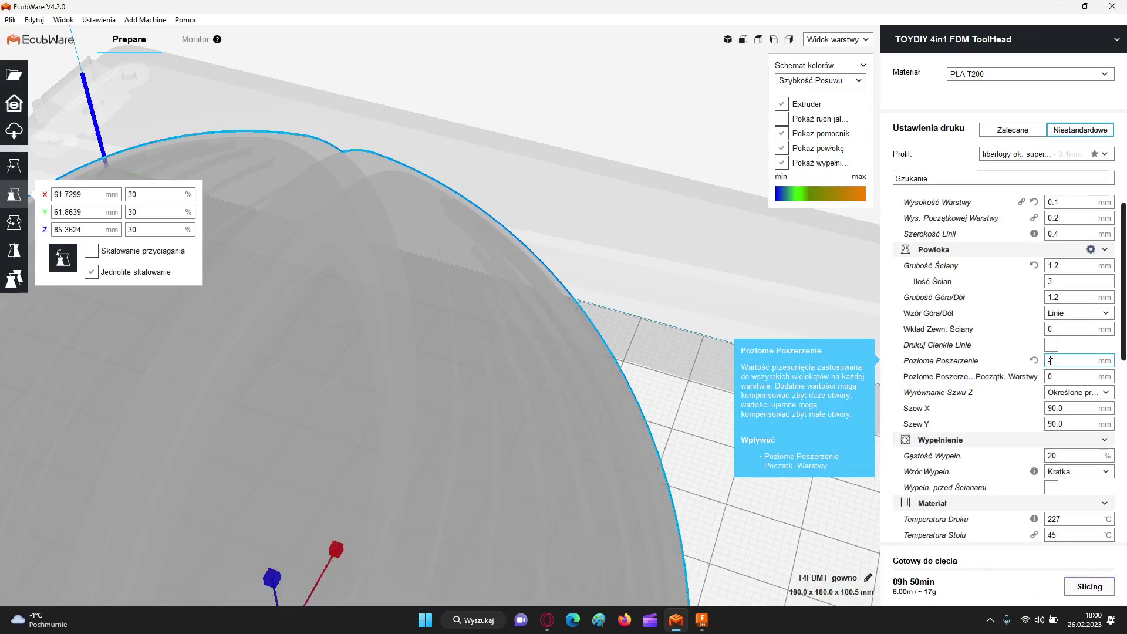
{"action": "type", "text": "0,1"}
{"action": "left_click", "coordinate": [1089, 586]}
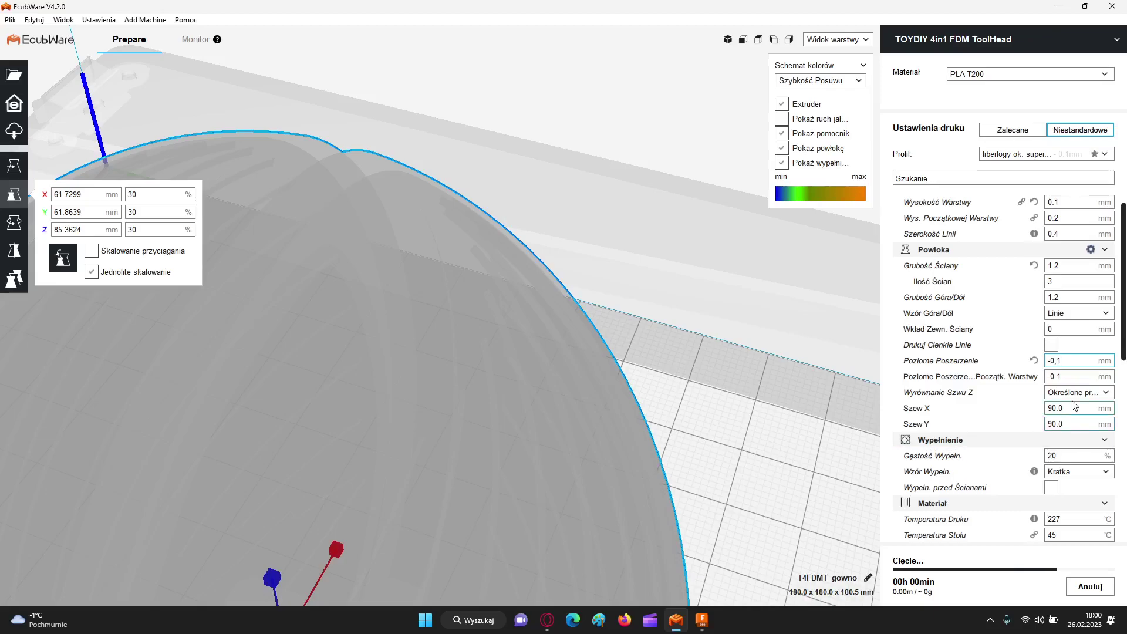
Step: Examine the thinned egg walls from the side and raise the displayed layer to 790
{"action": "mouse_move", "coordinate": [1073, 374]}
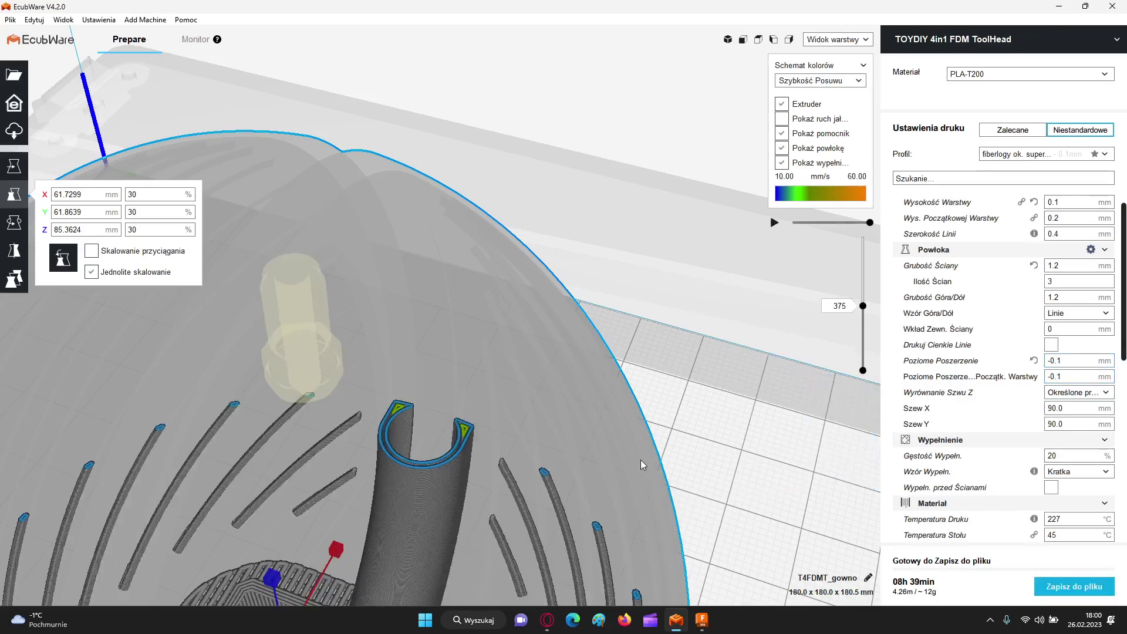
{"action": "scroll", "coordinate": [640, 459], "scroll_direction": "down", "scroll_amount": 10}
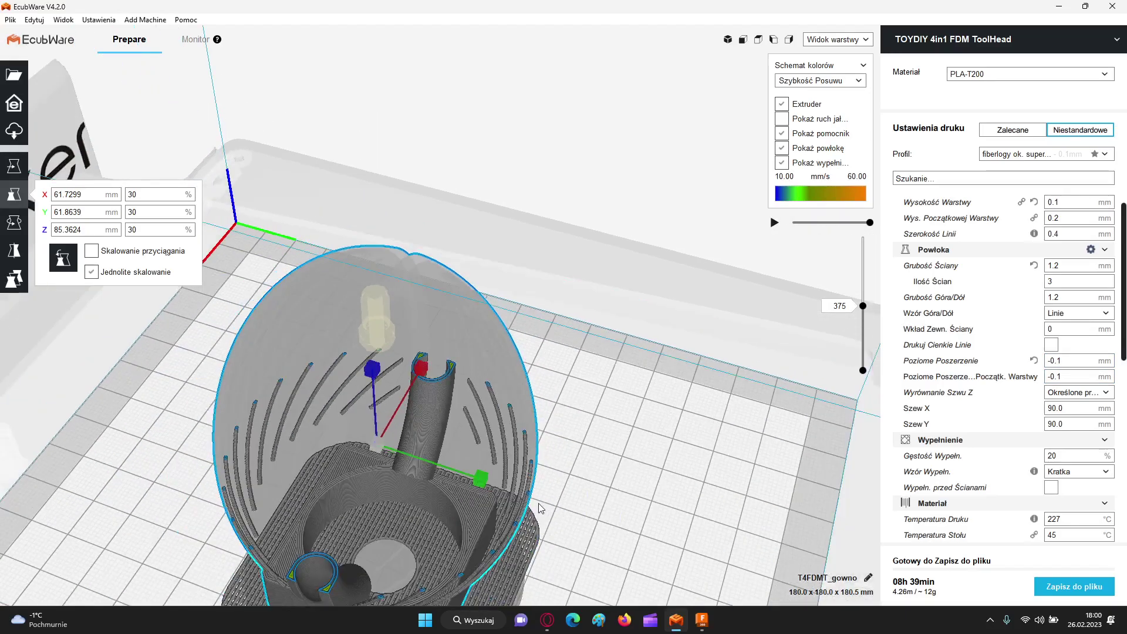
{"action": "right_click_drag", "start_coordinate": [453, 465], "coordinate": [394, 455]}
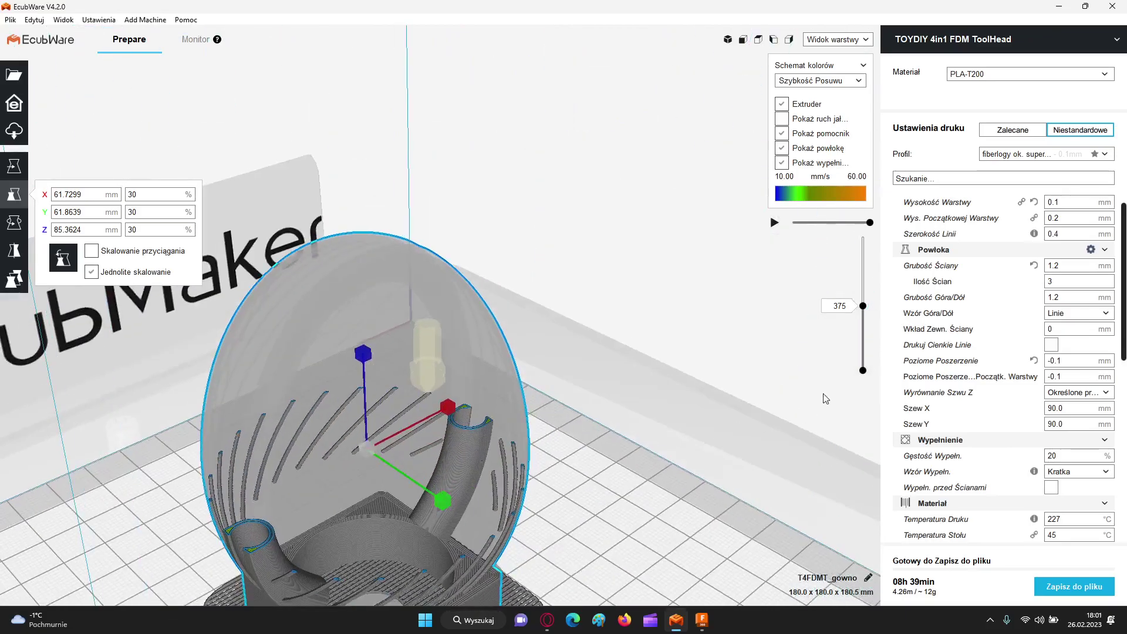
{"action": "left_click_drag", "start_coordinate": [862, 306], "coordinate": [841, 243]}
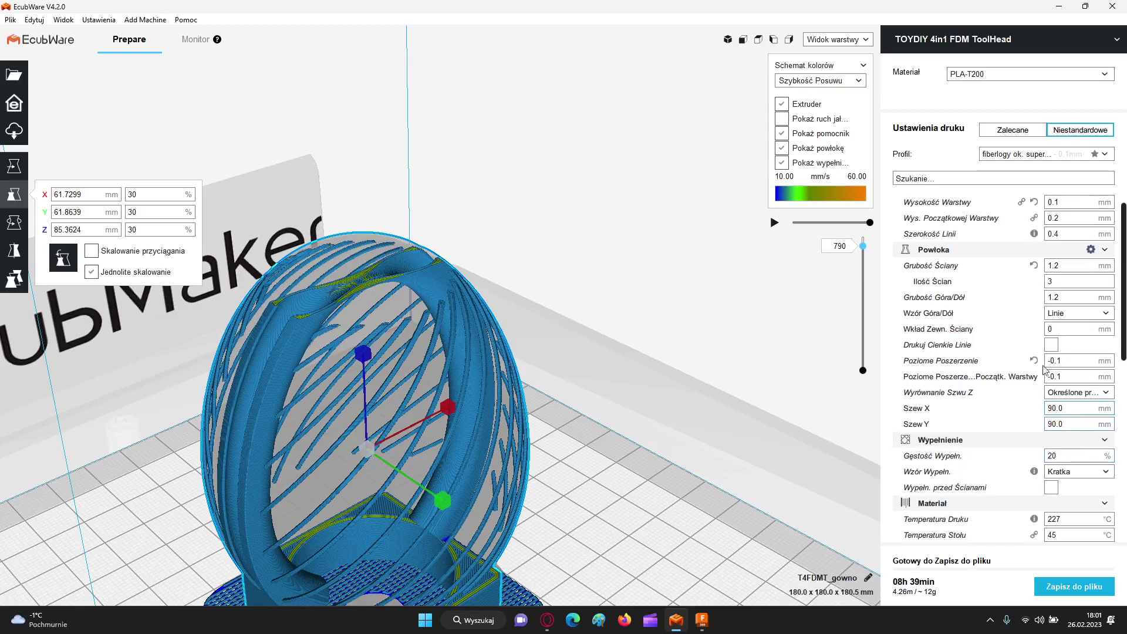
Step: Set the horizontal expansion (Poziome Poszerzenie) back to 0 mm
{"action": "double_click", "coordinate": [1060, 359]}
{"action": "type", "text": "0"}
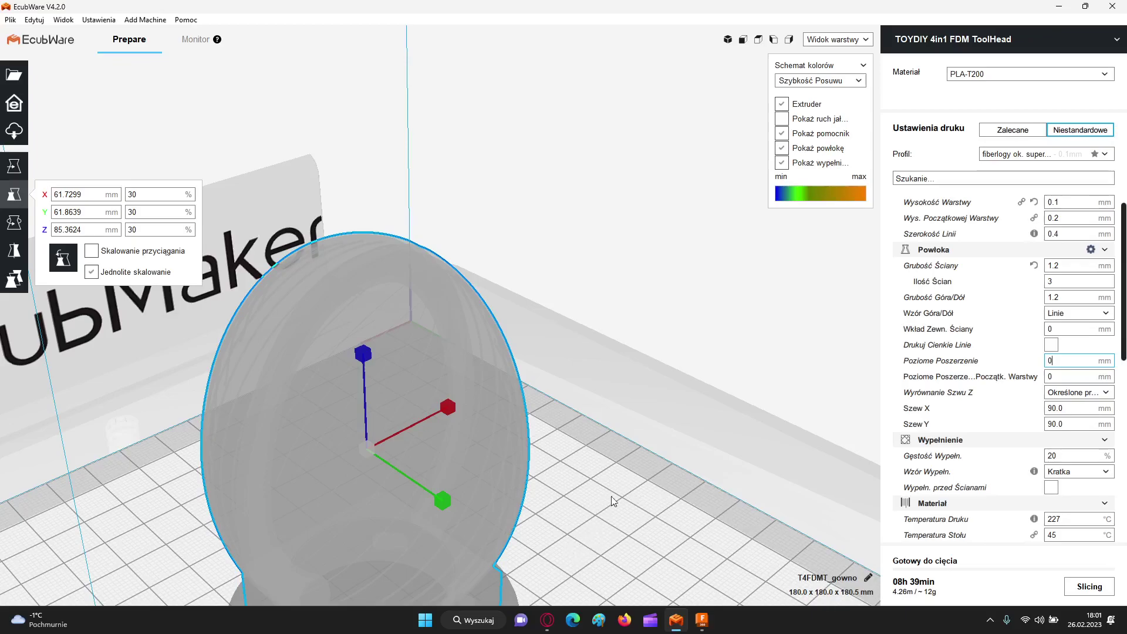
{"action": "mouse_move", "coordinate": [1062, 363]}
{"action": "left_click", "coordinate": [991, 625]}
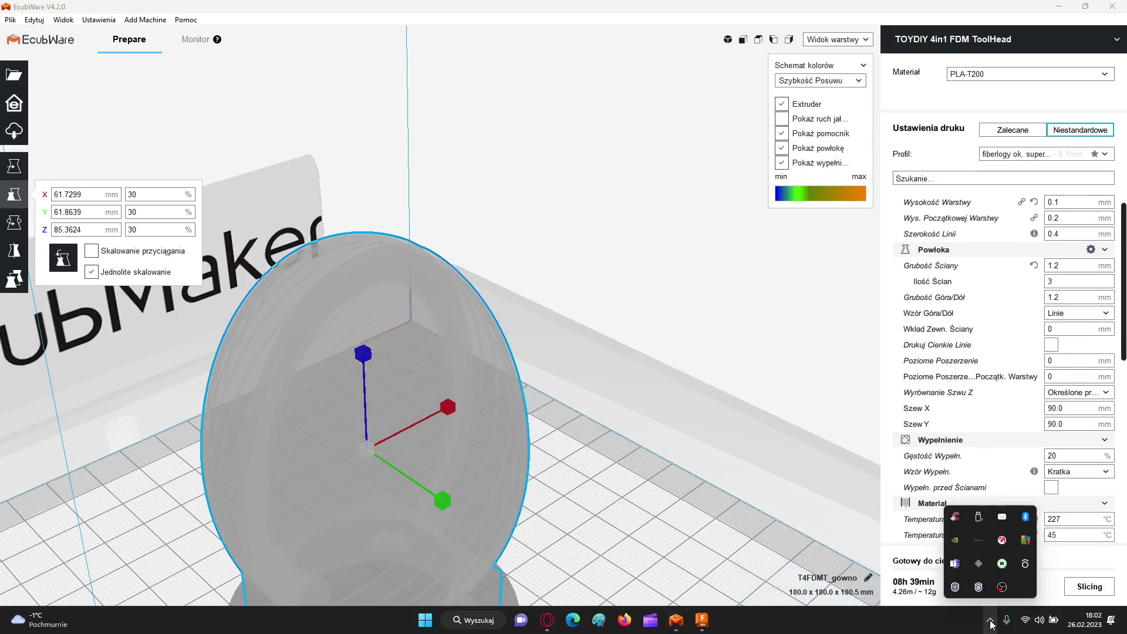
{"action": "left_click", "coordinate": [1003, 587]}
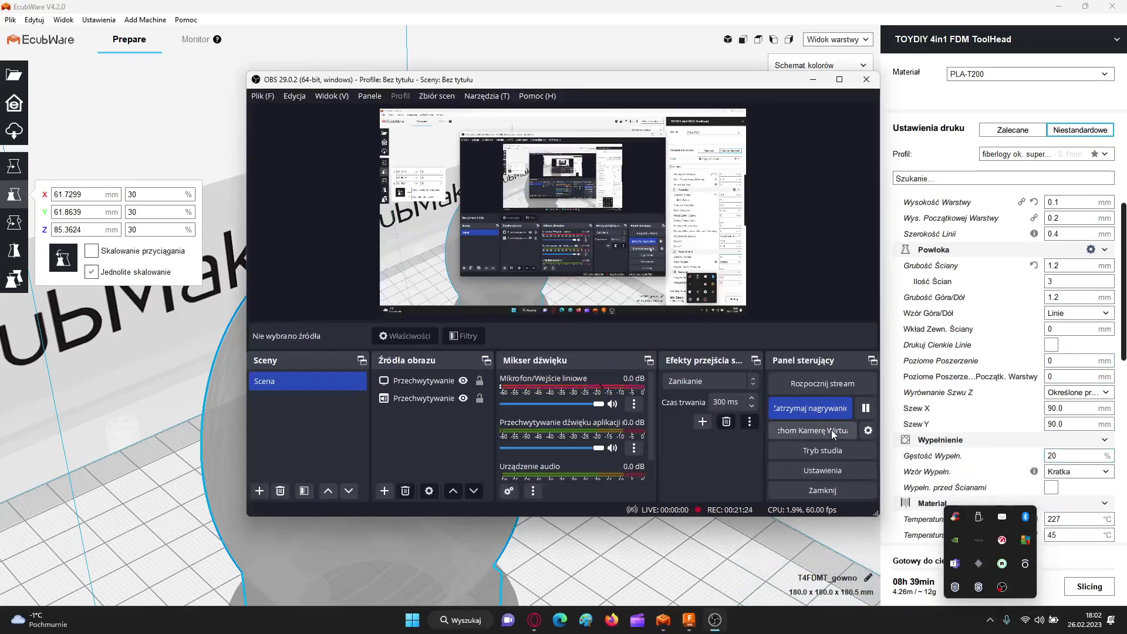